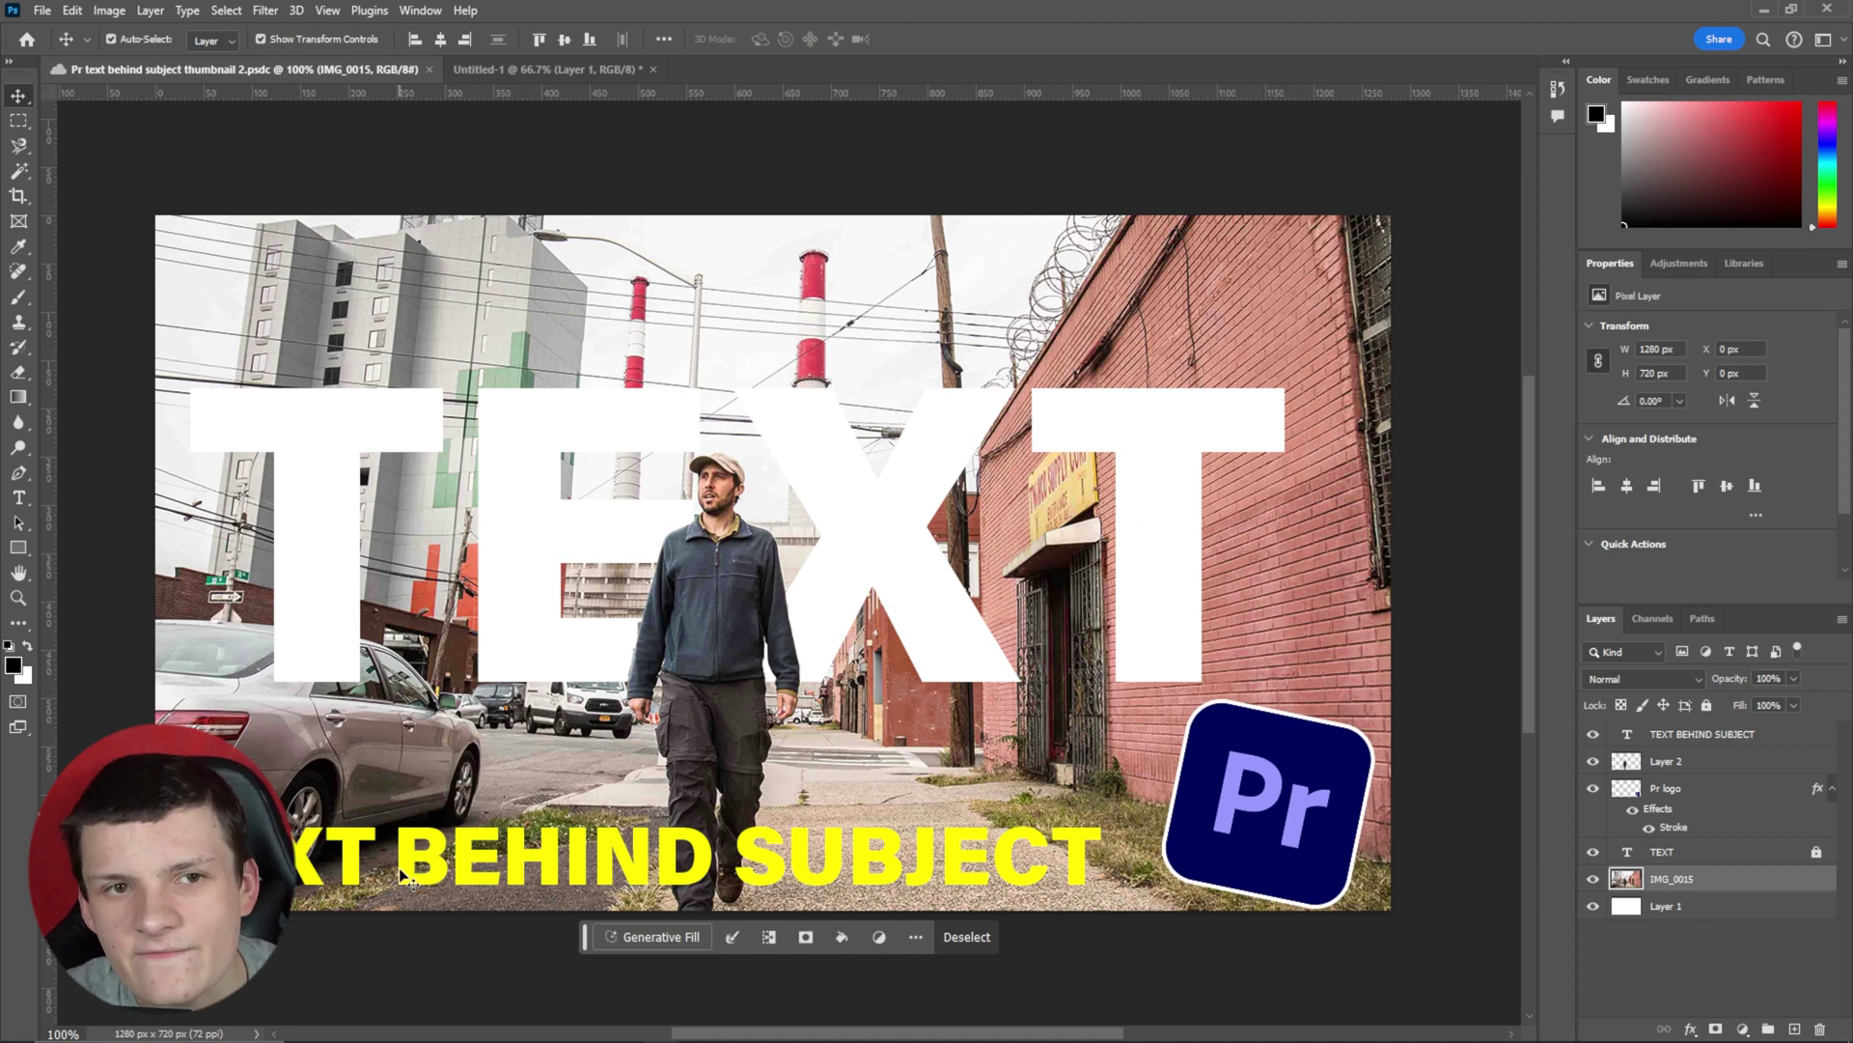
Step: Switch to the Untitled-1 document with the street photo and activate the Object Selection Tool
{"action": "left_click", "coordinate": [548, 70]}
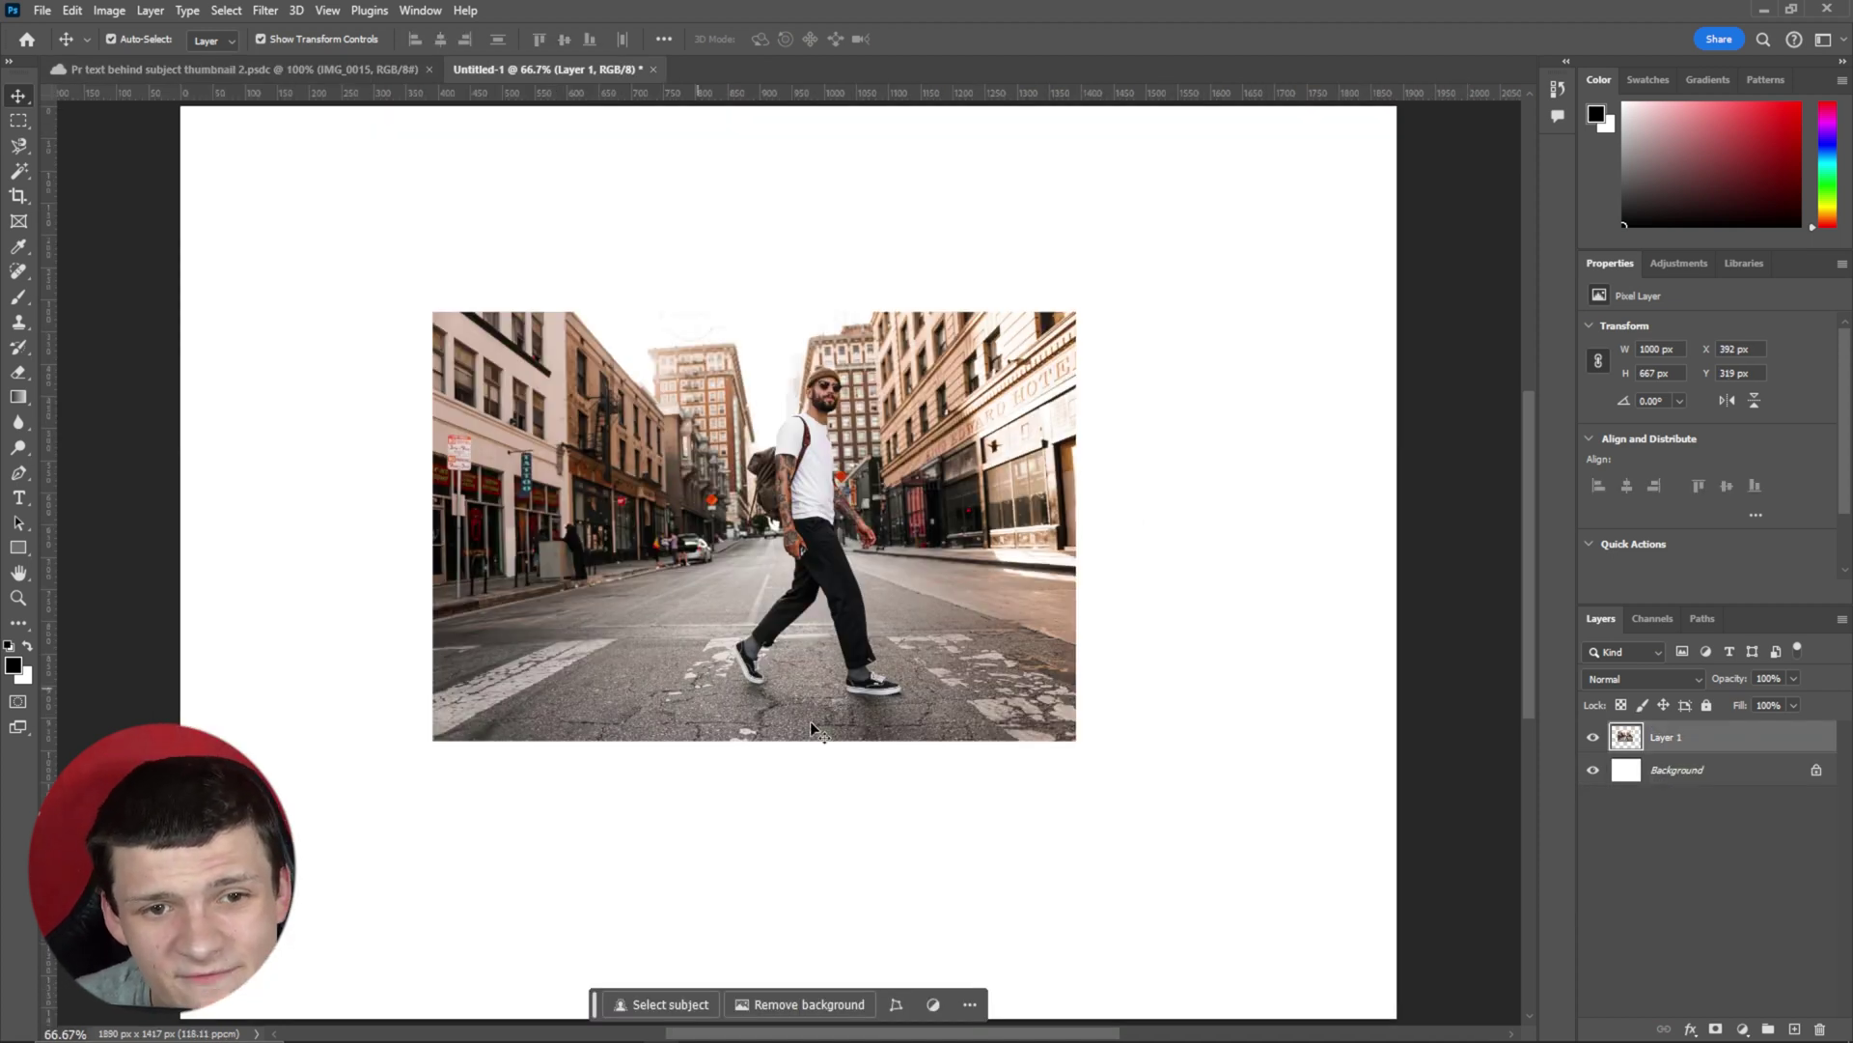
{"action": "left_click_drag", "start_coordinate": [14, 75], "coordinate": [15, 77]}
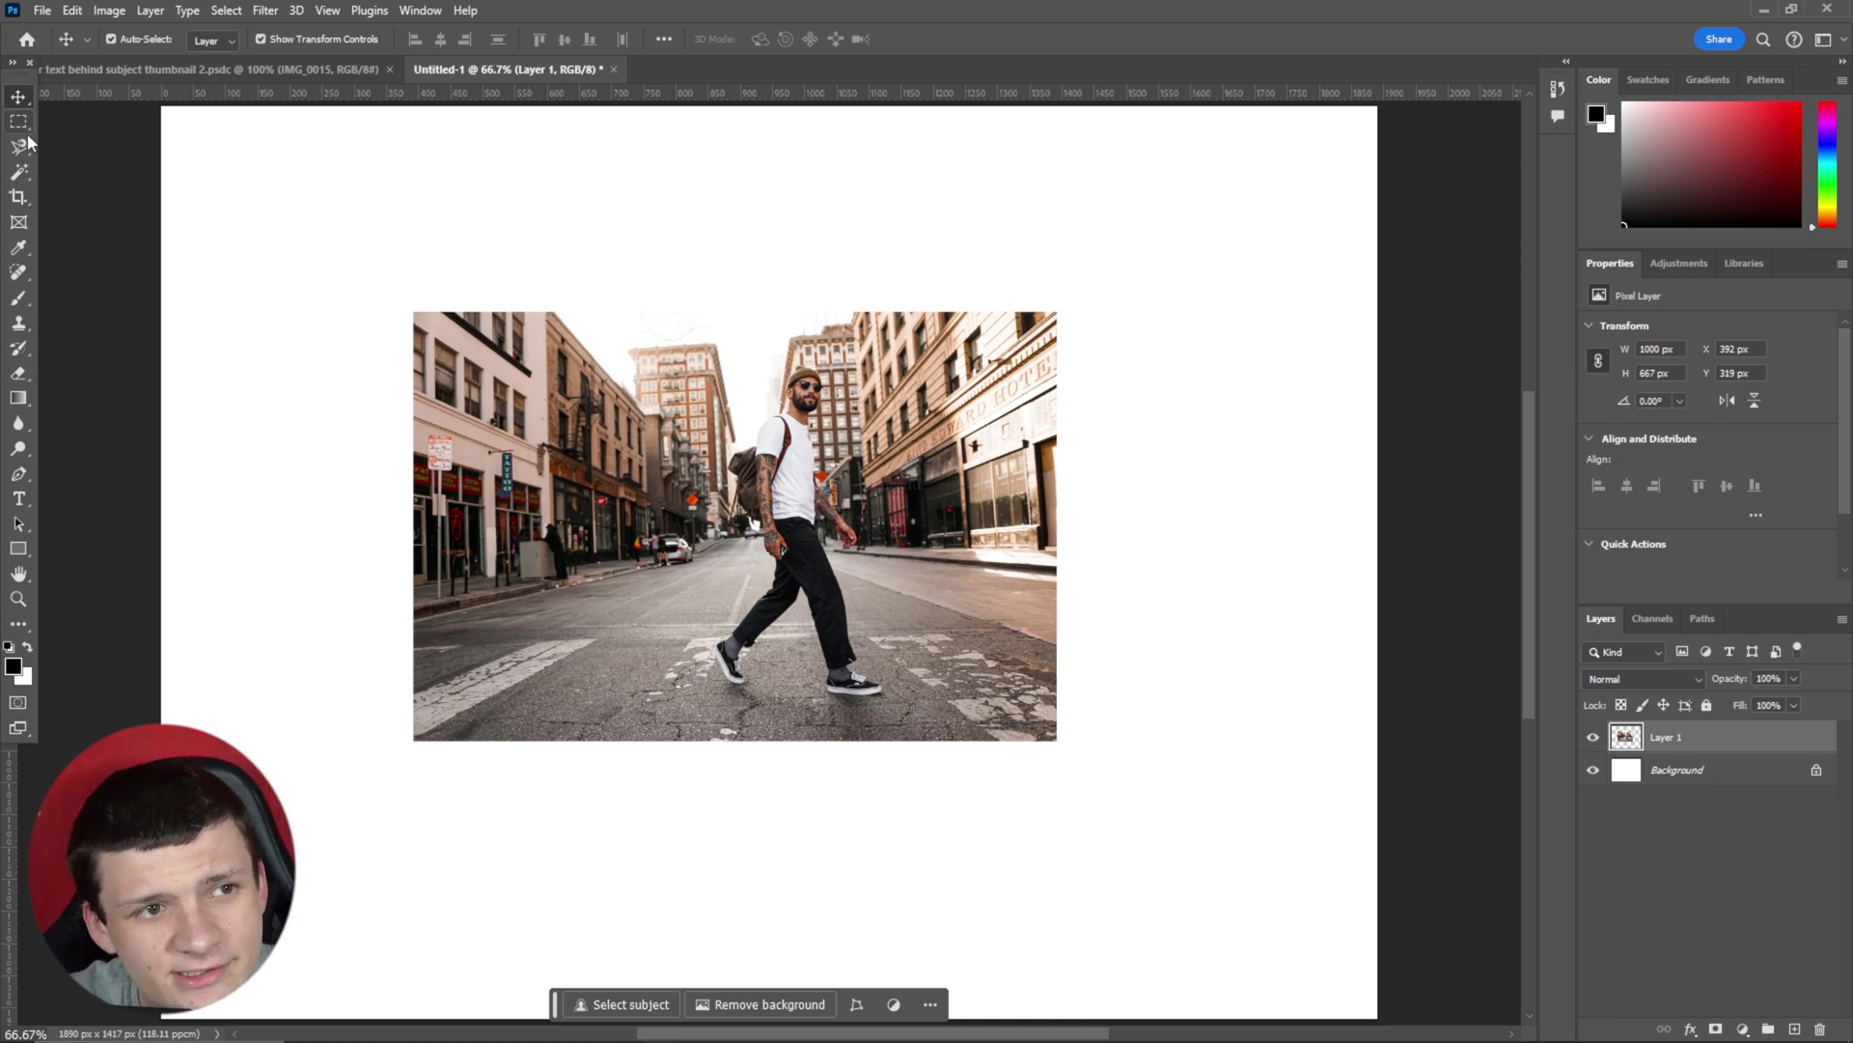
{"action": "left_click_drag", "start_coordinate": [15, 78], "coordinate": [1, 273]}
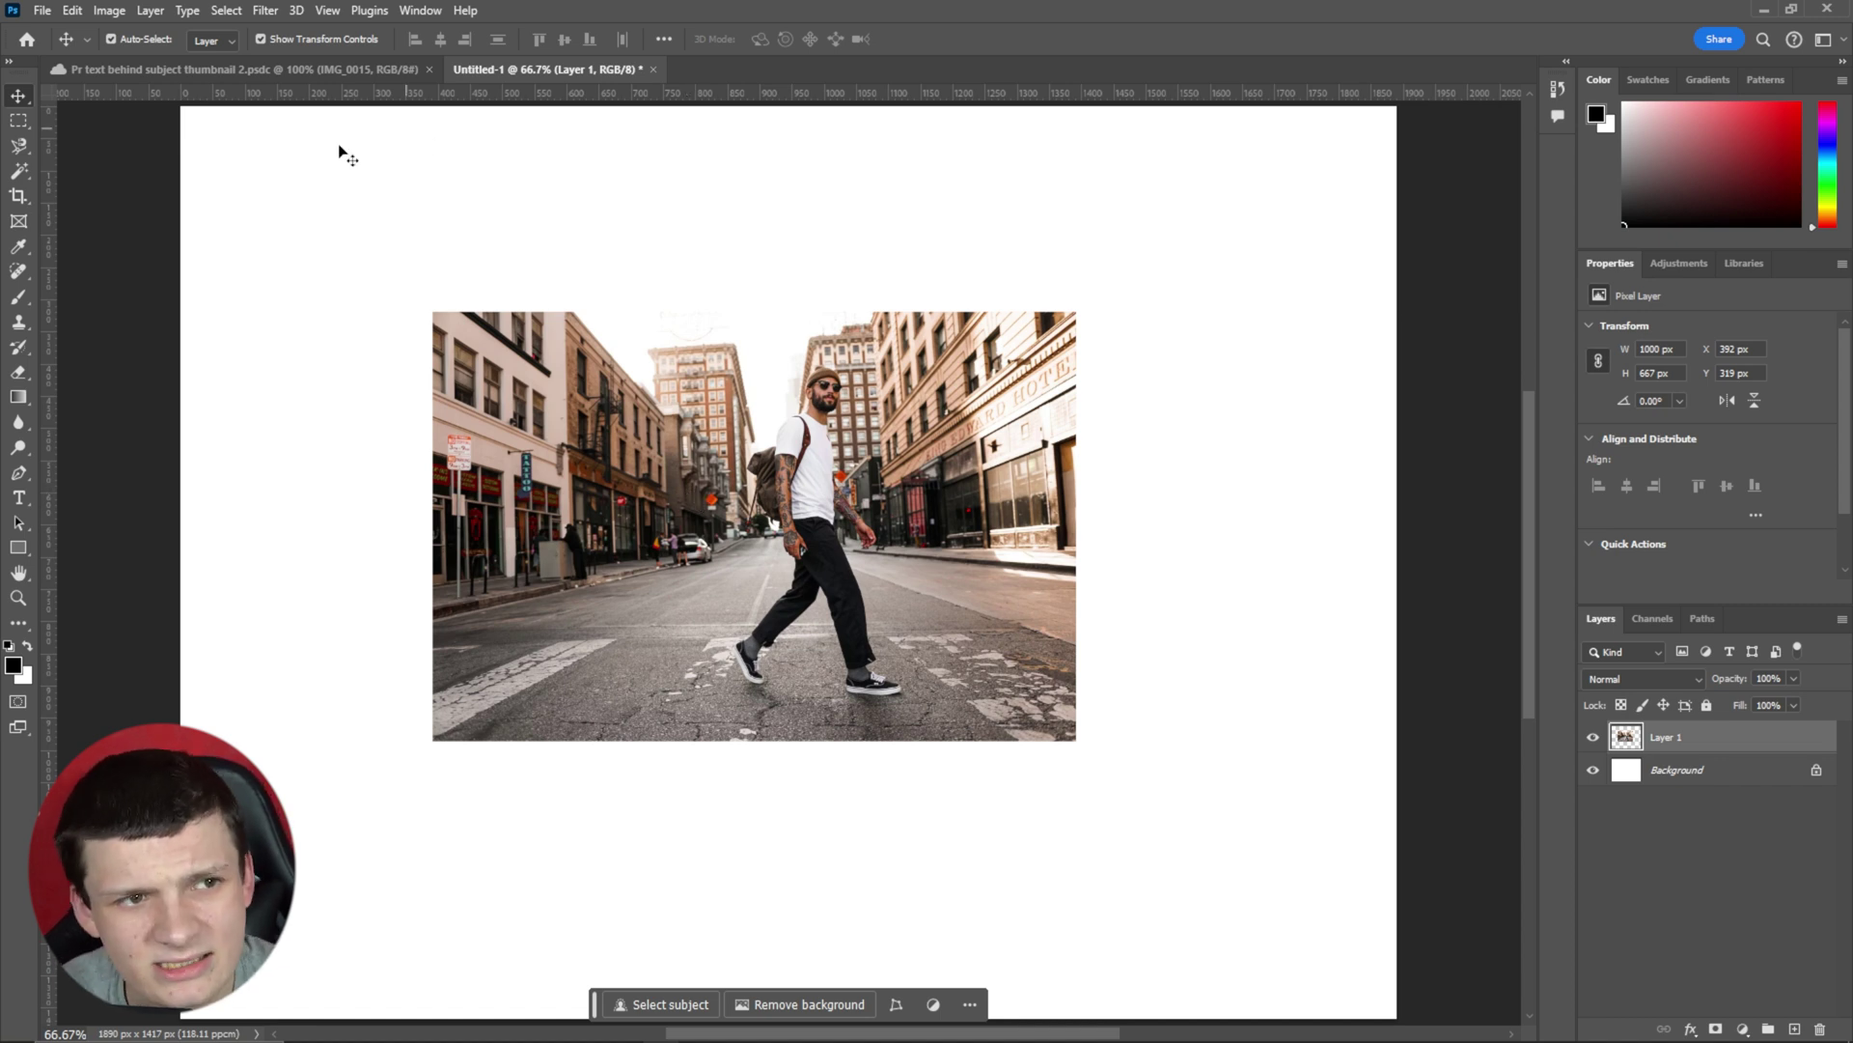
{"action": "left_click", "coordinate": [21, 173]}
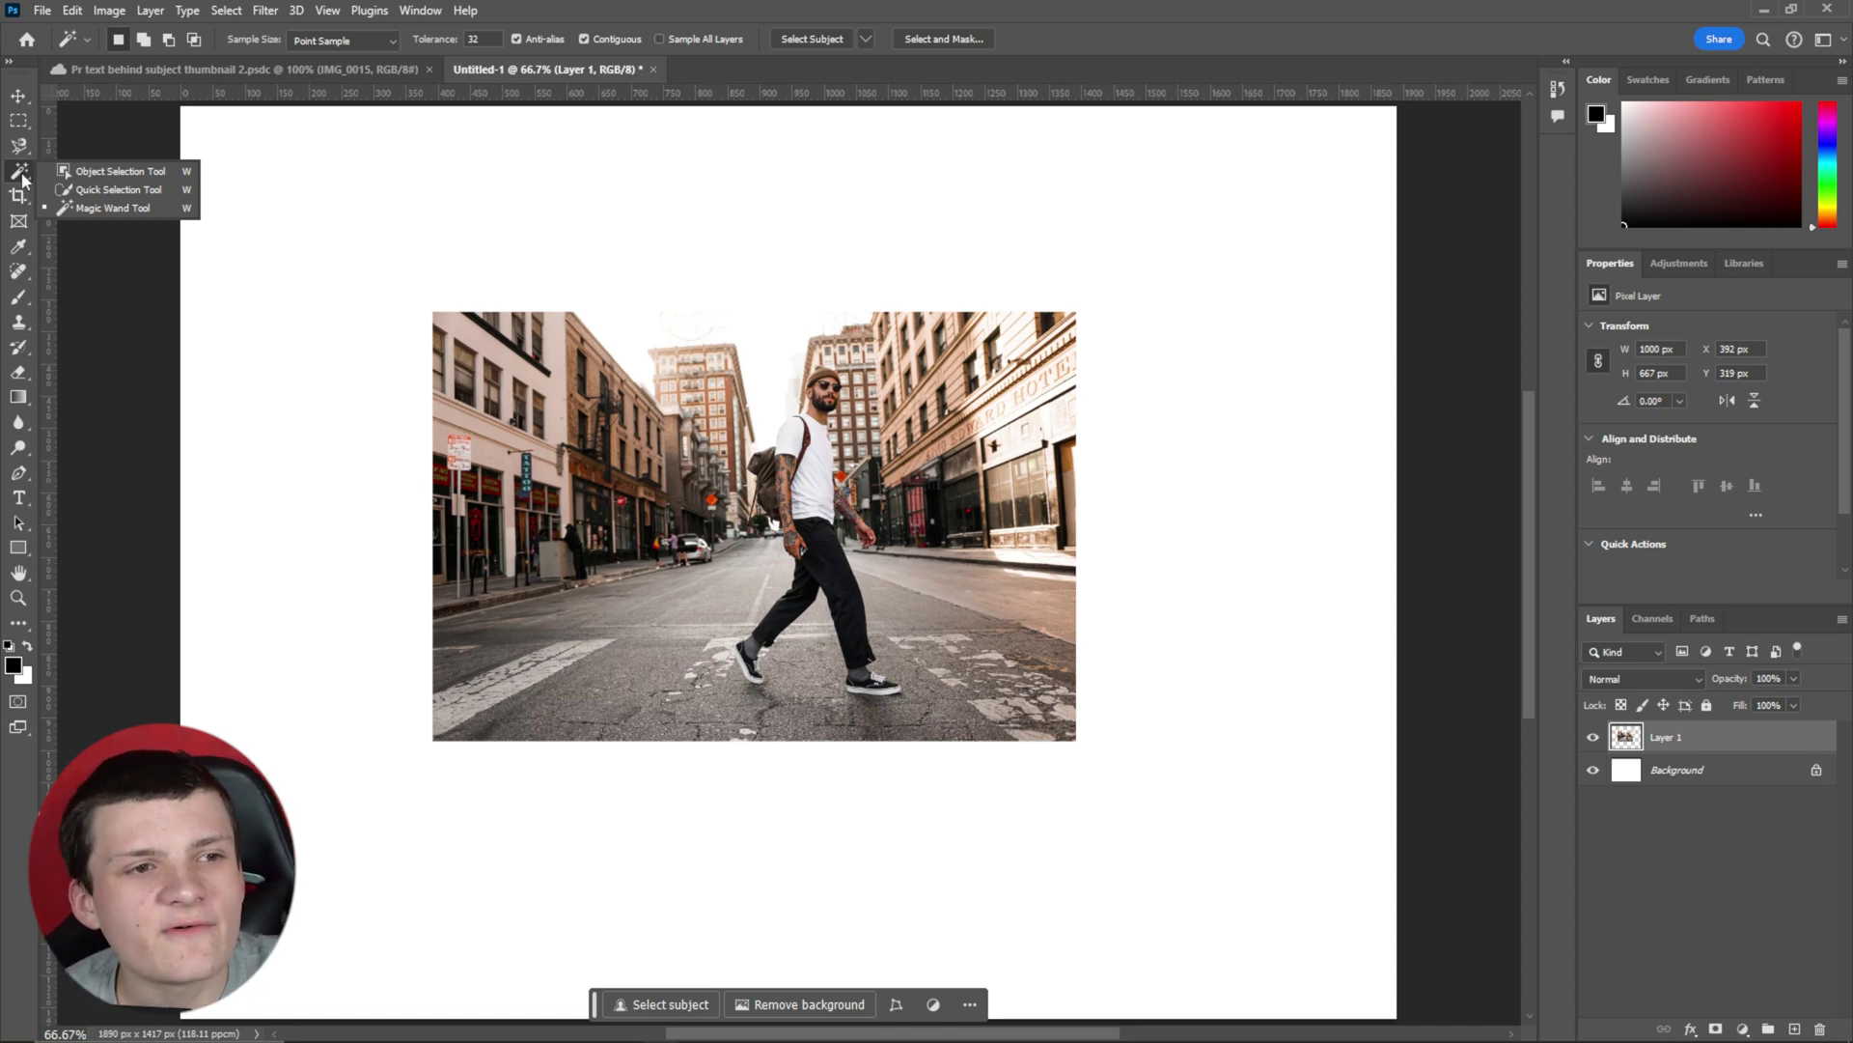
{"action": "left_click", "coordinate": [84, 174]}
{"action": "left_click", "coordinate": [18, 176]}
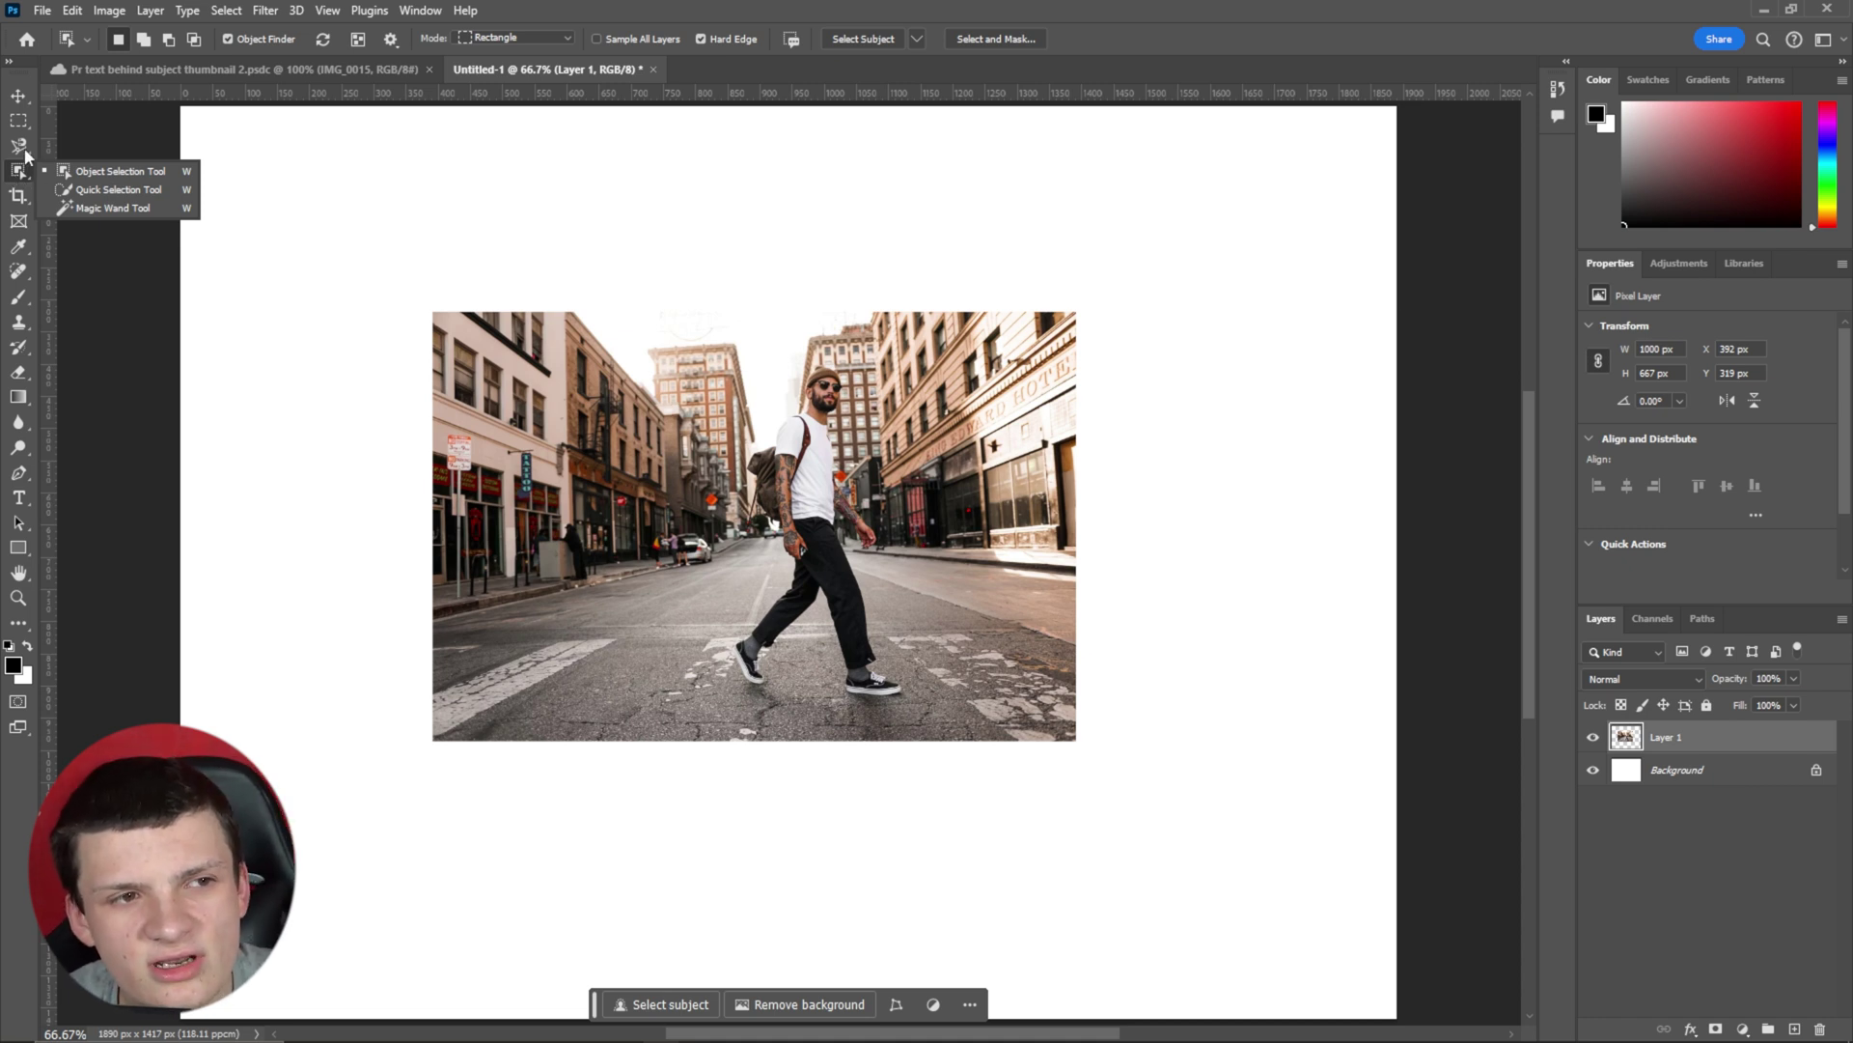
{"action": "left_click", "coordinate": [96, 172]}
Step: Select the walking man by framing him from head to shoes with a rectangular Object Selection
{"action": "key", "text": "z"}
{"action": "left_click", "coordinate": [819, 489]}
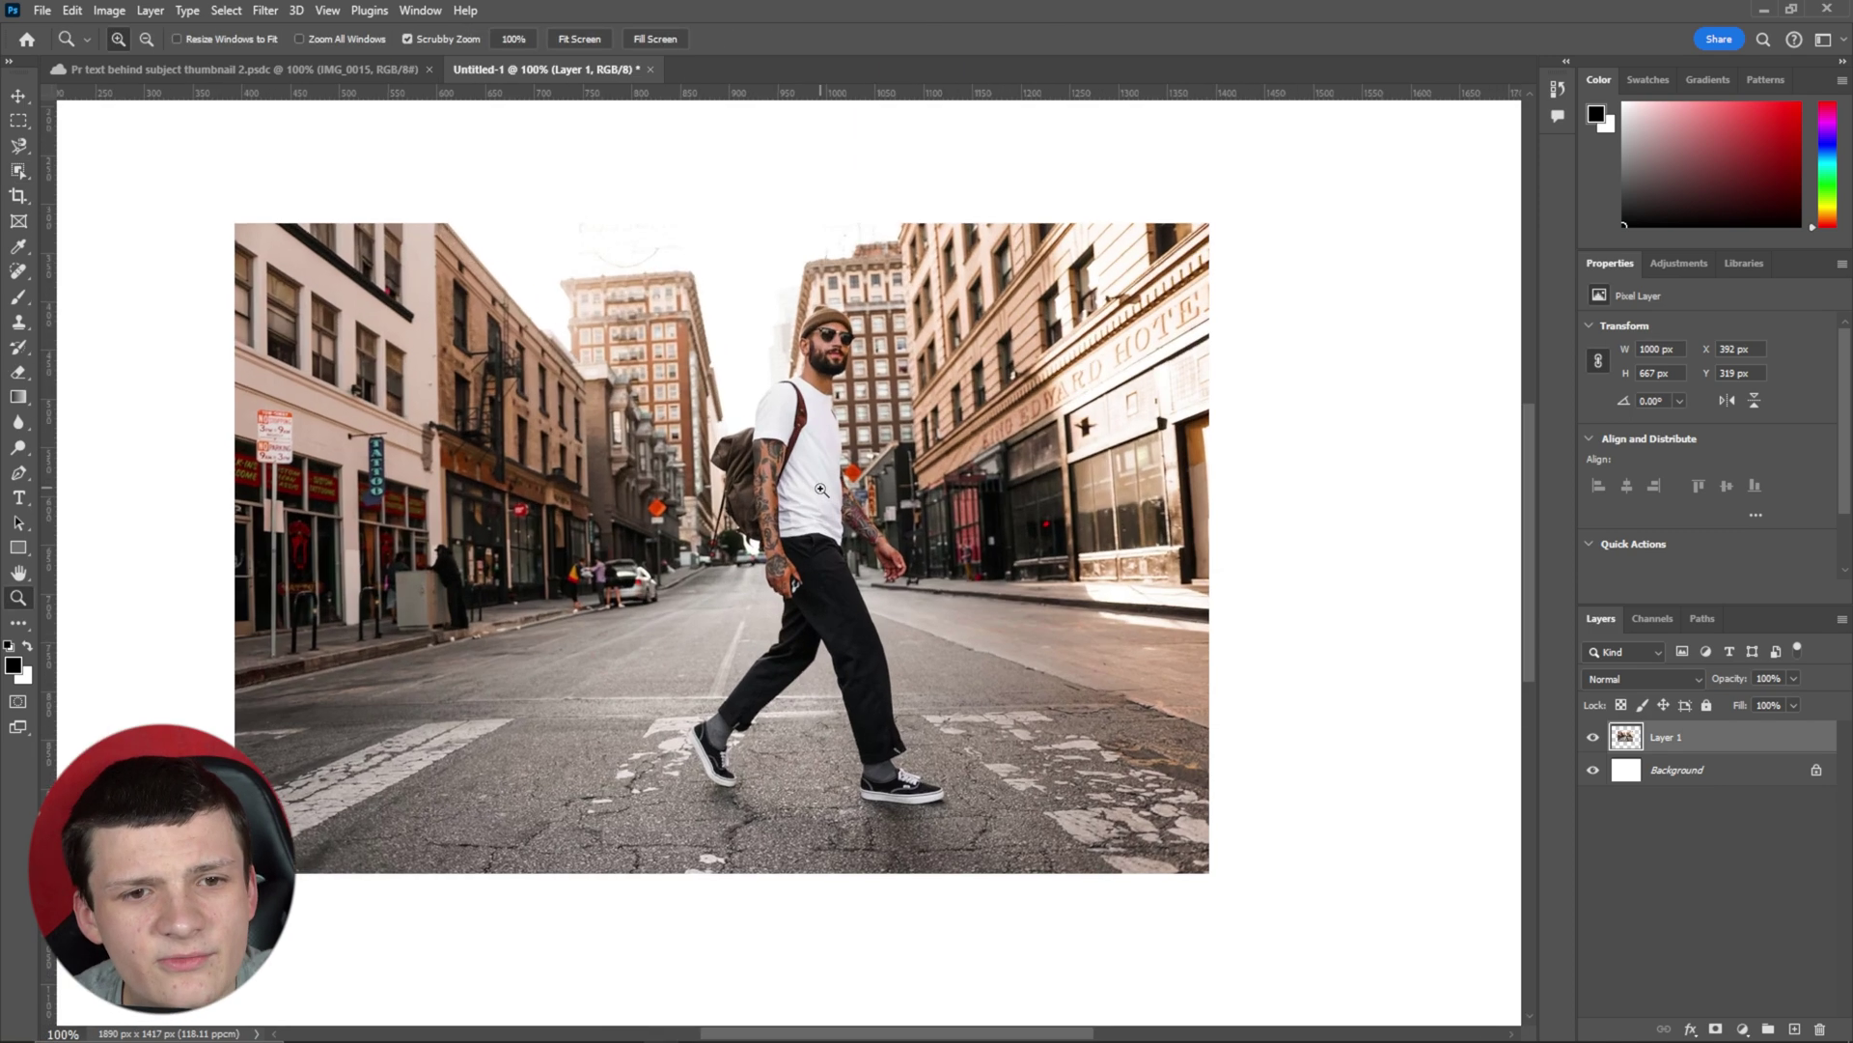
{"action": "left_click", "coordinate": [820, 489]}
{"action": "left_click", "coordinate": [819, 489]}
{"action": "left_click", "coordinate": [808, 547], "text": "alt"}
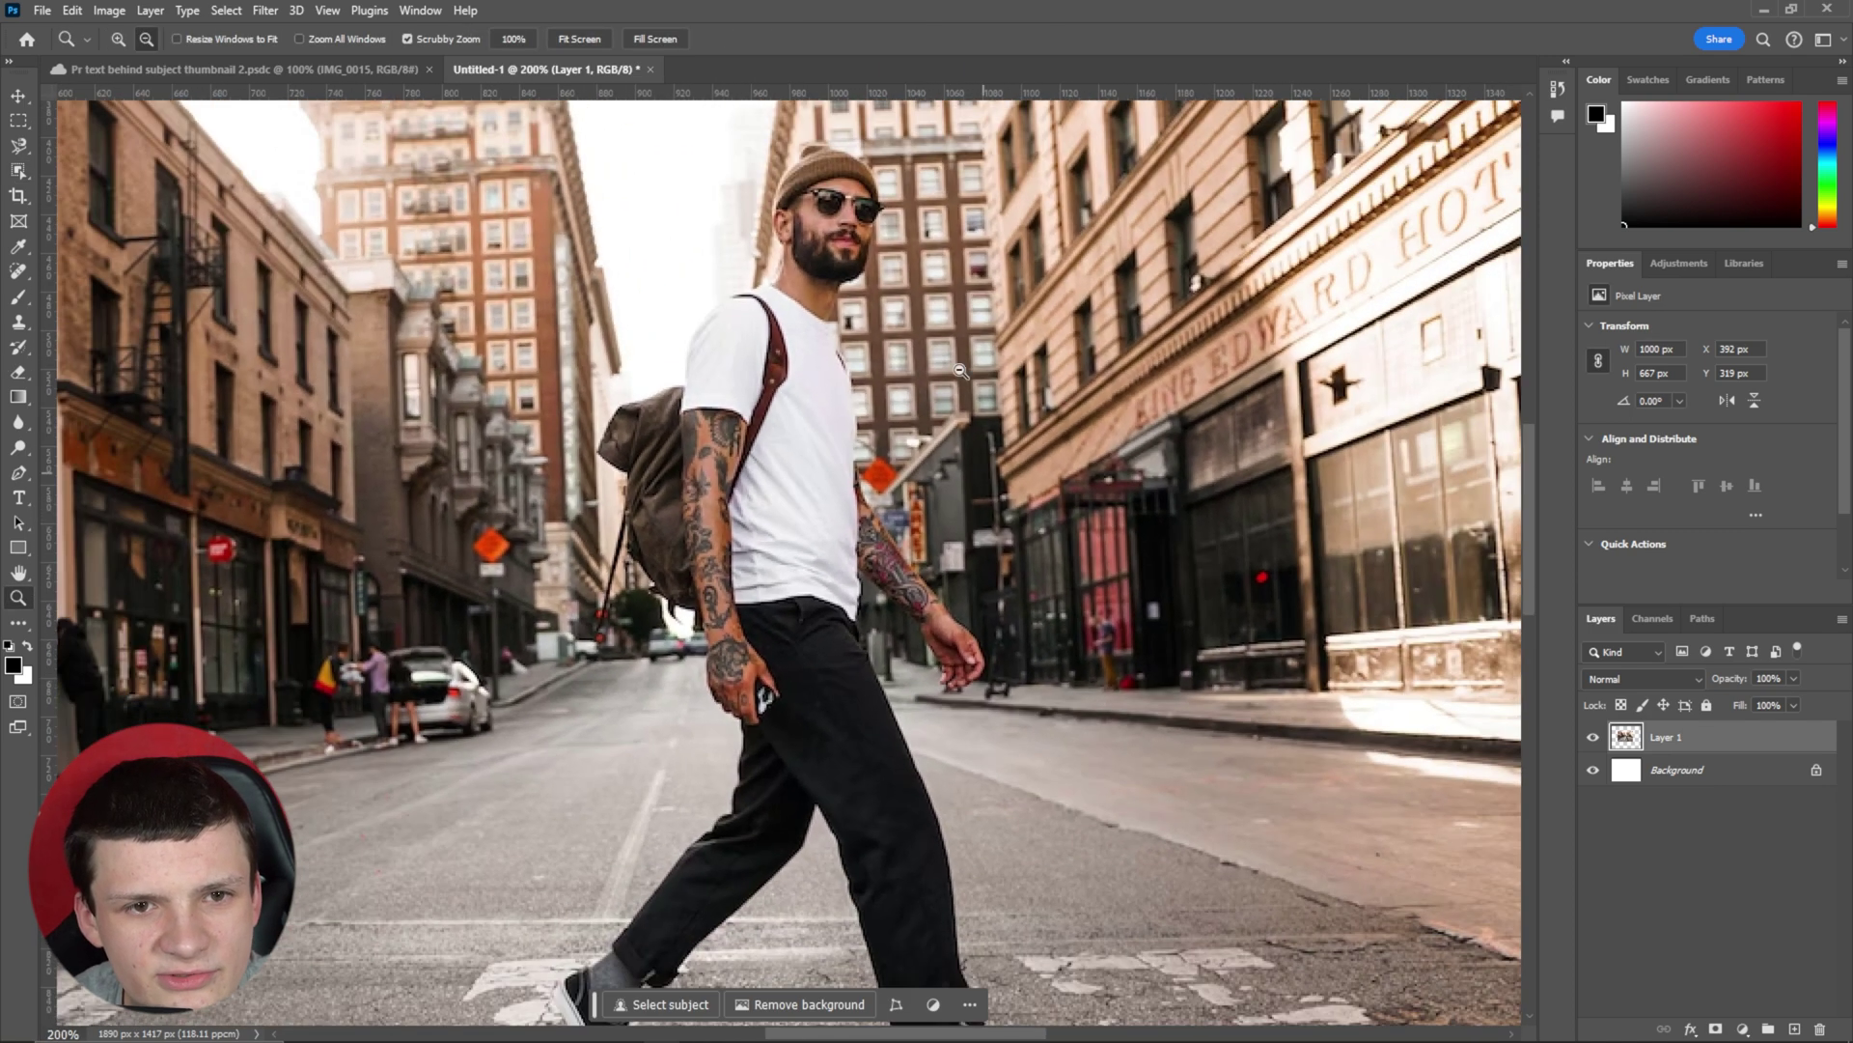
{"action": "left_click", "coordinate": [737, 615], "text": "alt"}
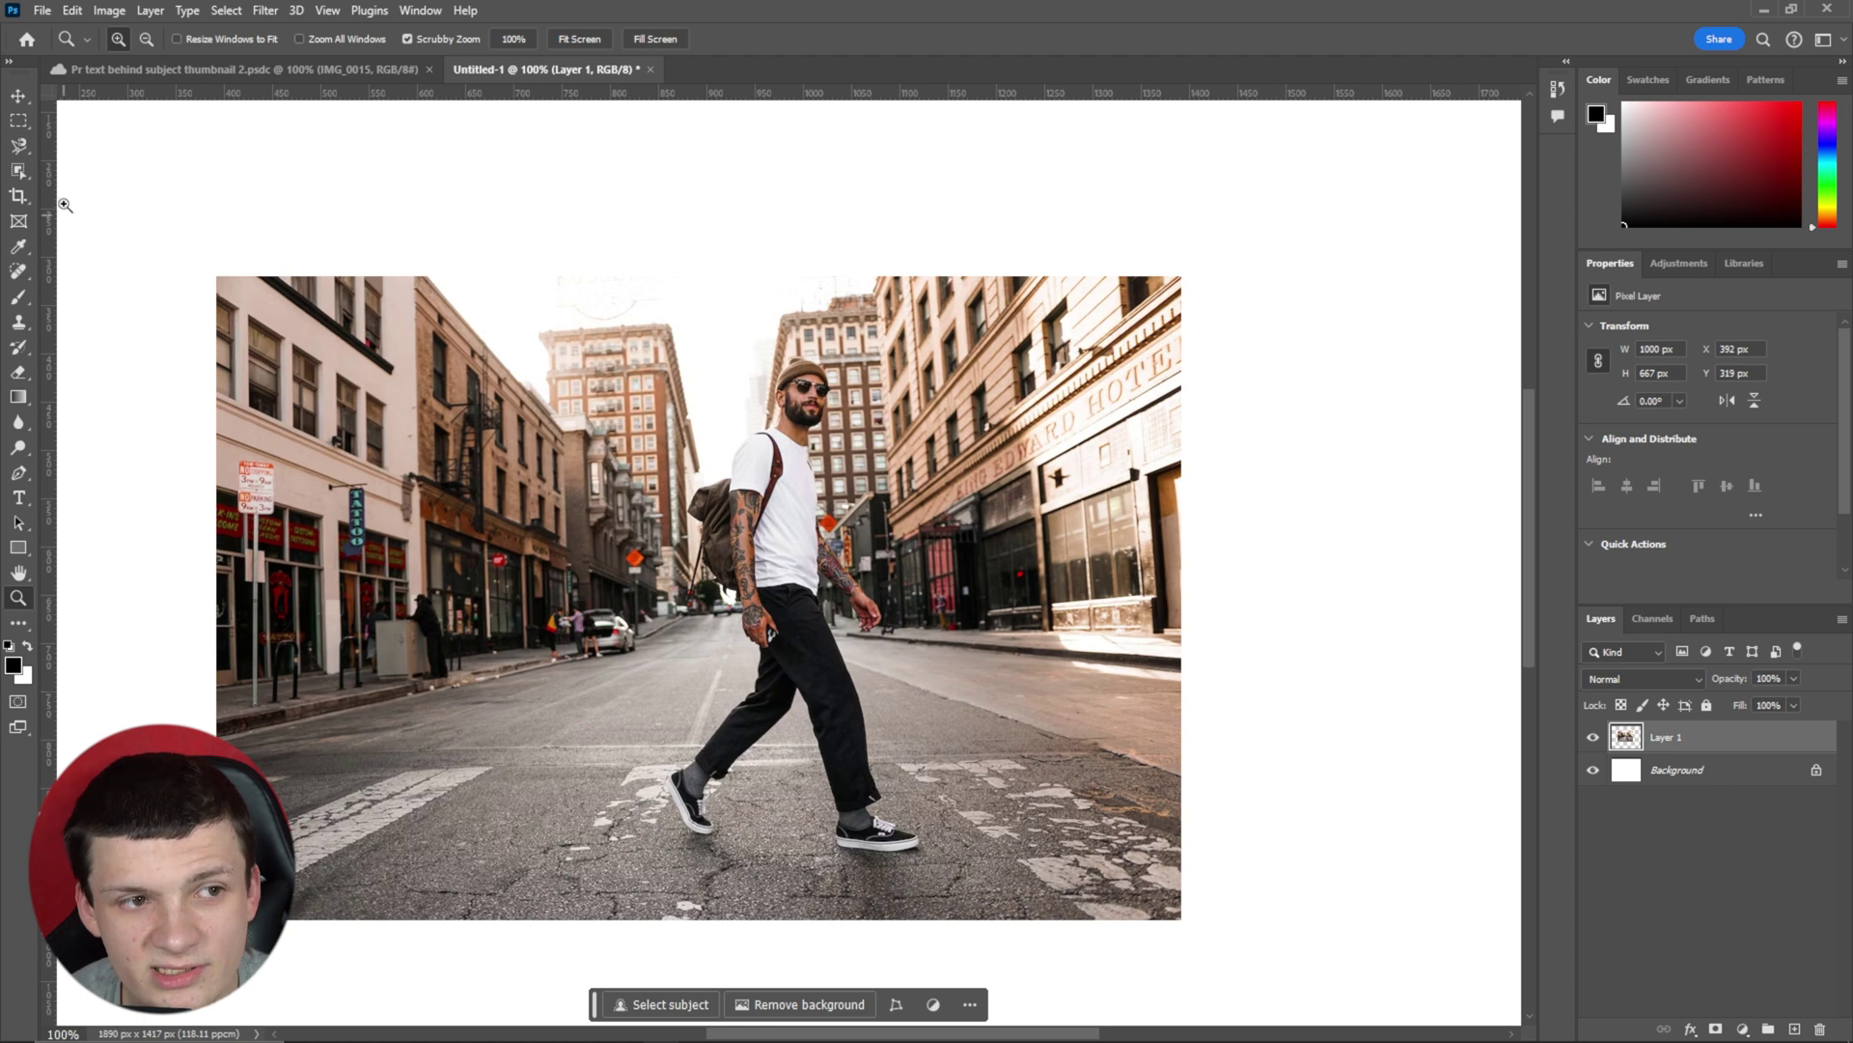
{"action": "left_click", "coordinate": [20, 170]}
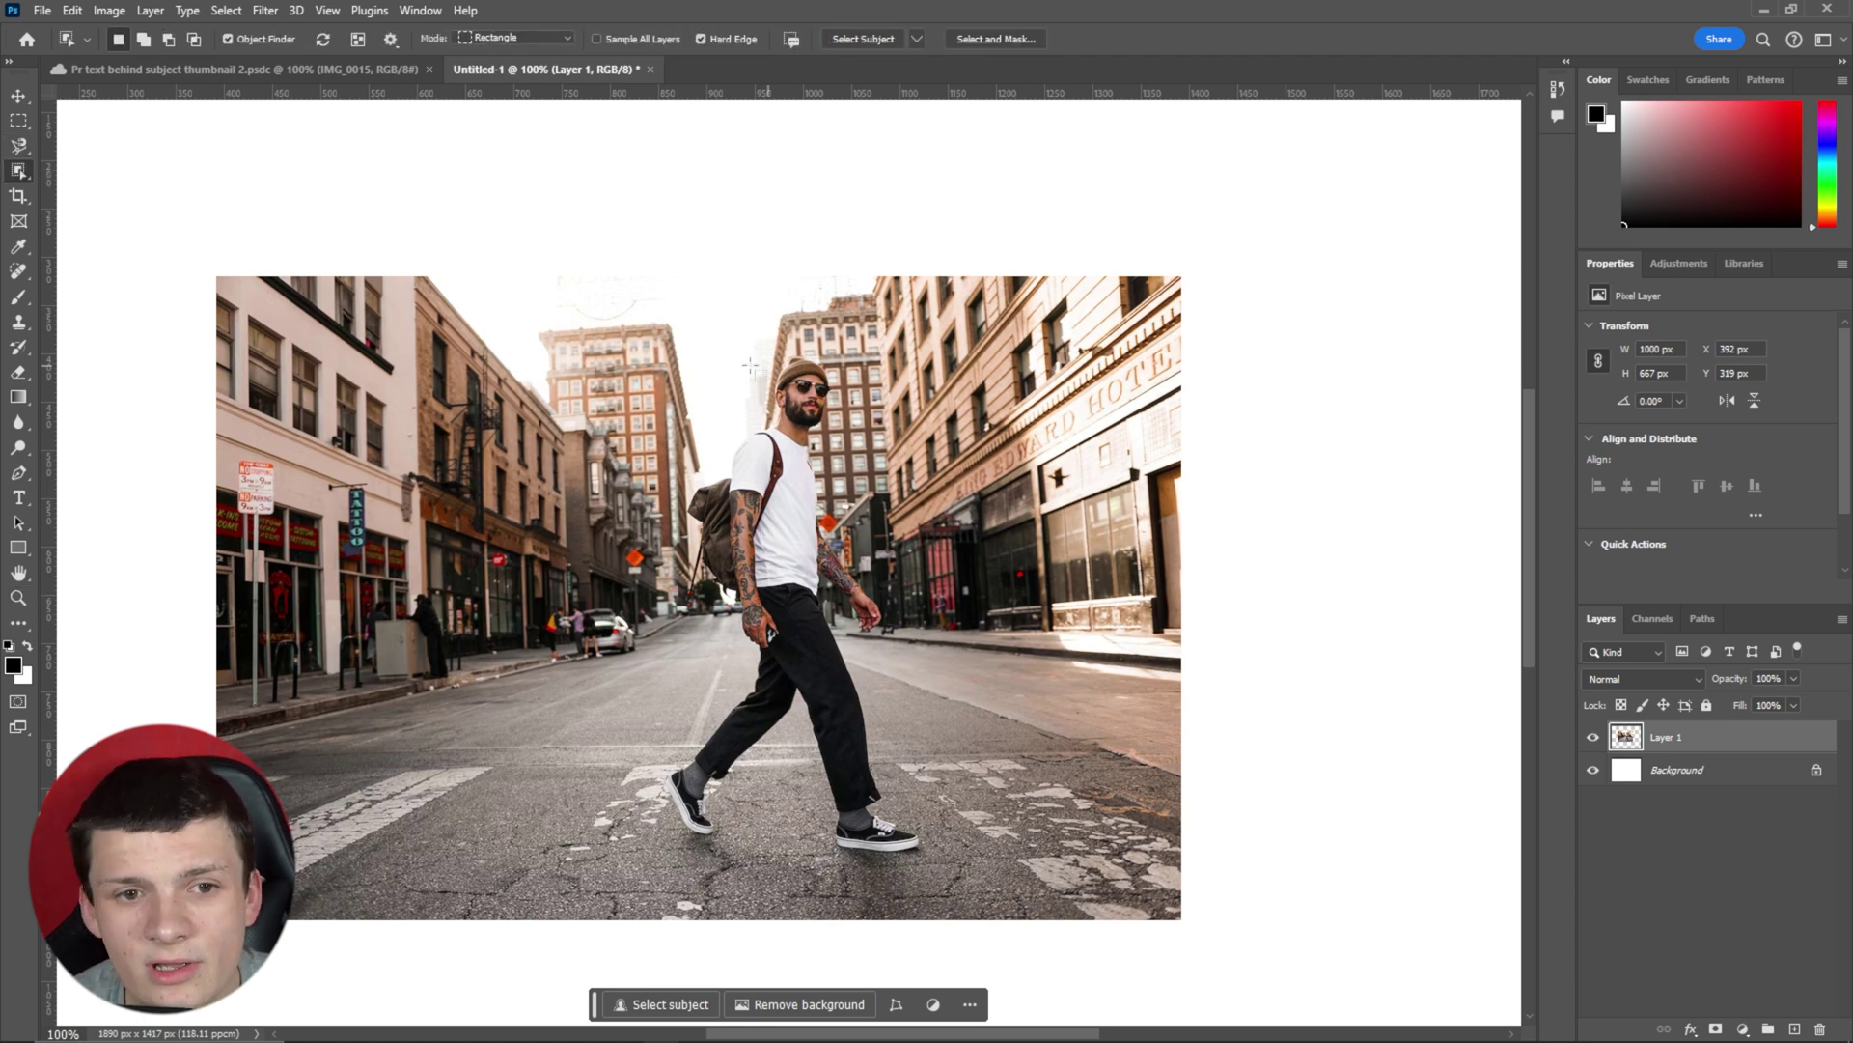
{"action": "left_click_drag", "start_coordinate": [674, 351], "coordinate": [925, 884]}
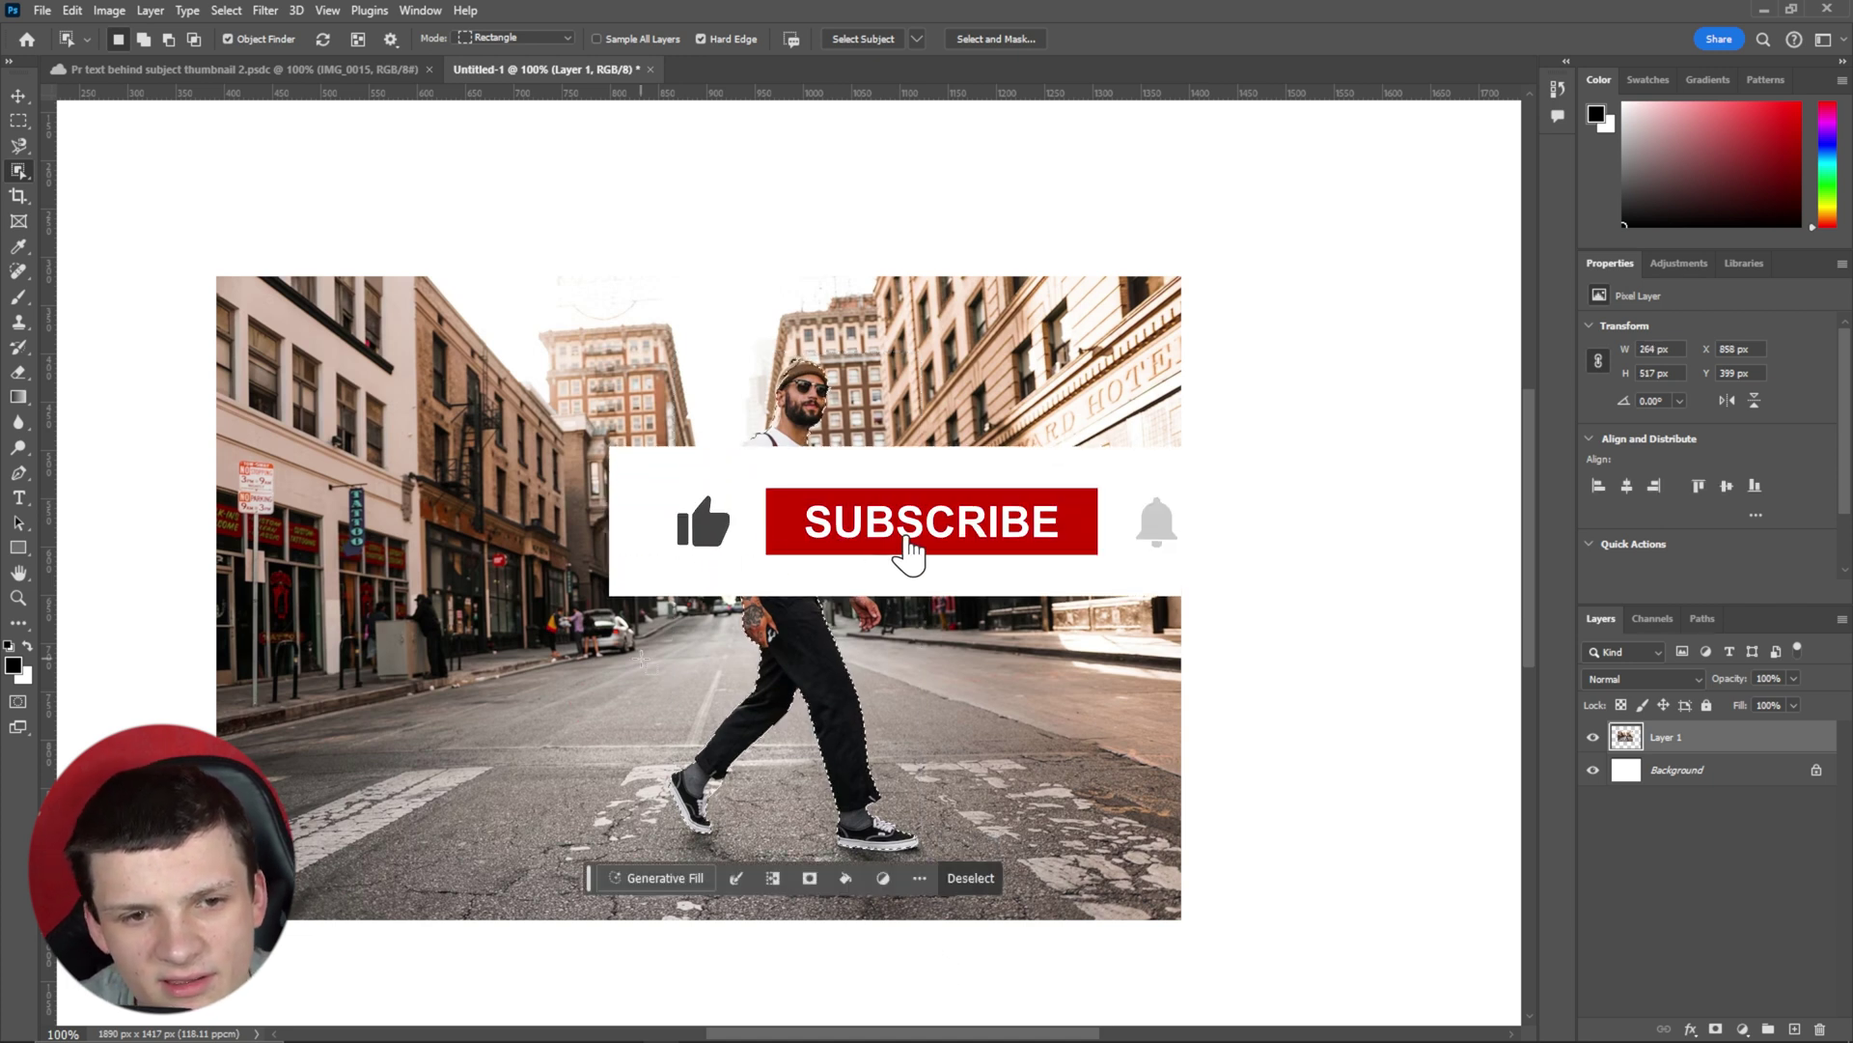
Step: Examine the selection edges around the man's arms, backpack and legs up close
{"action": "key", "text": "z"}
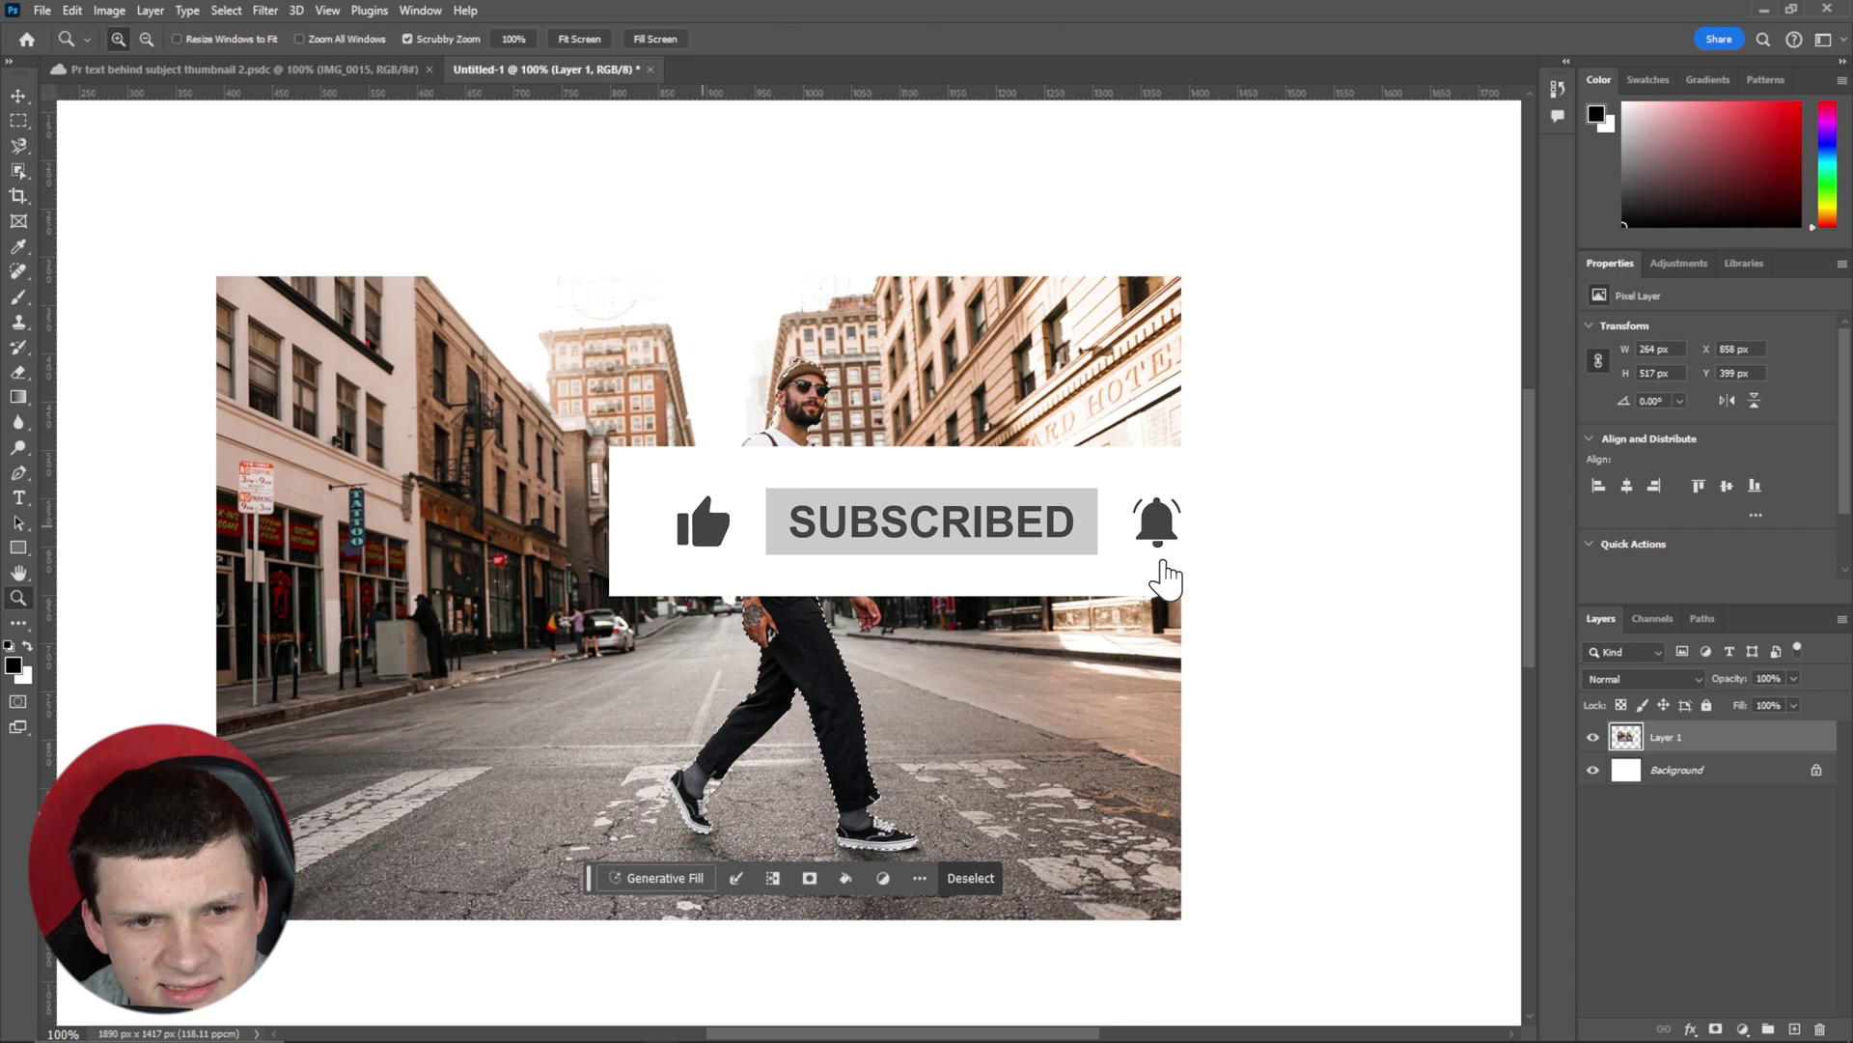
{"action": "left_click", "coordinate": [746, 512]}
{"action": "left_click", "coordinate": [746, 512]}
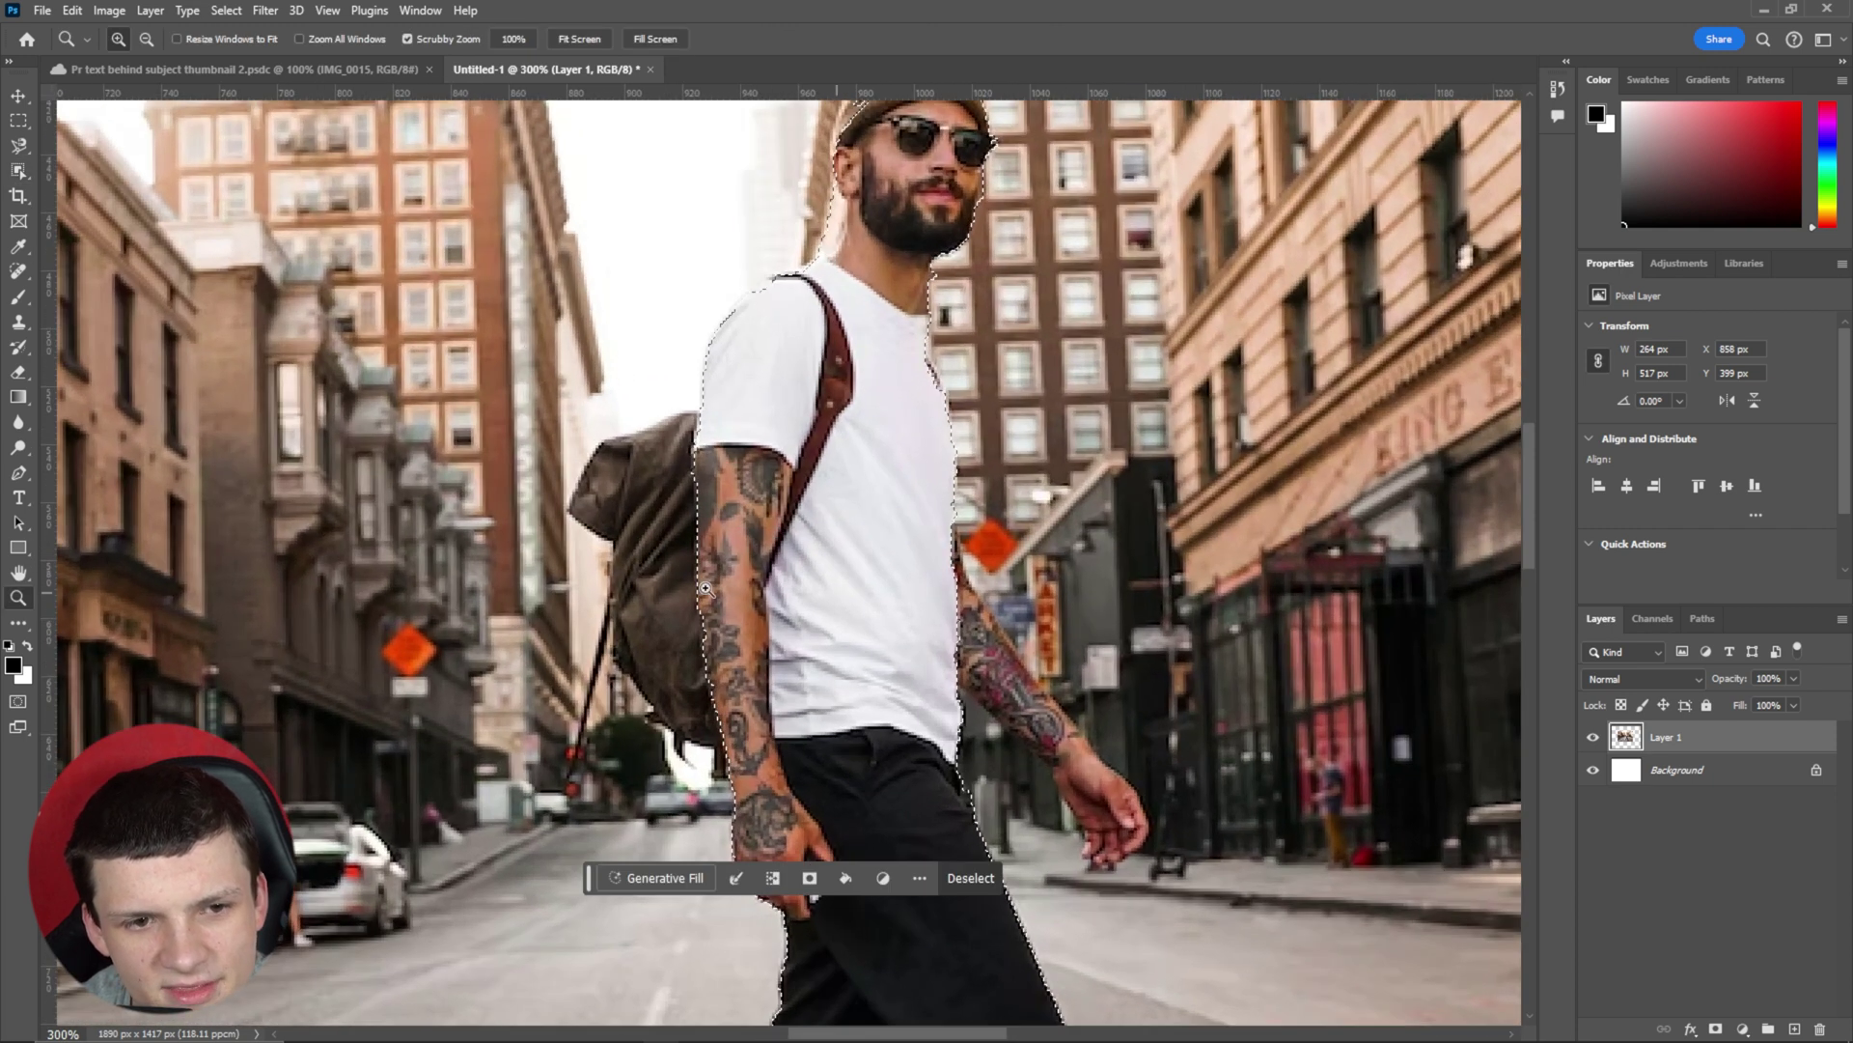
{"action": "left_click", "coordinate": [790, 743], "text": "alt"}
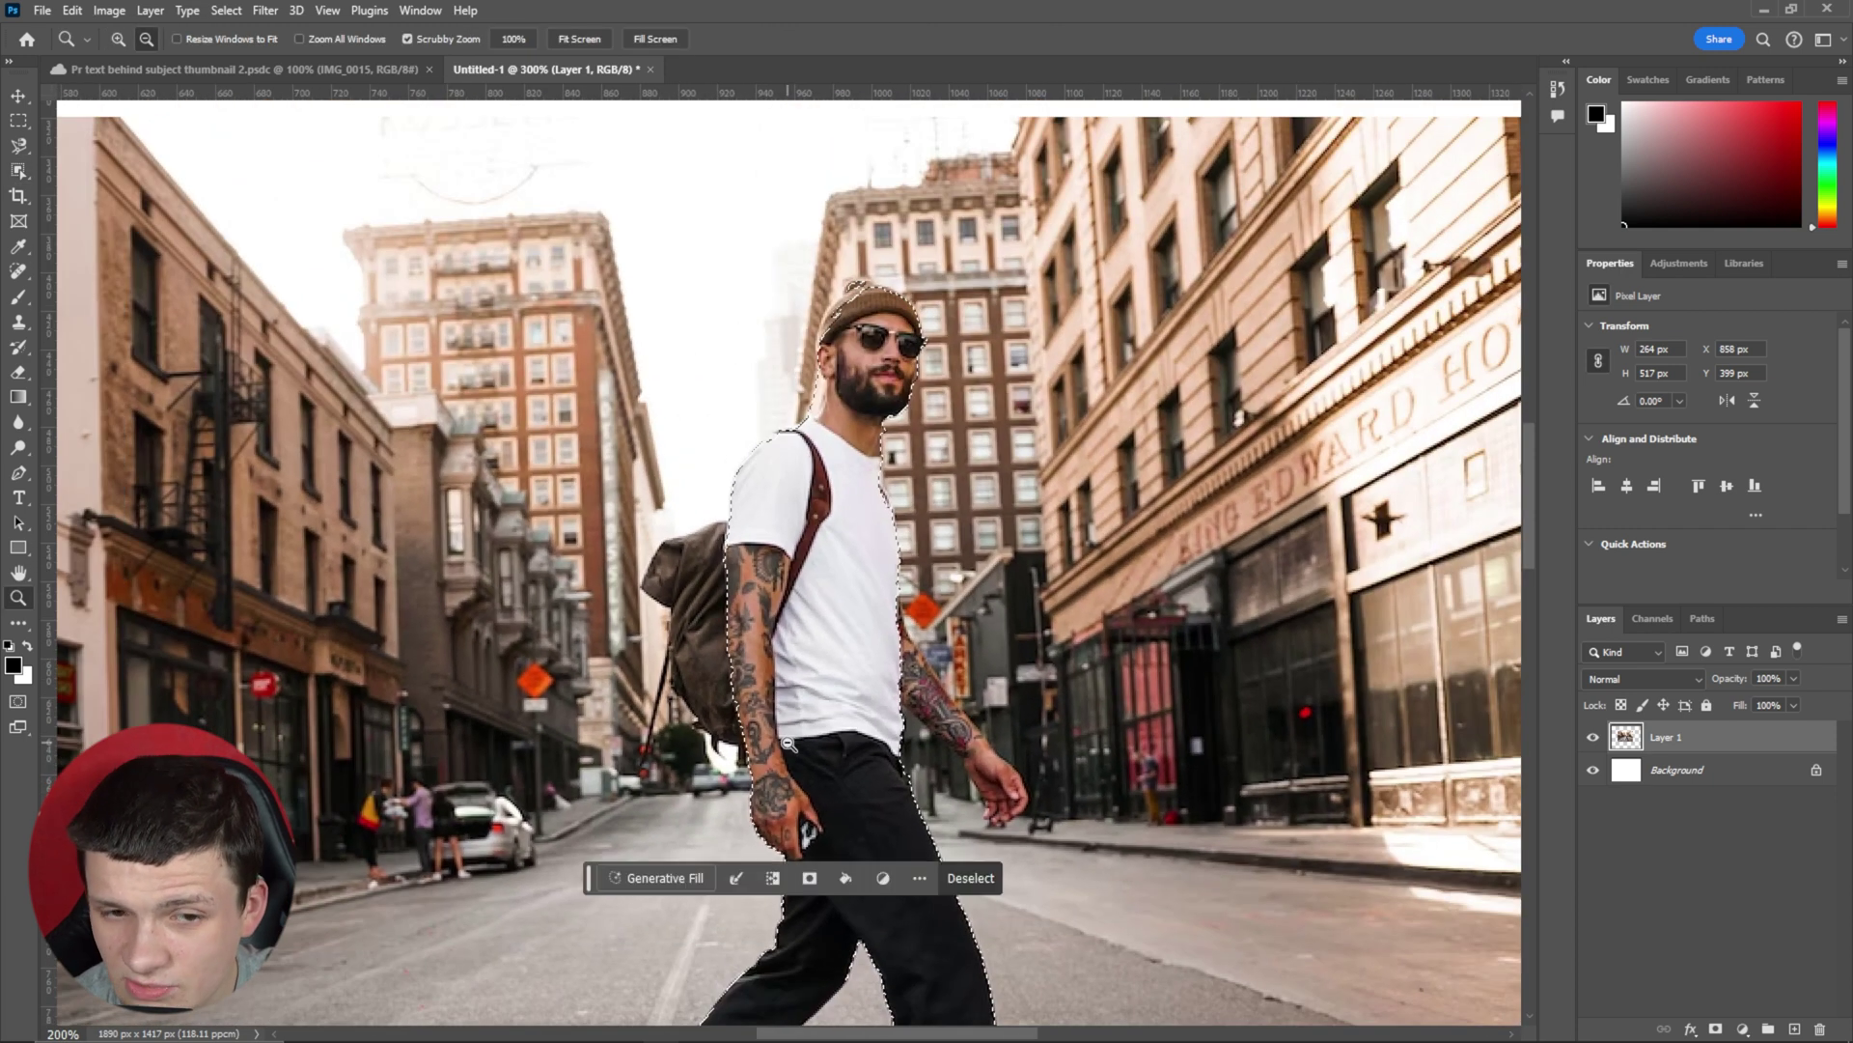
{"action": "left_click", "coordinate": [789, 743], "text": "alt"}
{"action": "key", "text": "h"}
{"action": "left_click_drag", "start_coordinate": [335, 669], "coordinate": [354, 480]}
Step: Clear the object selection around the man
{"action": "left_click", "coordinate": [22, 169]}
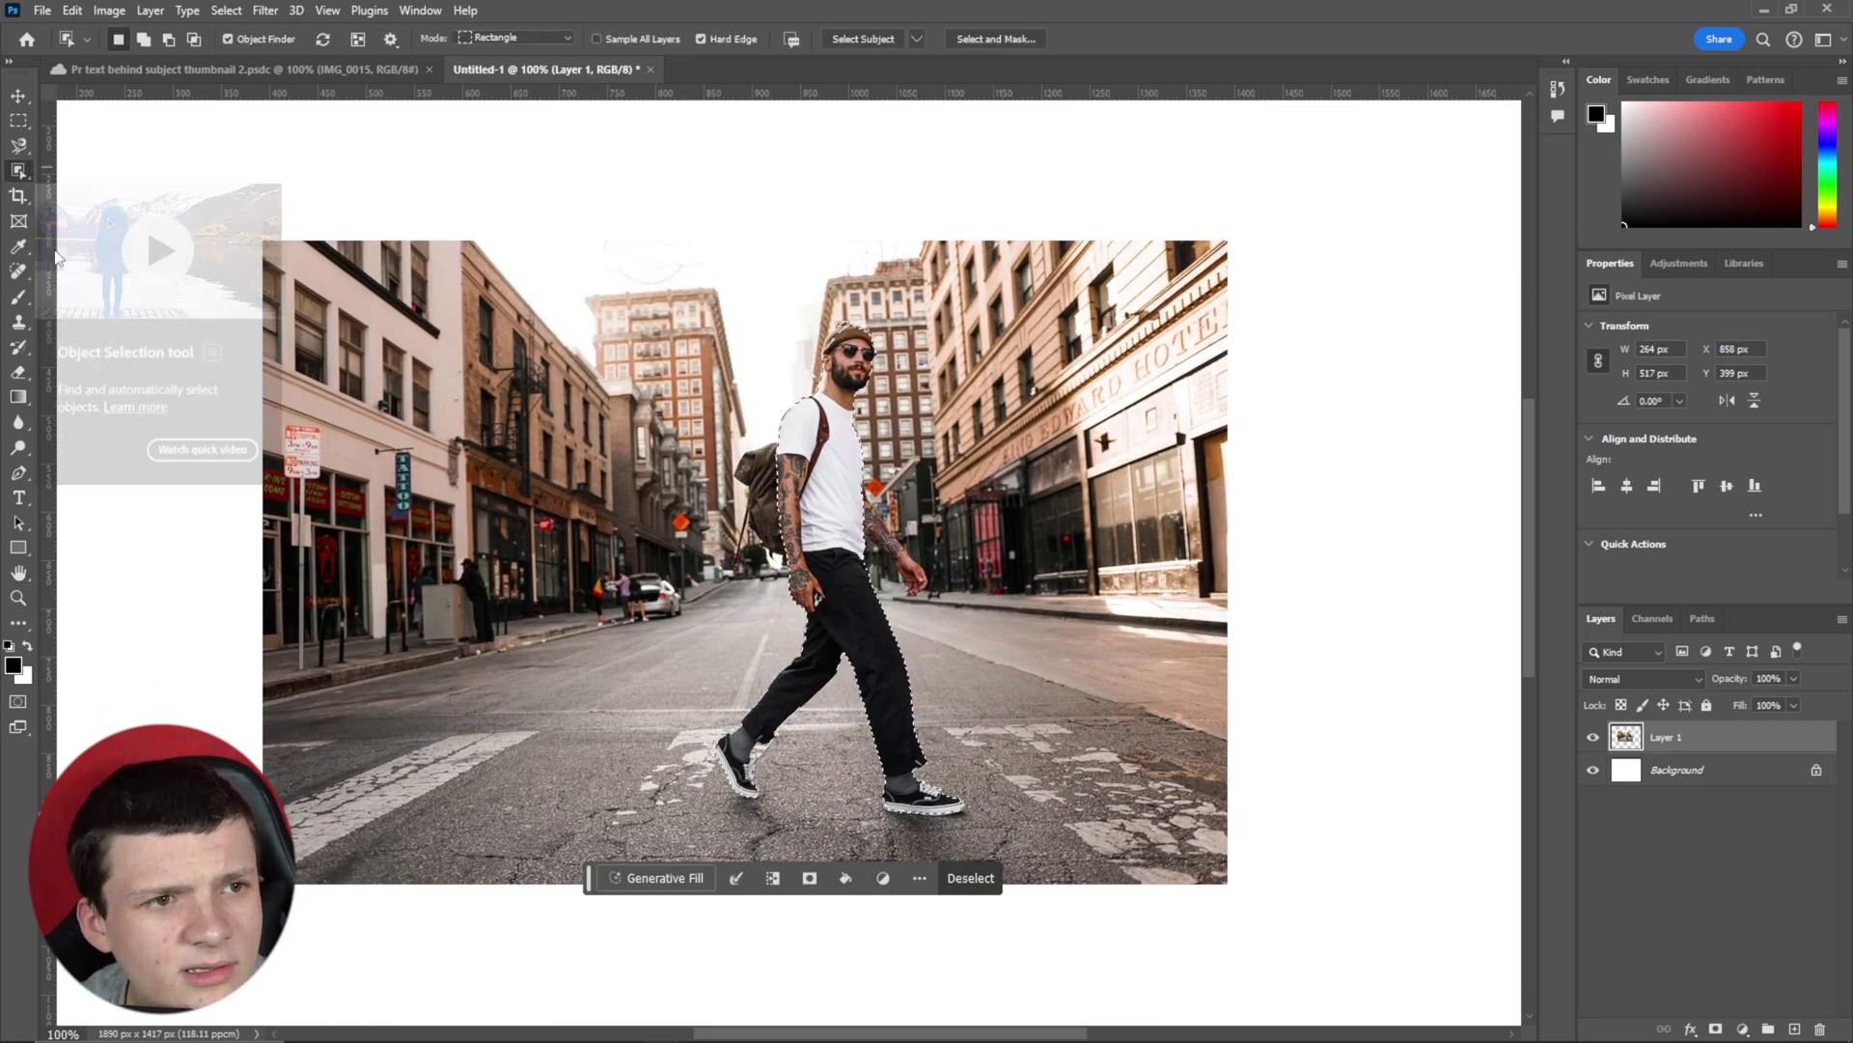
{"action": "right_click", "coordinate": [27, 166]}
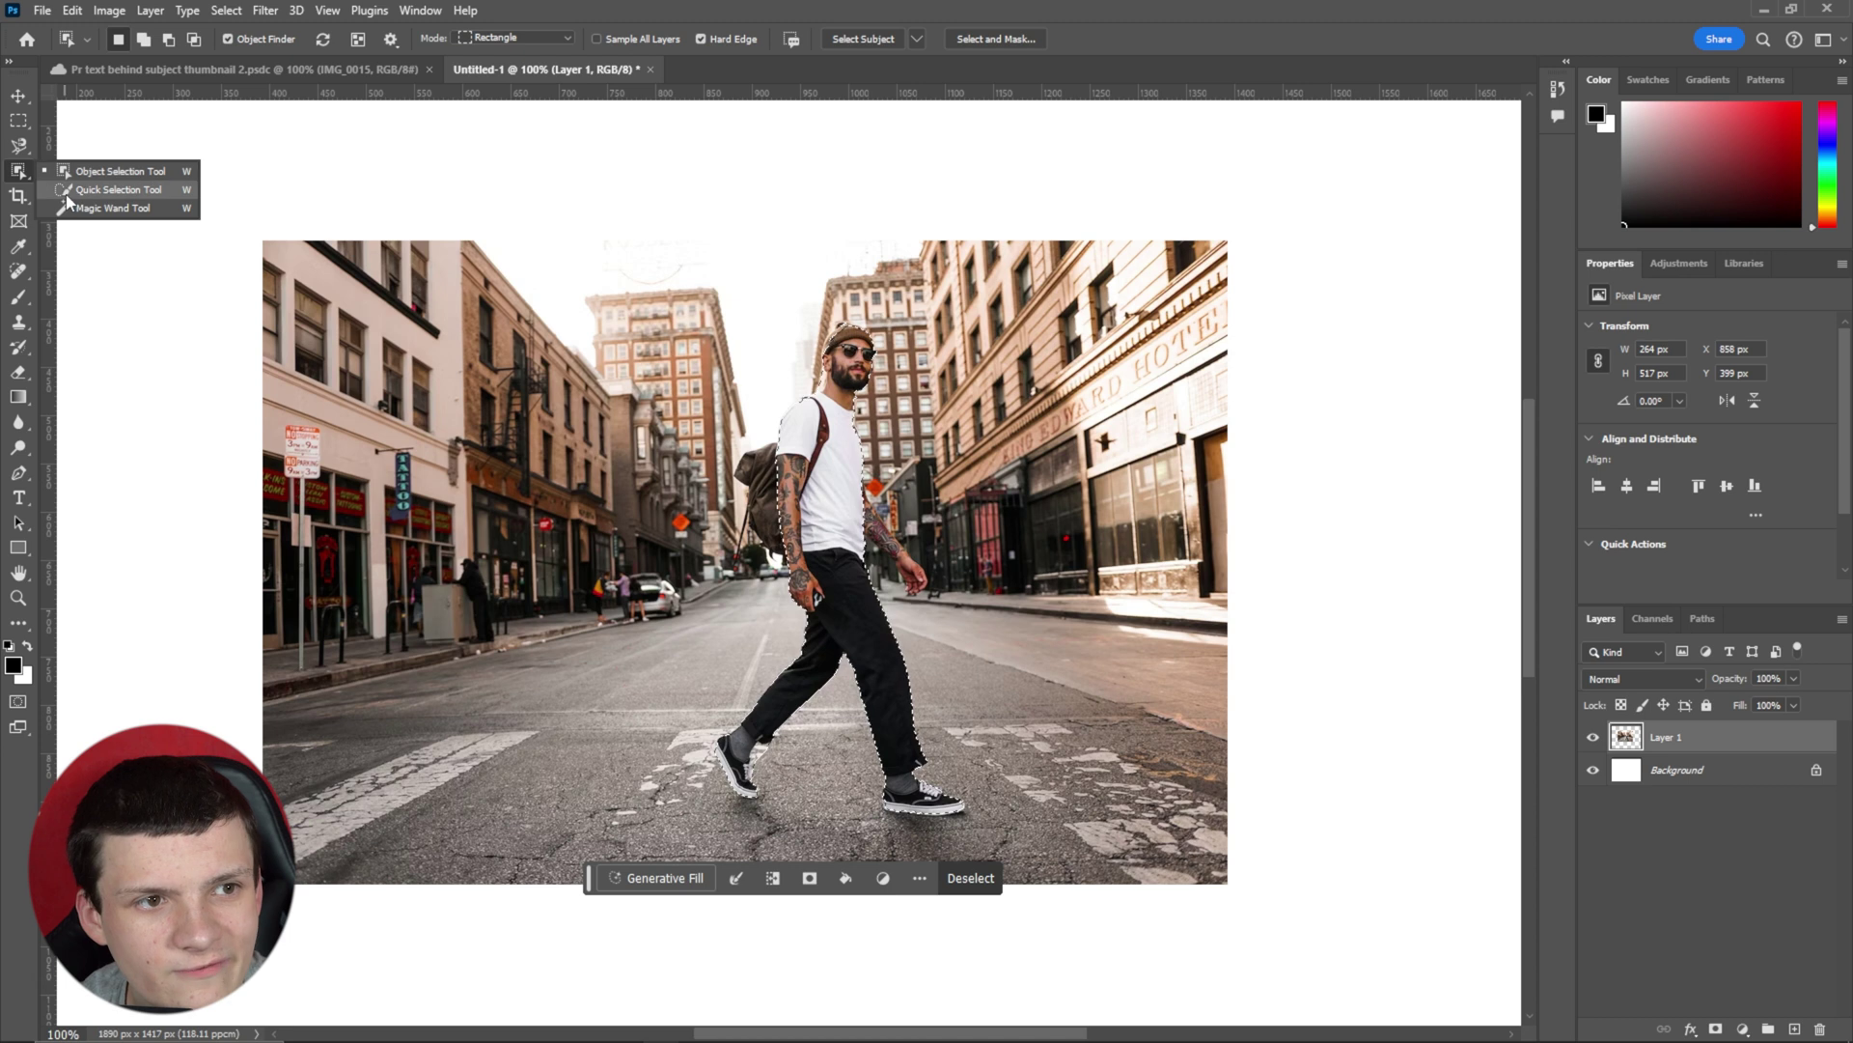
{"action": "left_click", "coordinate": [18, 144]}
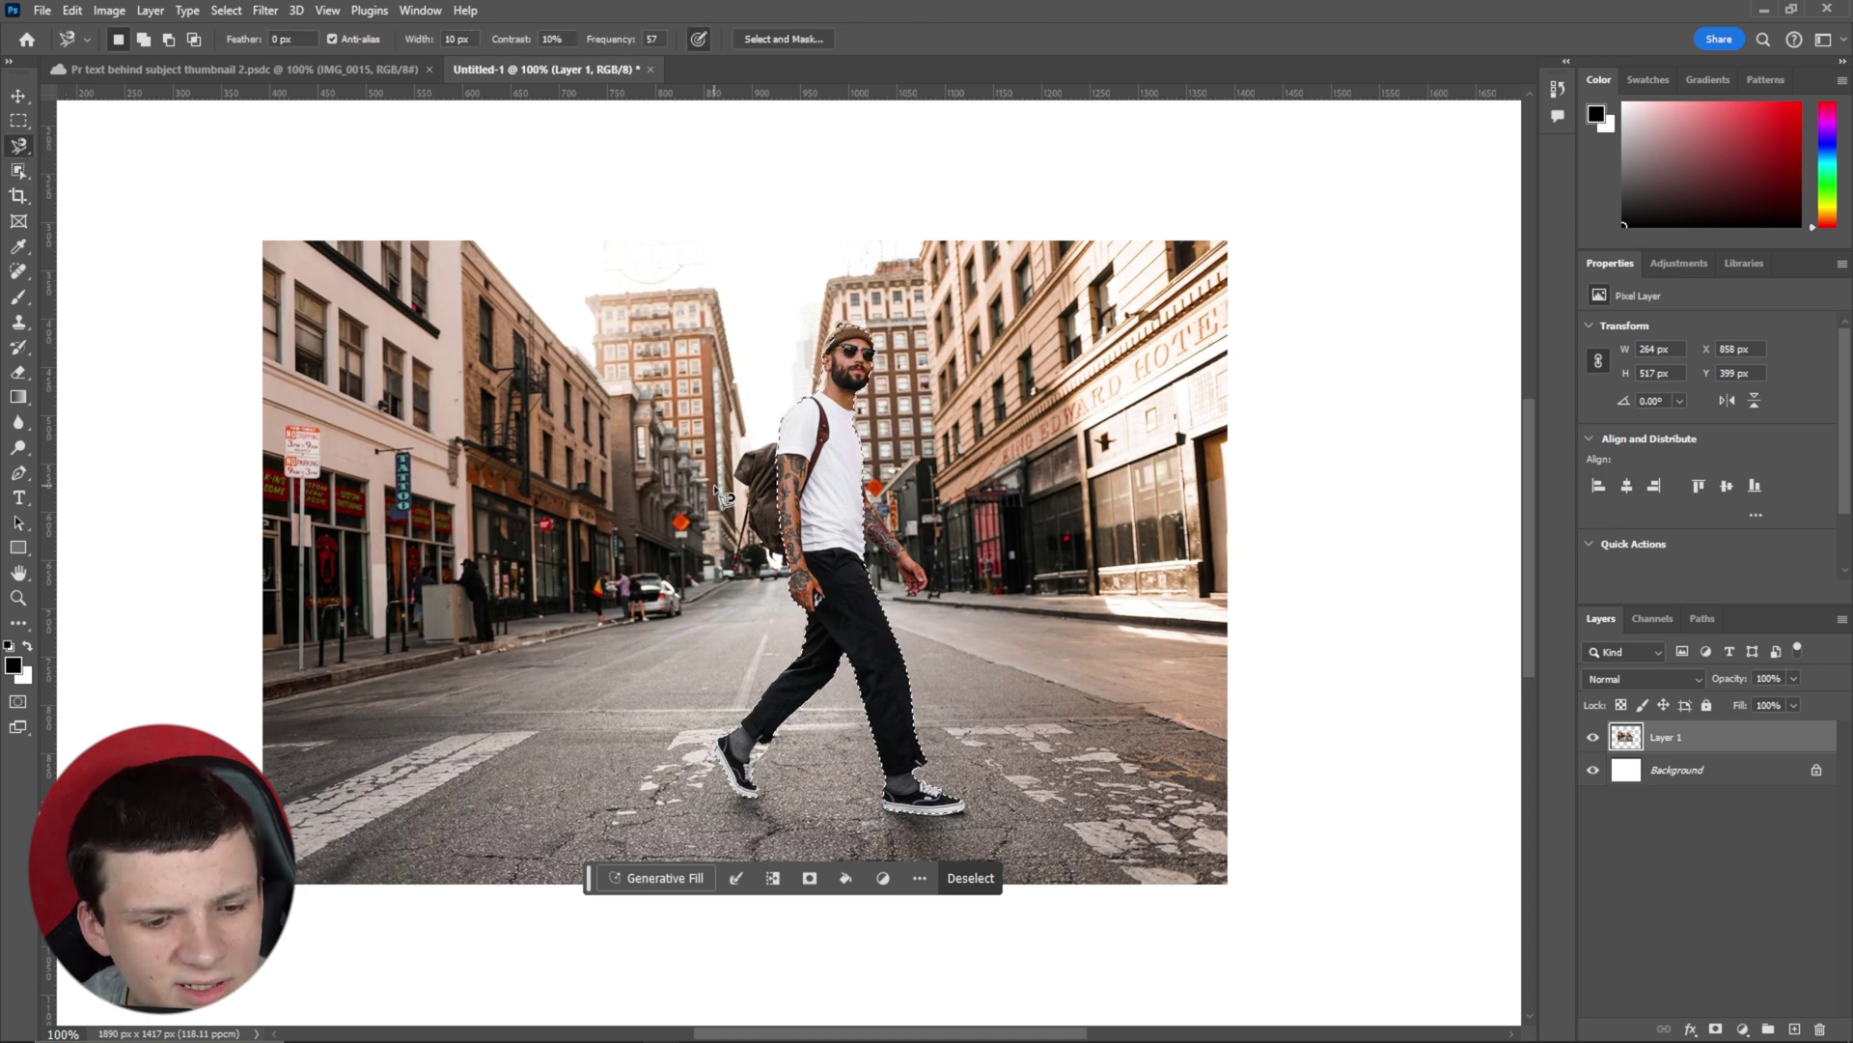
{"action": "left_click", "coordinate": [971, 877]}
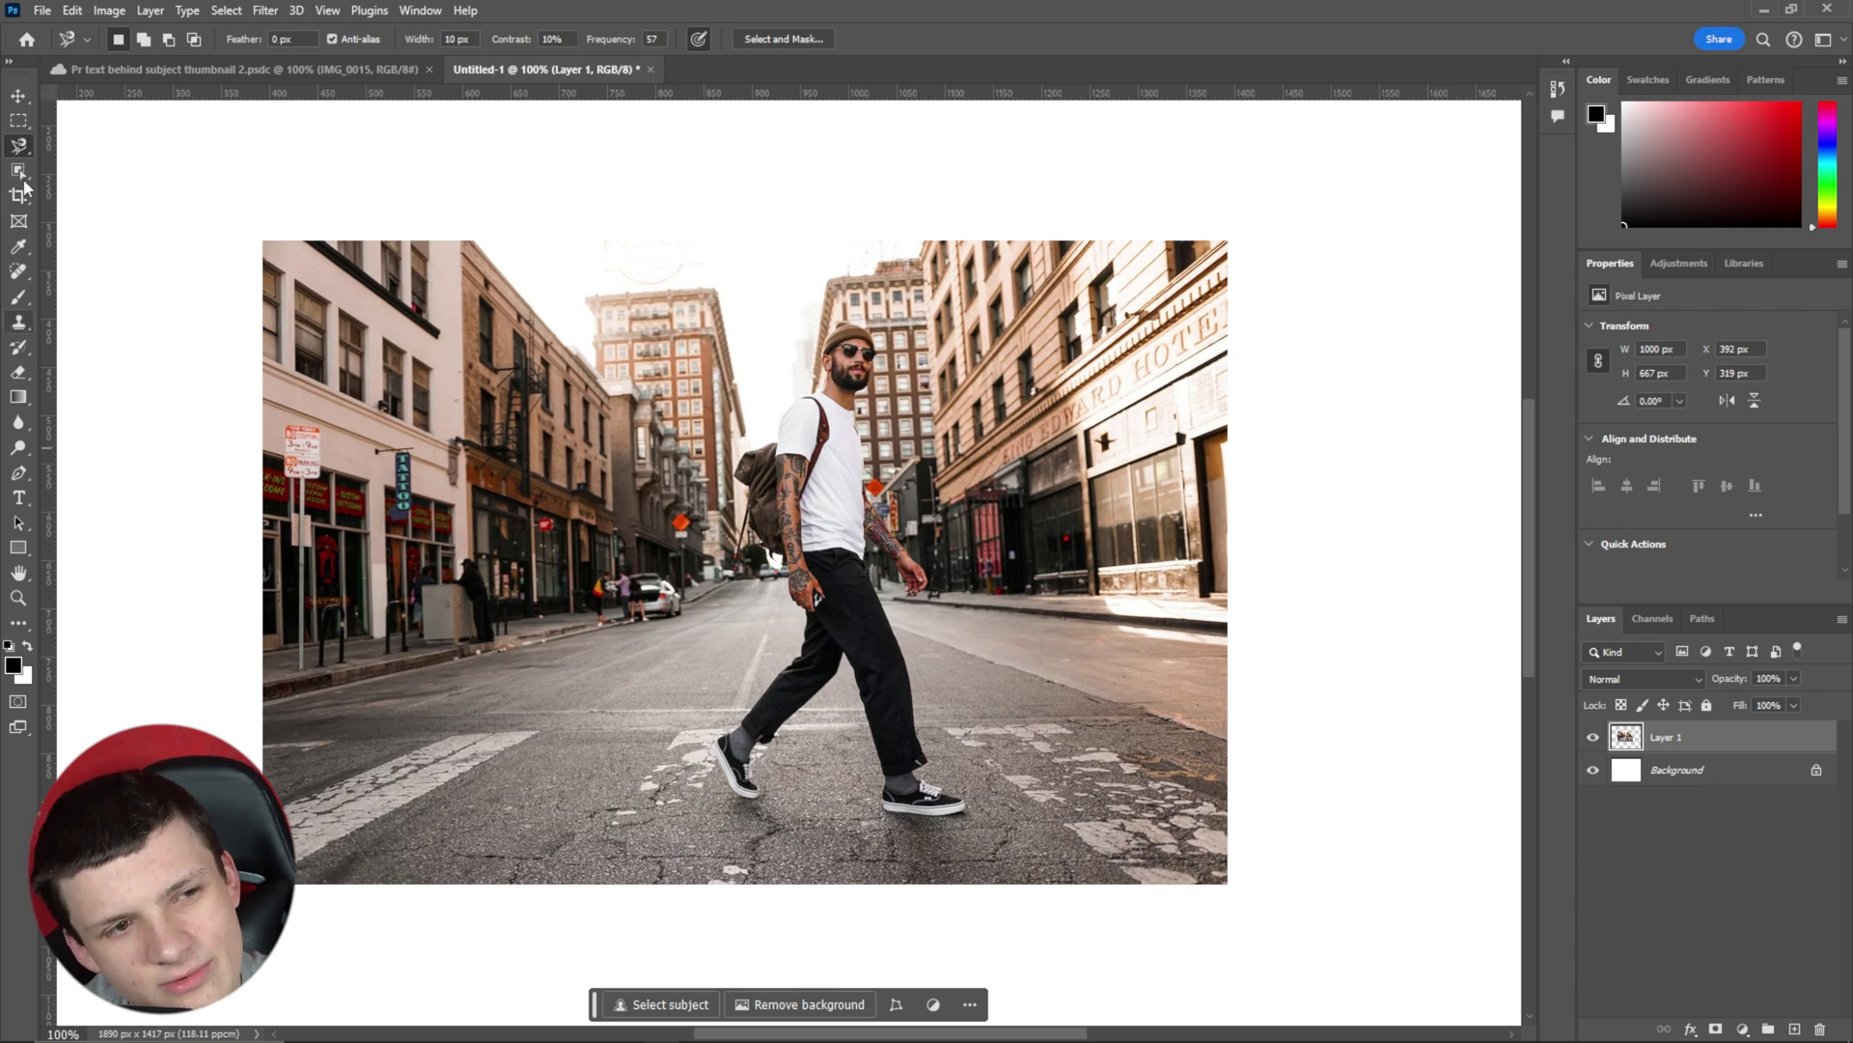
Step: Select the man with the Quick Selection Tool by painting over his shirt, trousers and front shoe
{"action": "right_click", "coordinate": [29, 148]}
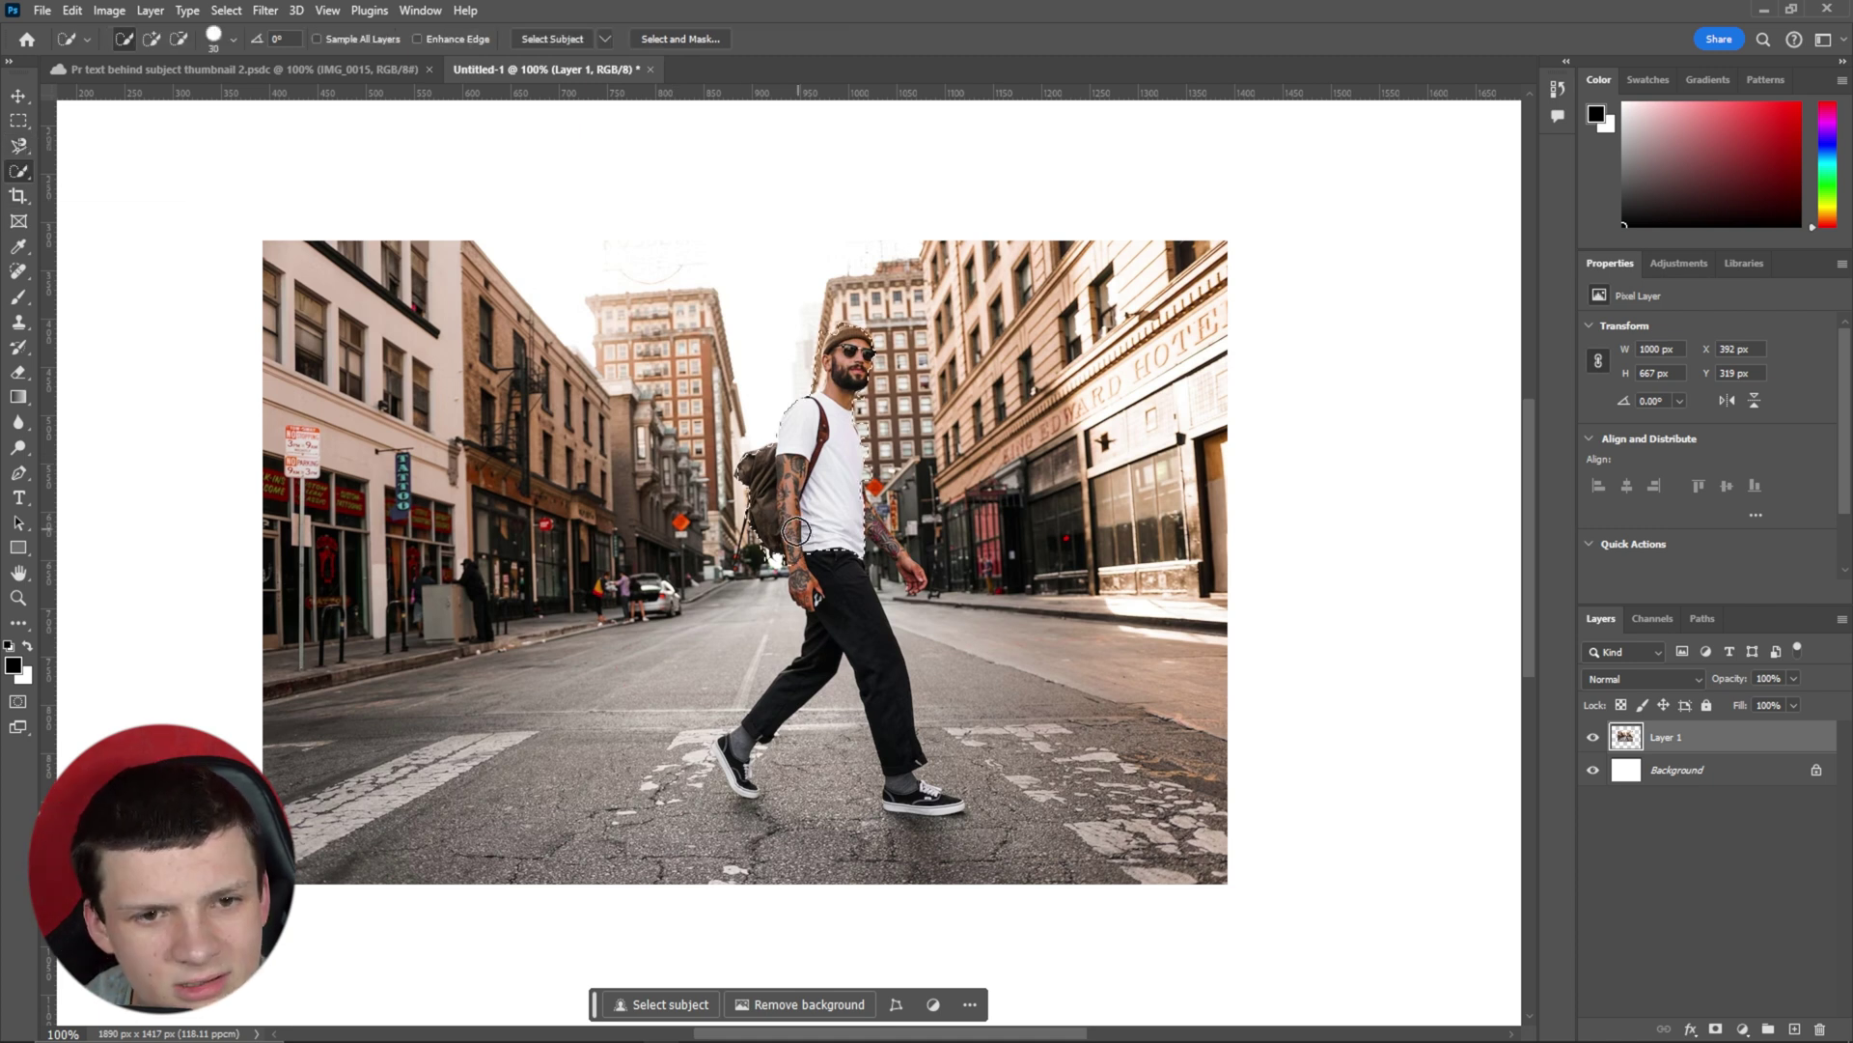
{"action": "left_click_drag", "start_coordinate": [832, 425], "coordinate": [822, 562]}
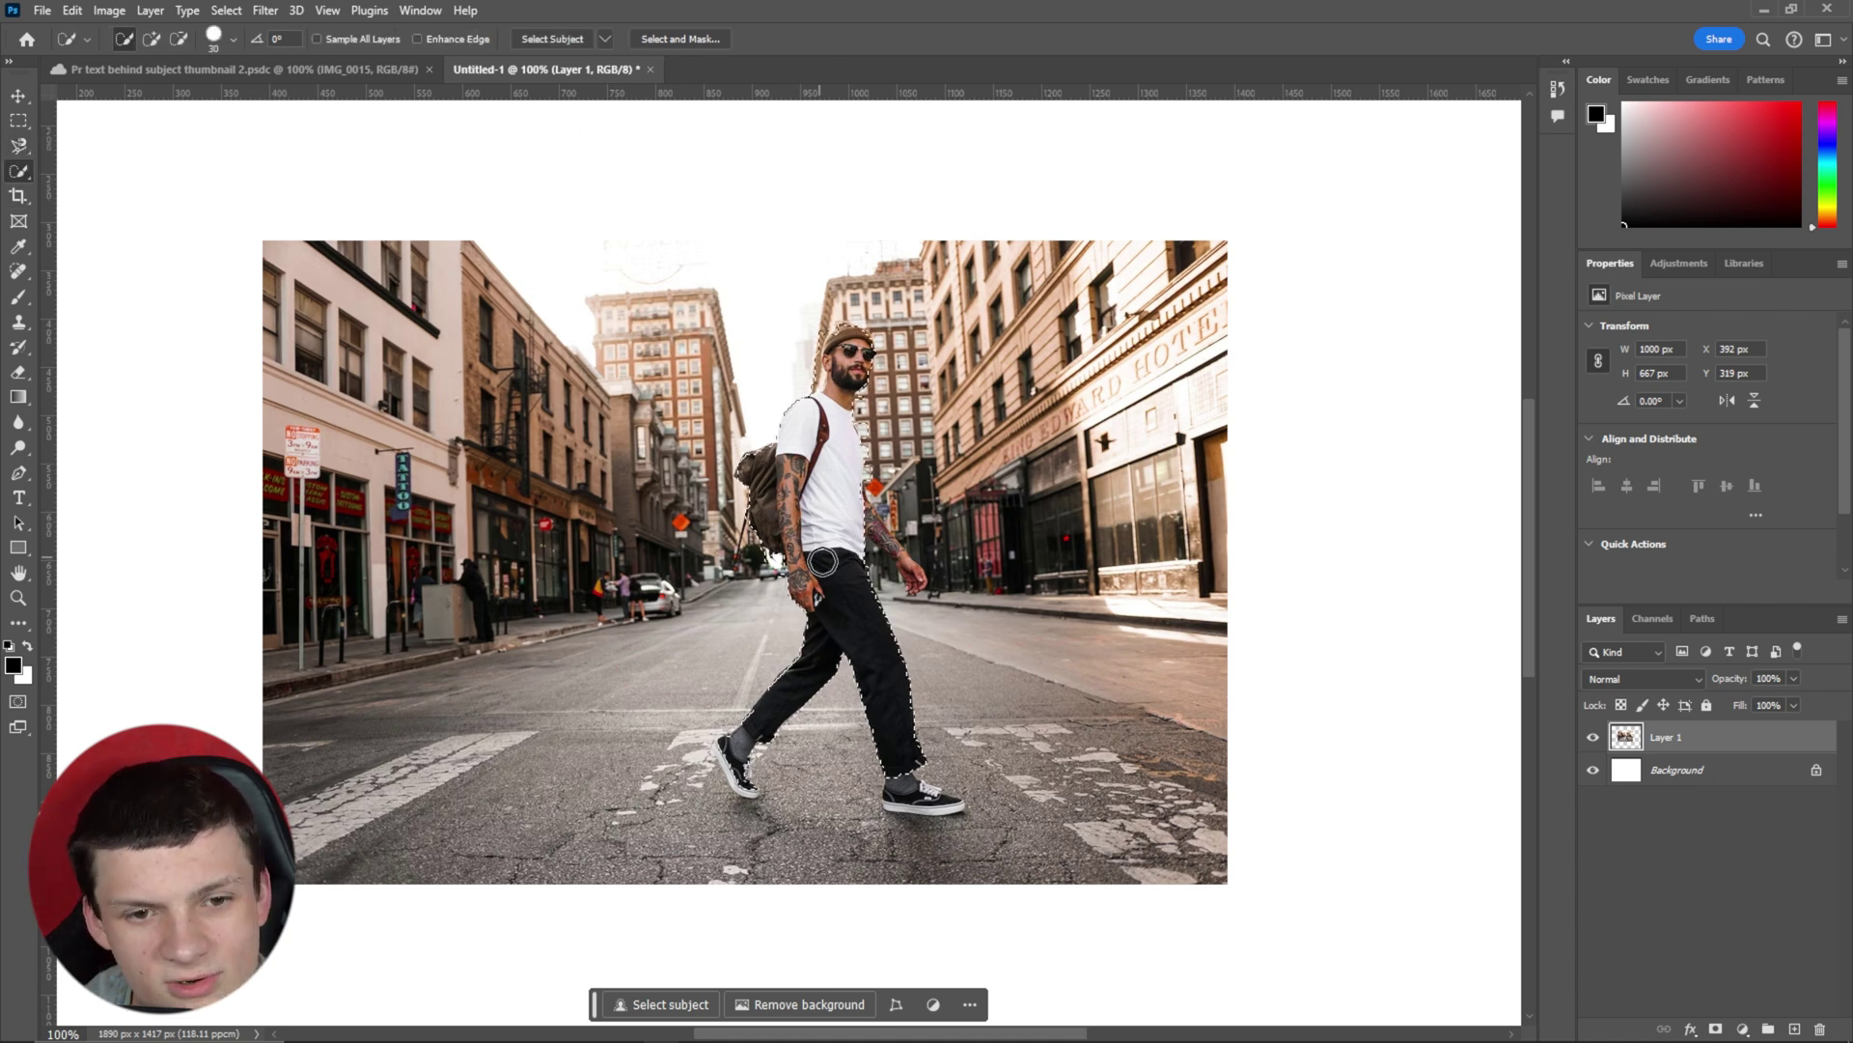
{"action": "left_click_drag", "start_coordinate": [852, 652], "coordinate": [846, 605]}
{"action": "left_click", "coordinate": [906, 783]}
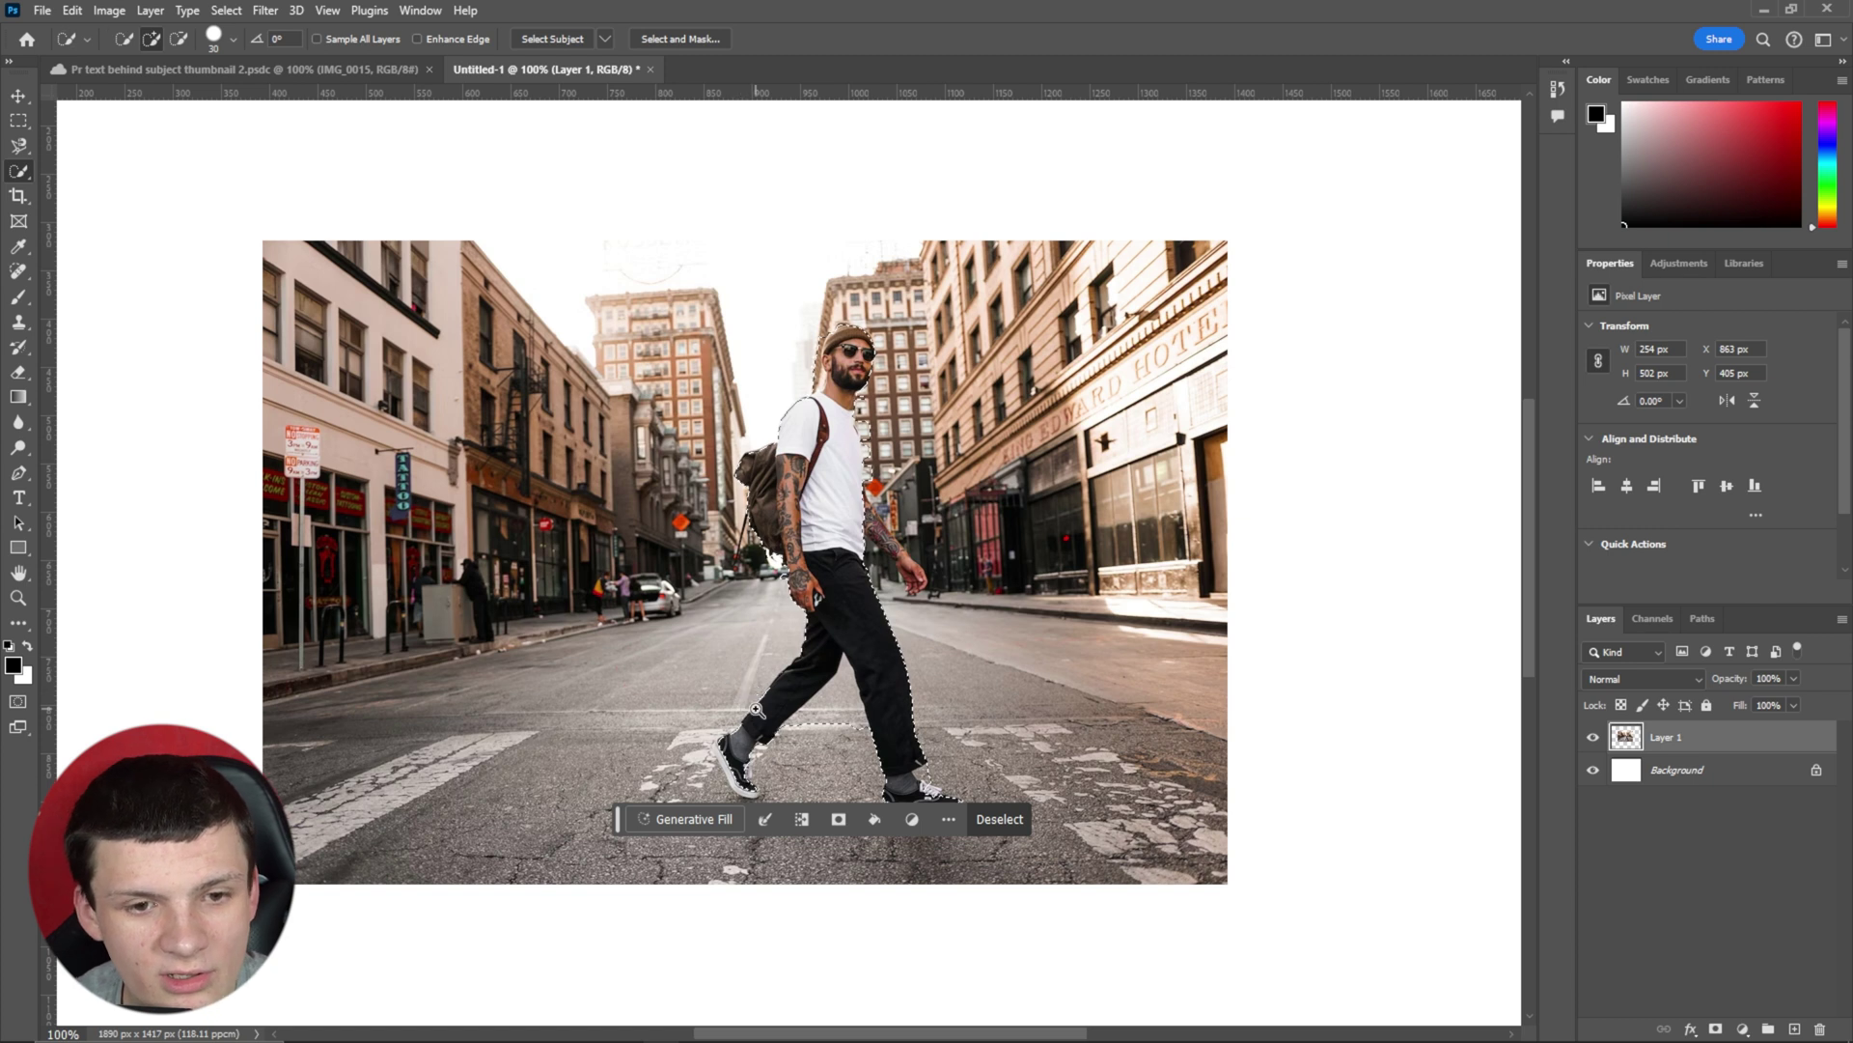
Step: Subtract the road area between the man's legs from the selection with the Quick Selection Tool
{"action": "key", "text": "z"}
{"action": "left_click", "coordinate": [813, 750]}
{"action": "left_click", "coordinate": [812, 750]}
{"action": "left_click", "coordinate": [813, 750]}
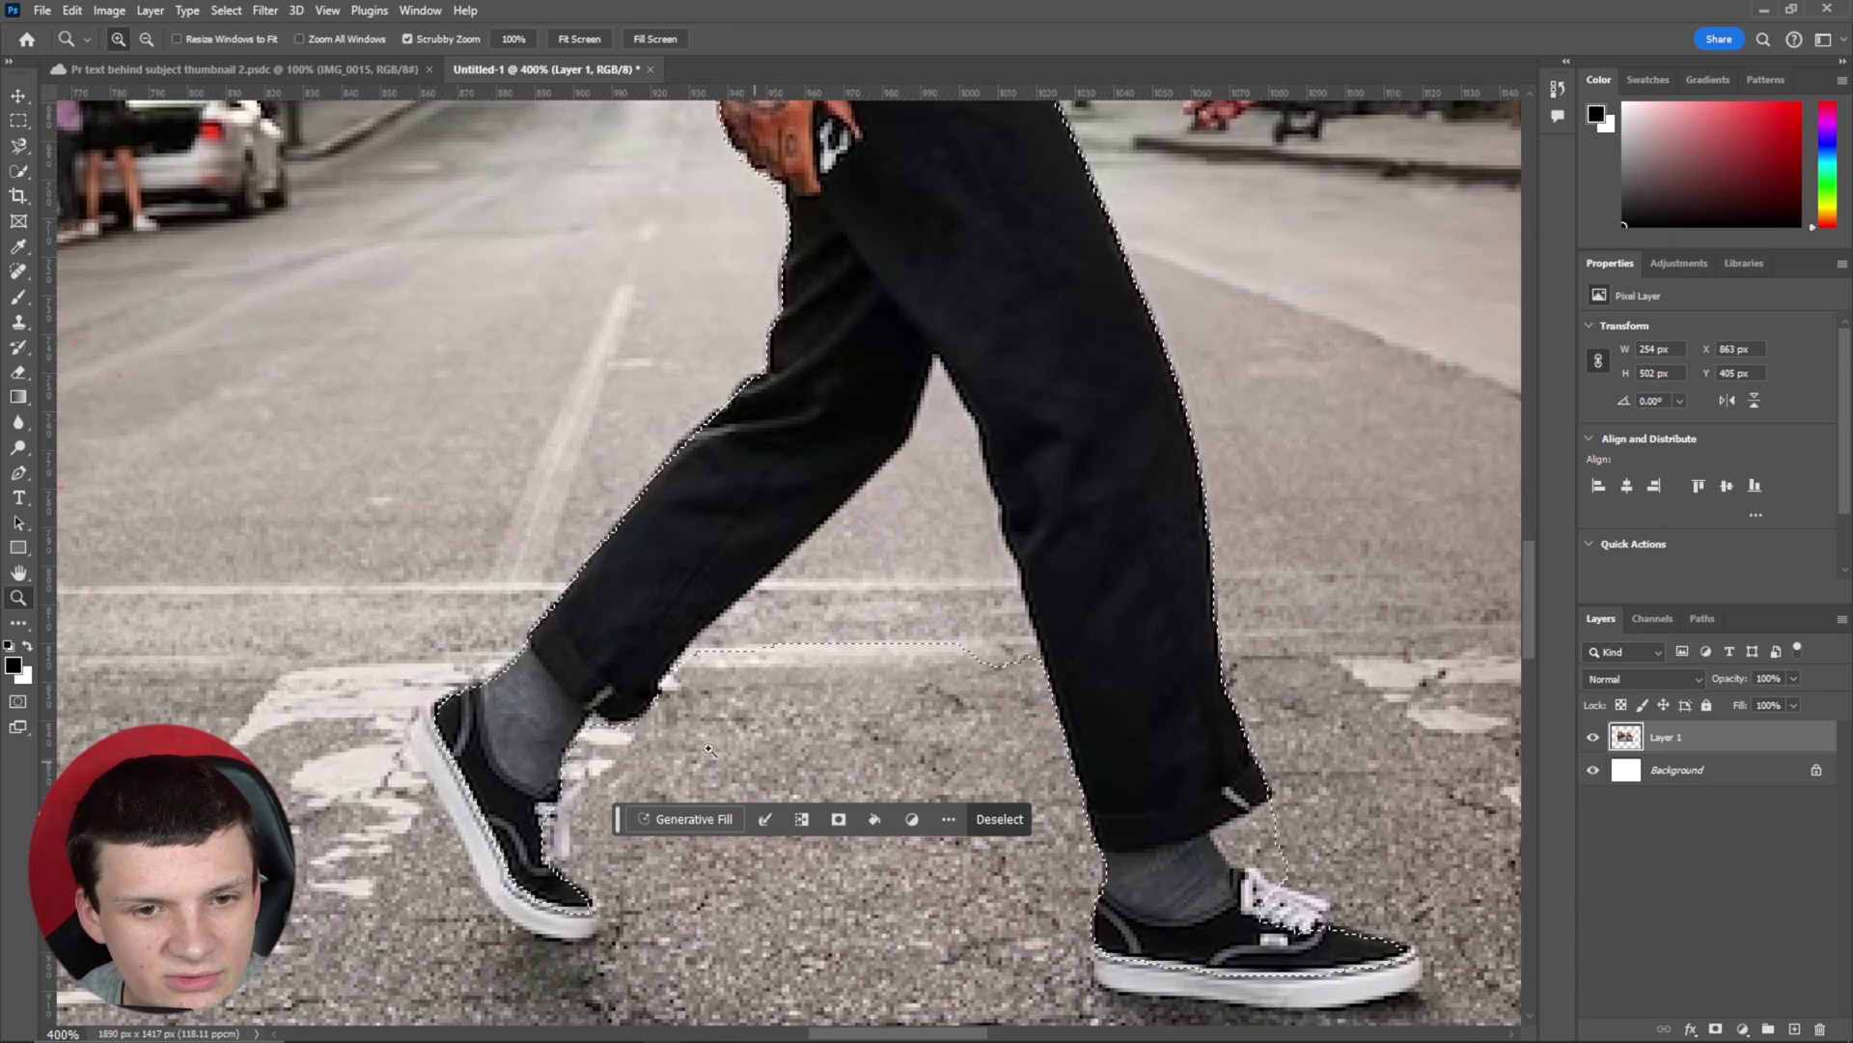
{"action": "left_click", "coordinate": [20, 174]}
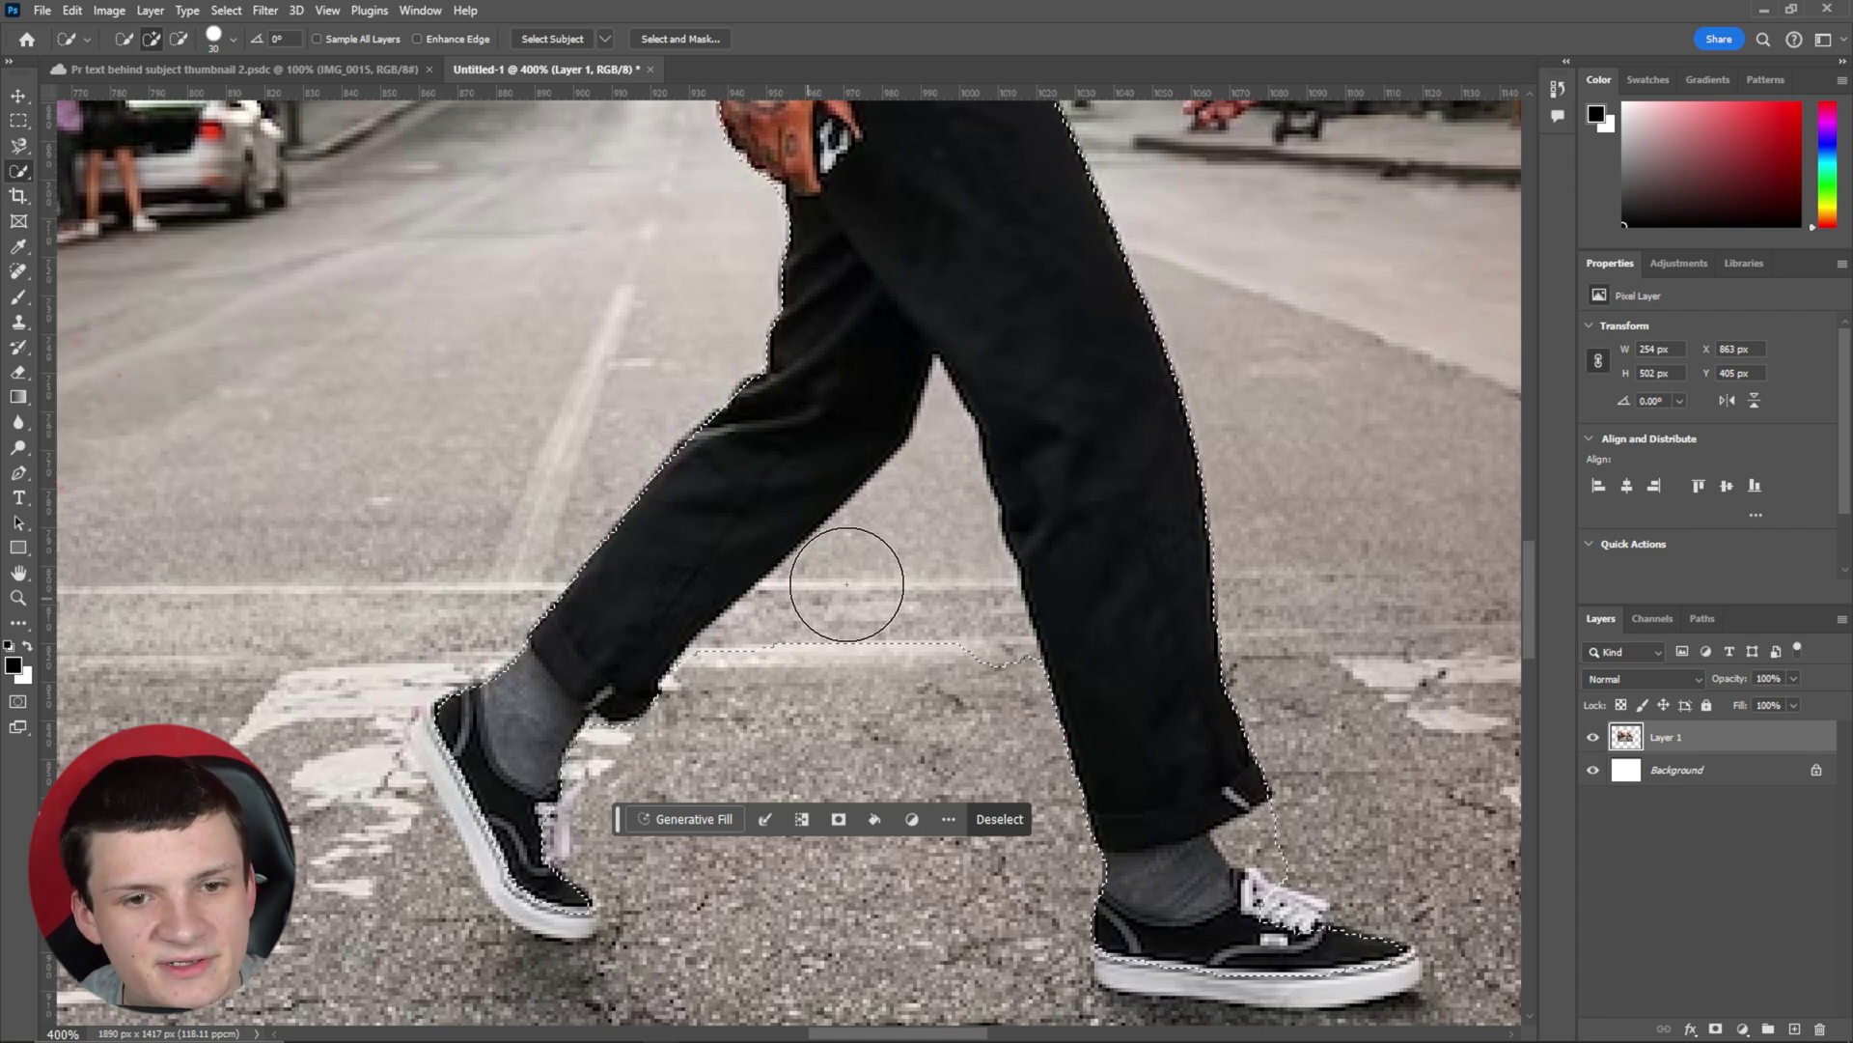
{"action": "key", "text": "alt"}
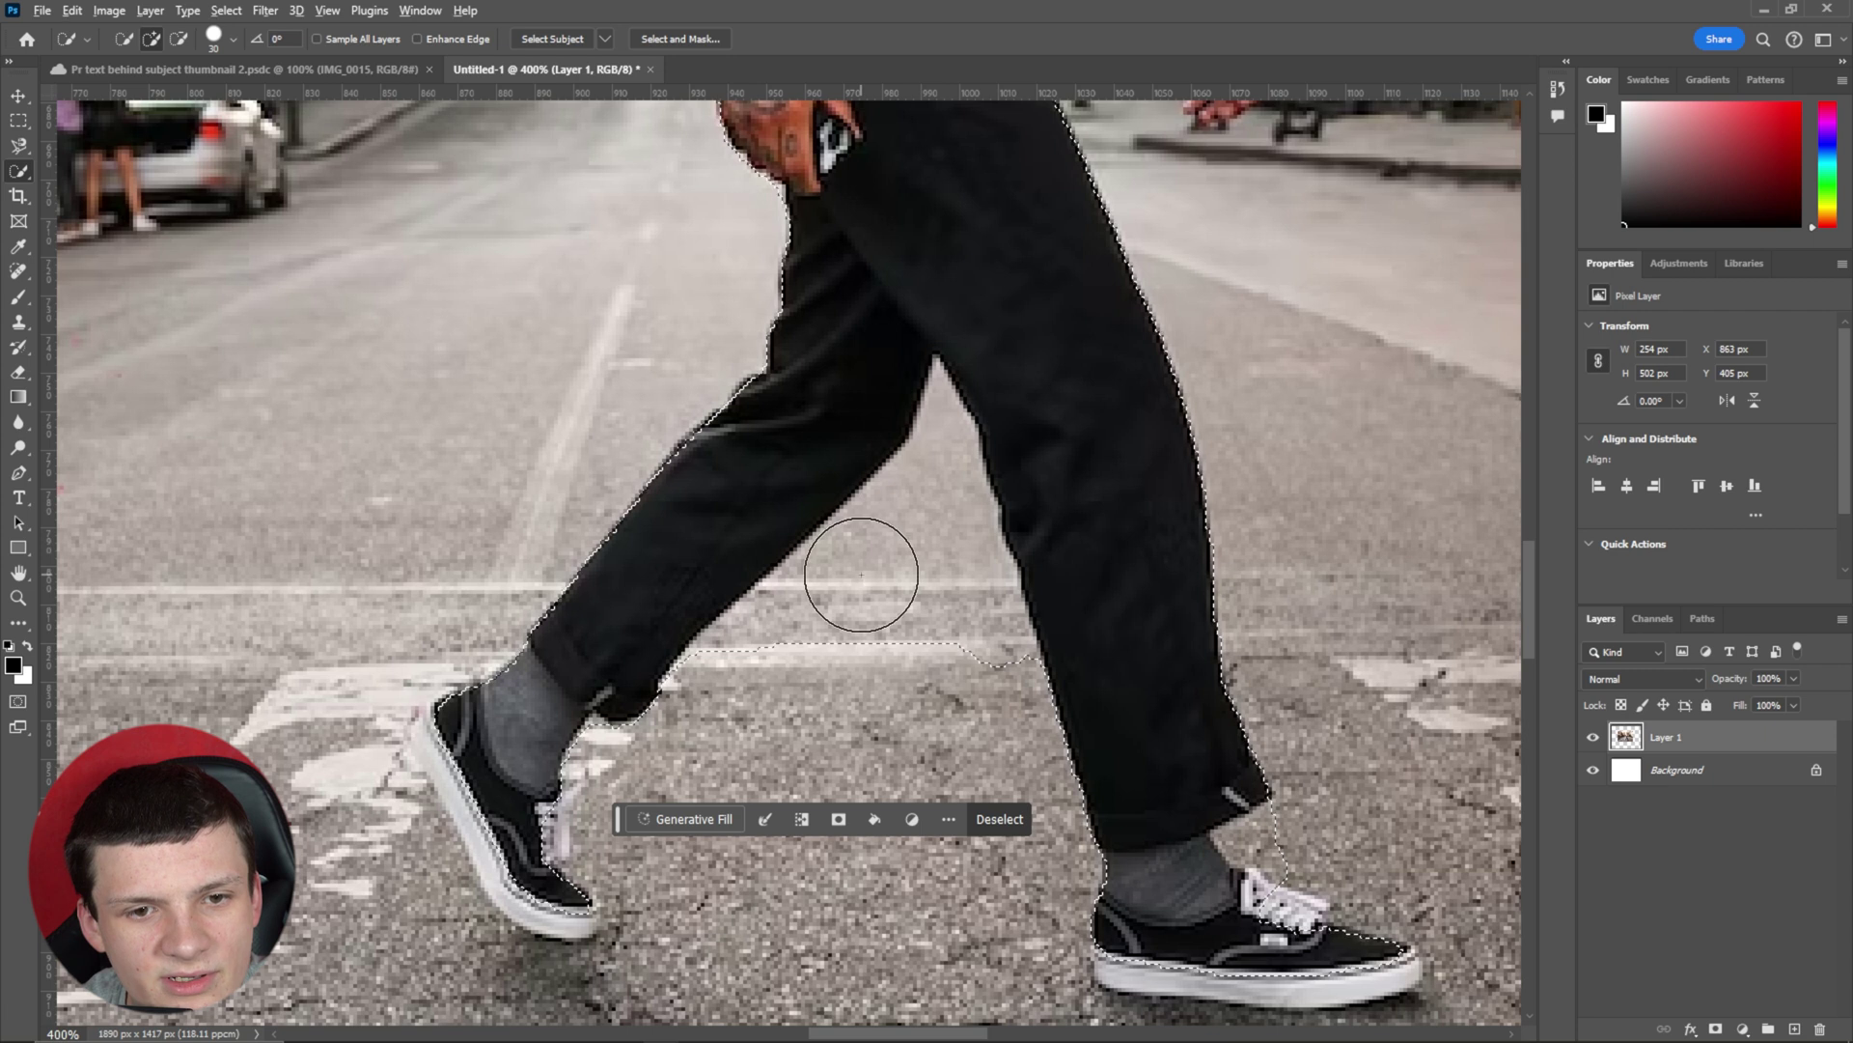
{"action": "left_click_drag", "start_coordinate": [896, 607], "coordinate": [907, 647]}
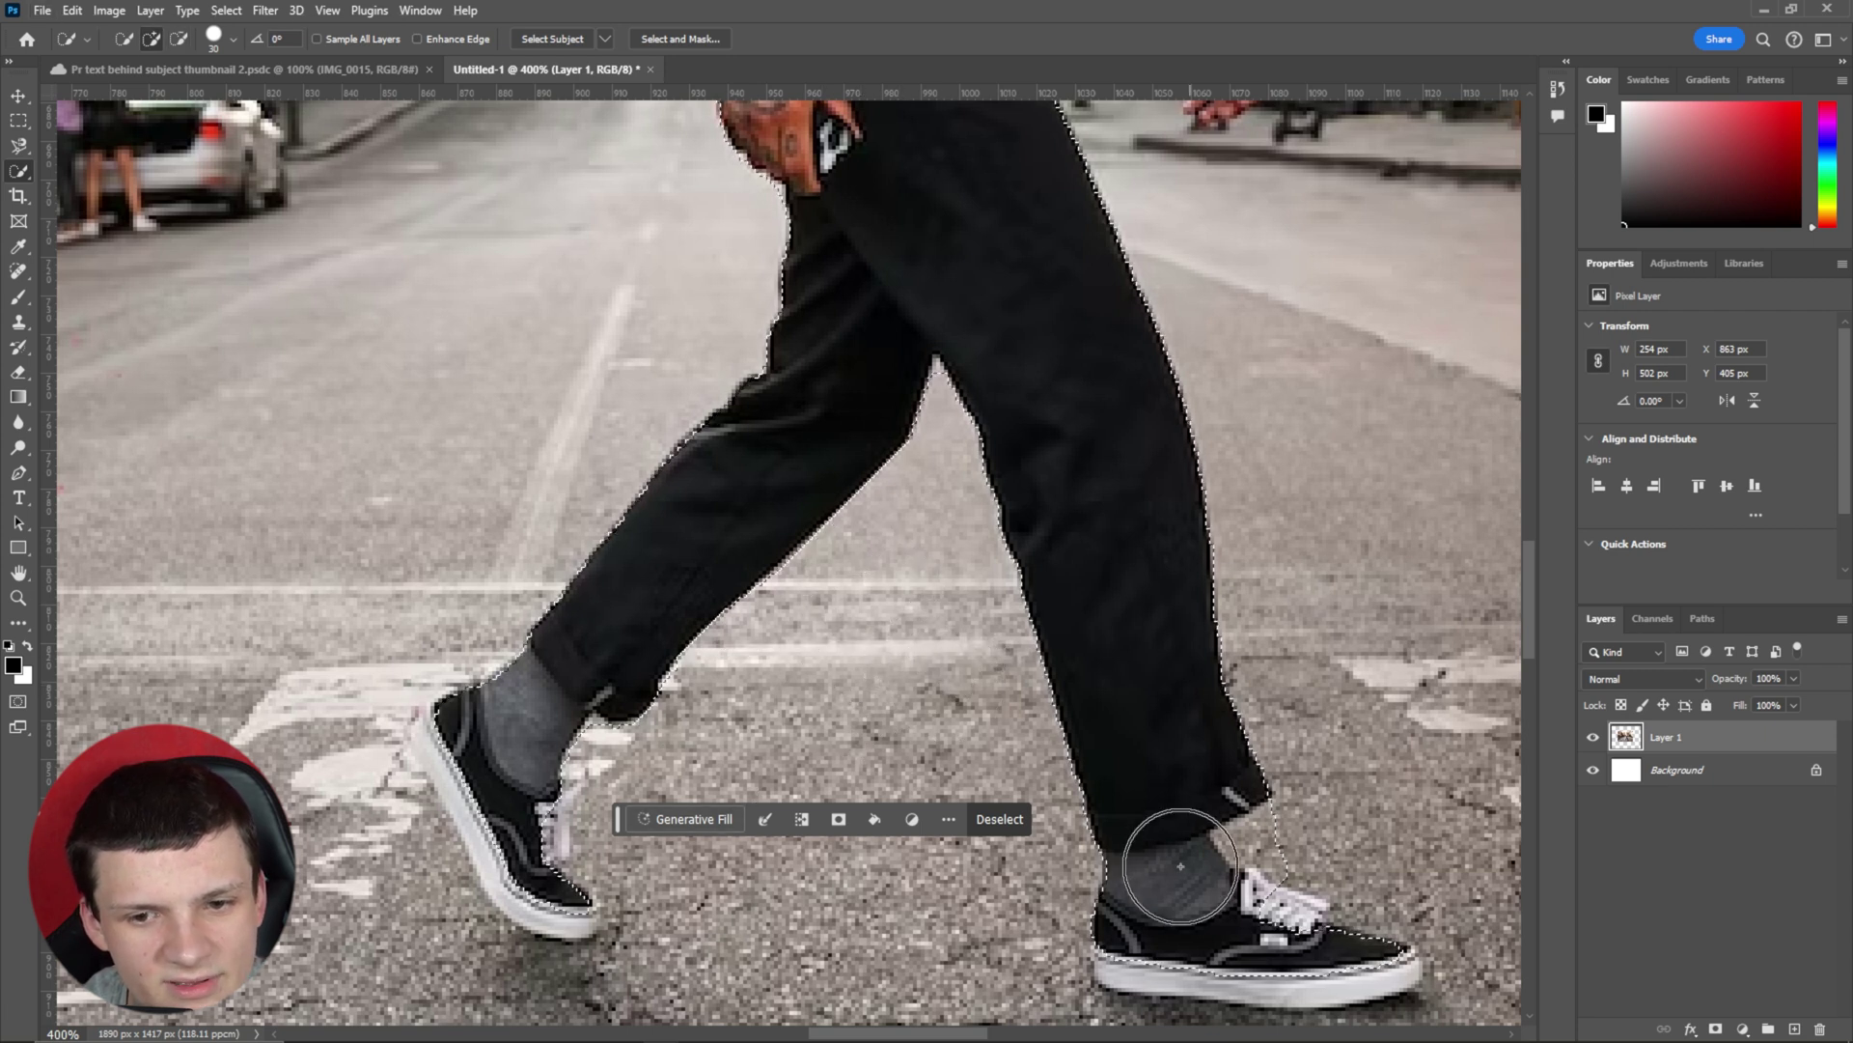
Step: With the selection brush set to 2 px, remove the gap beside the front trouser cuff and add both white shoe soles
{"action": "left_click", "coordinate": [213, 39]}
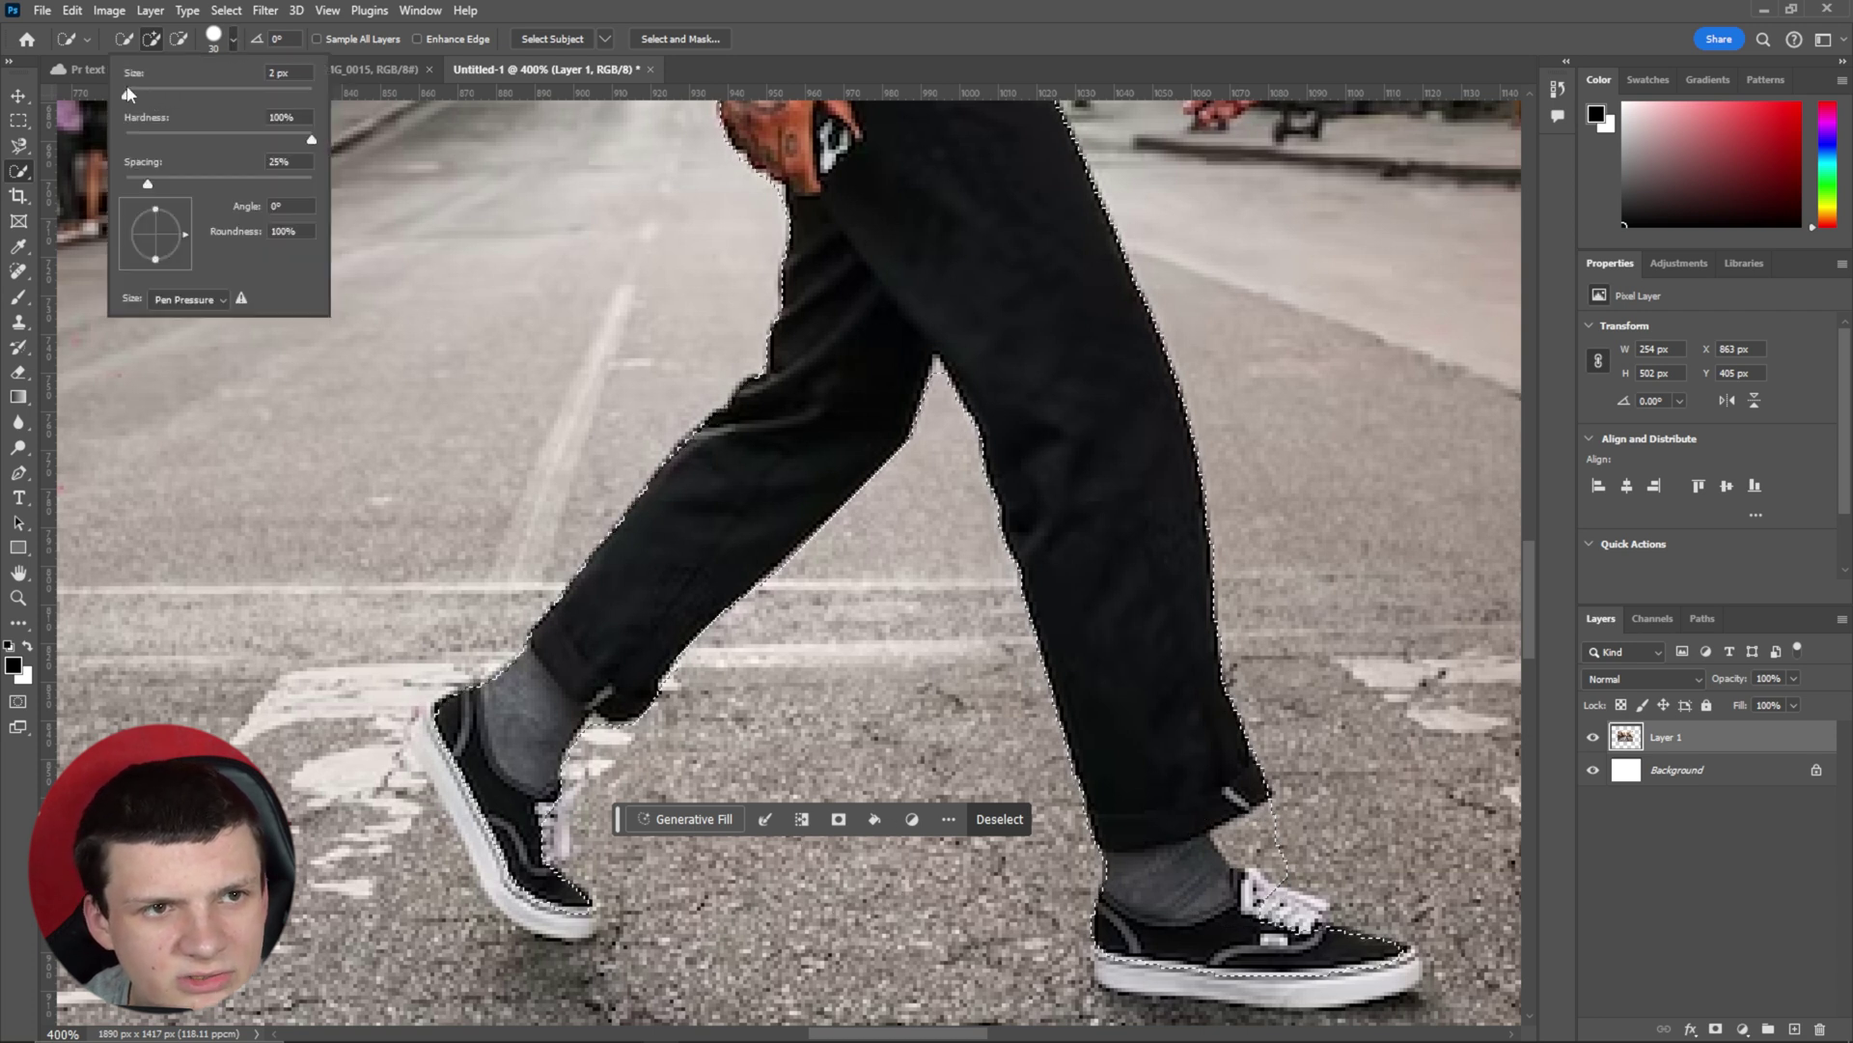
{"action": "left_click", "coordinate": [1255, 828], "text": "alt"}
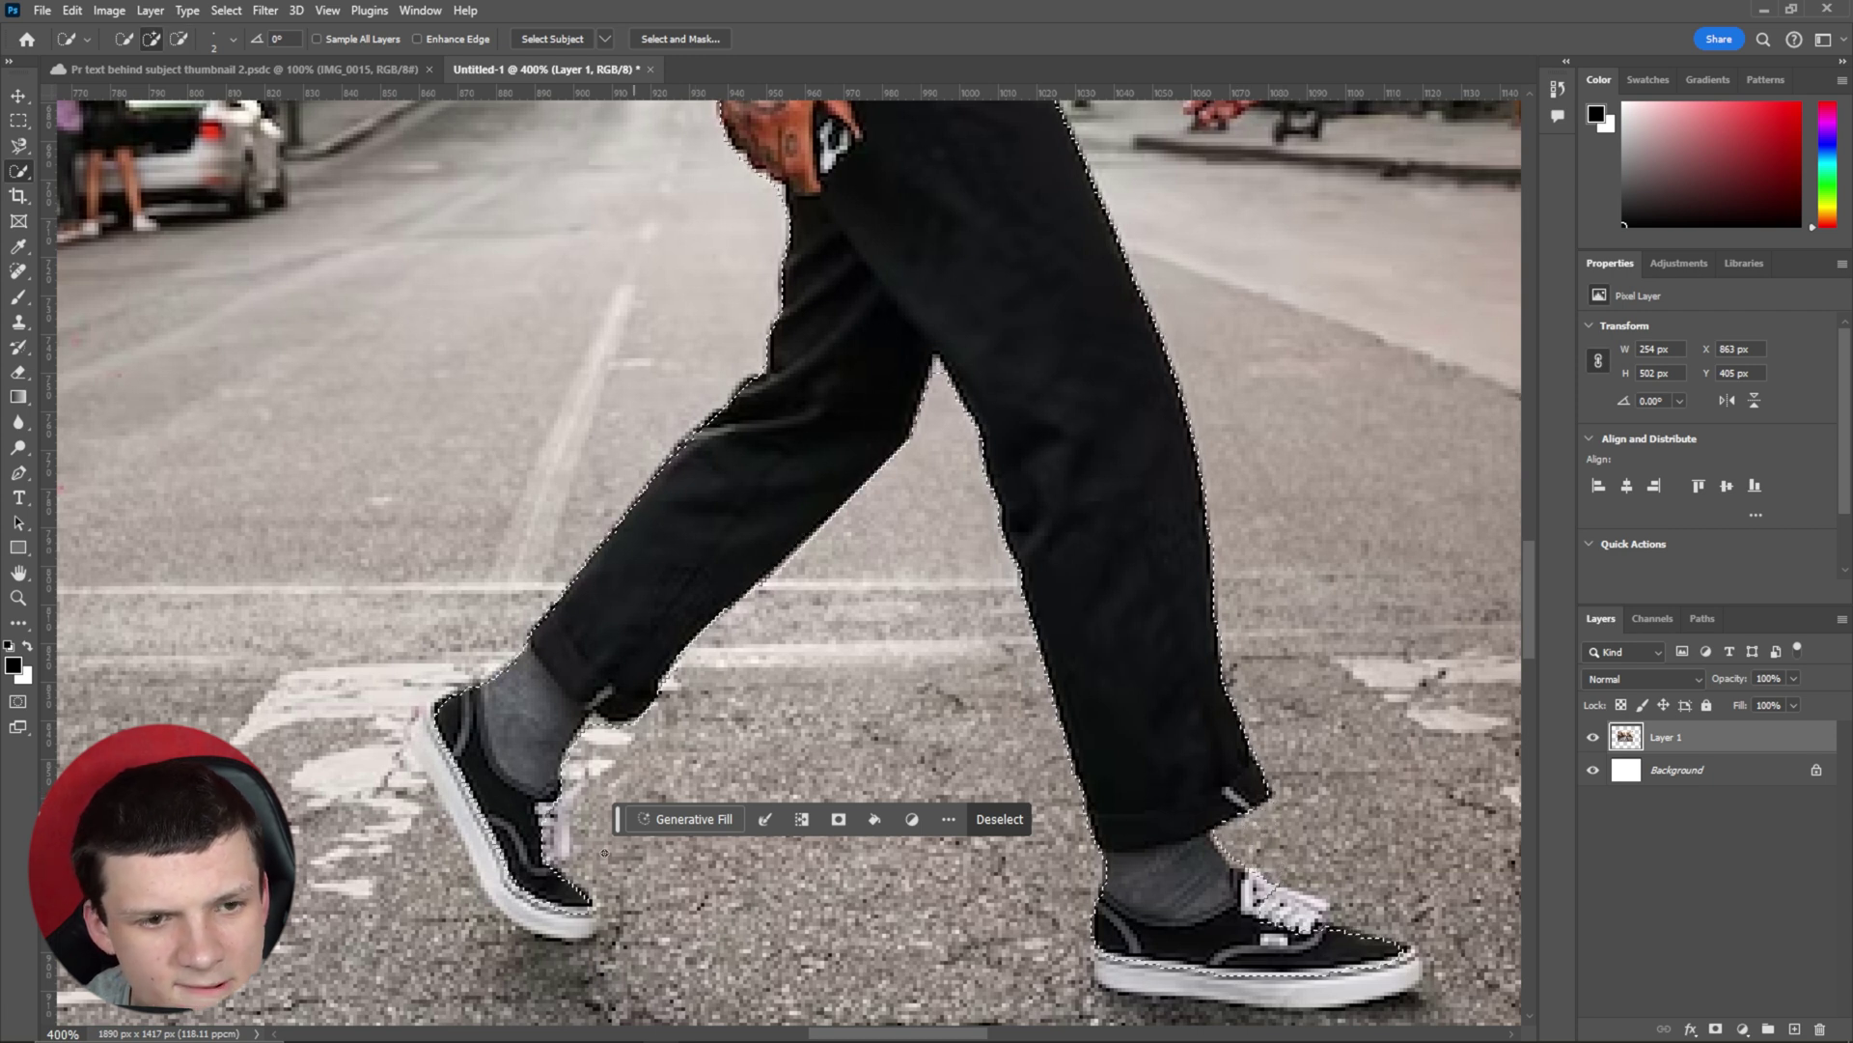
{"action": "key", "text": "space"}
{"action": "left_click_drag", "start_coordinate": [863, 545], "coordinate": [918, 533]}
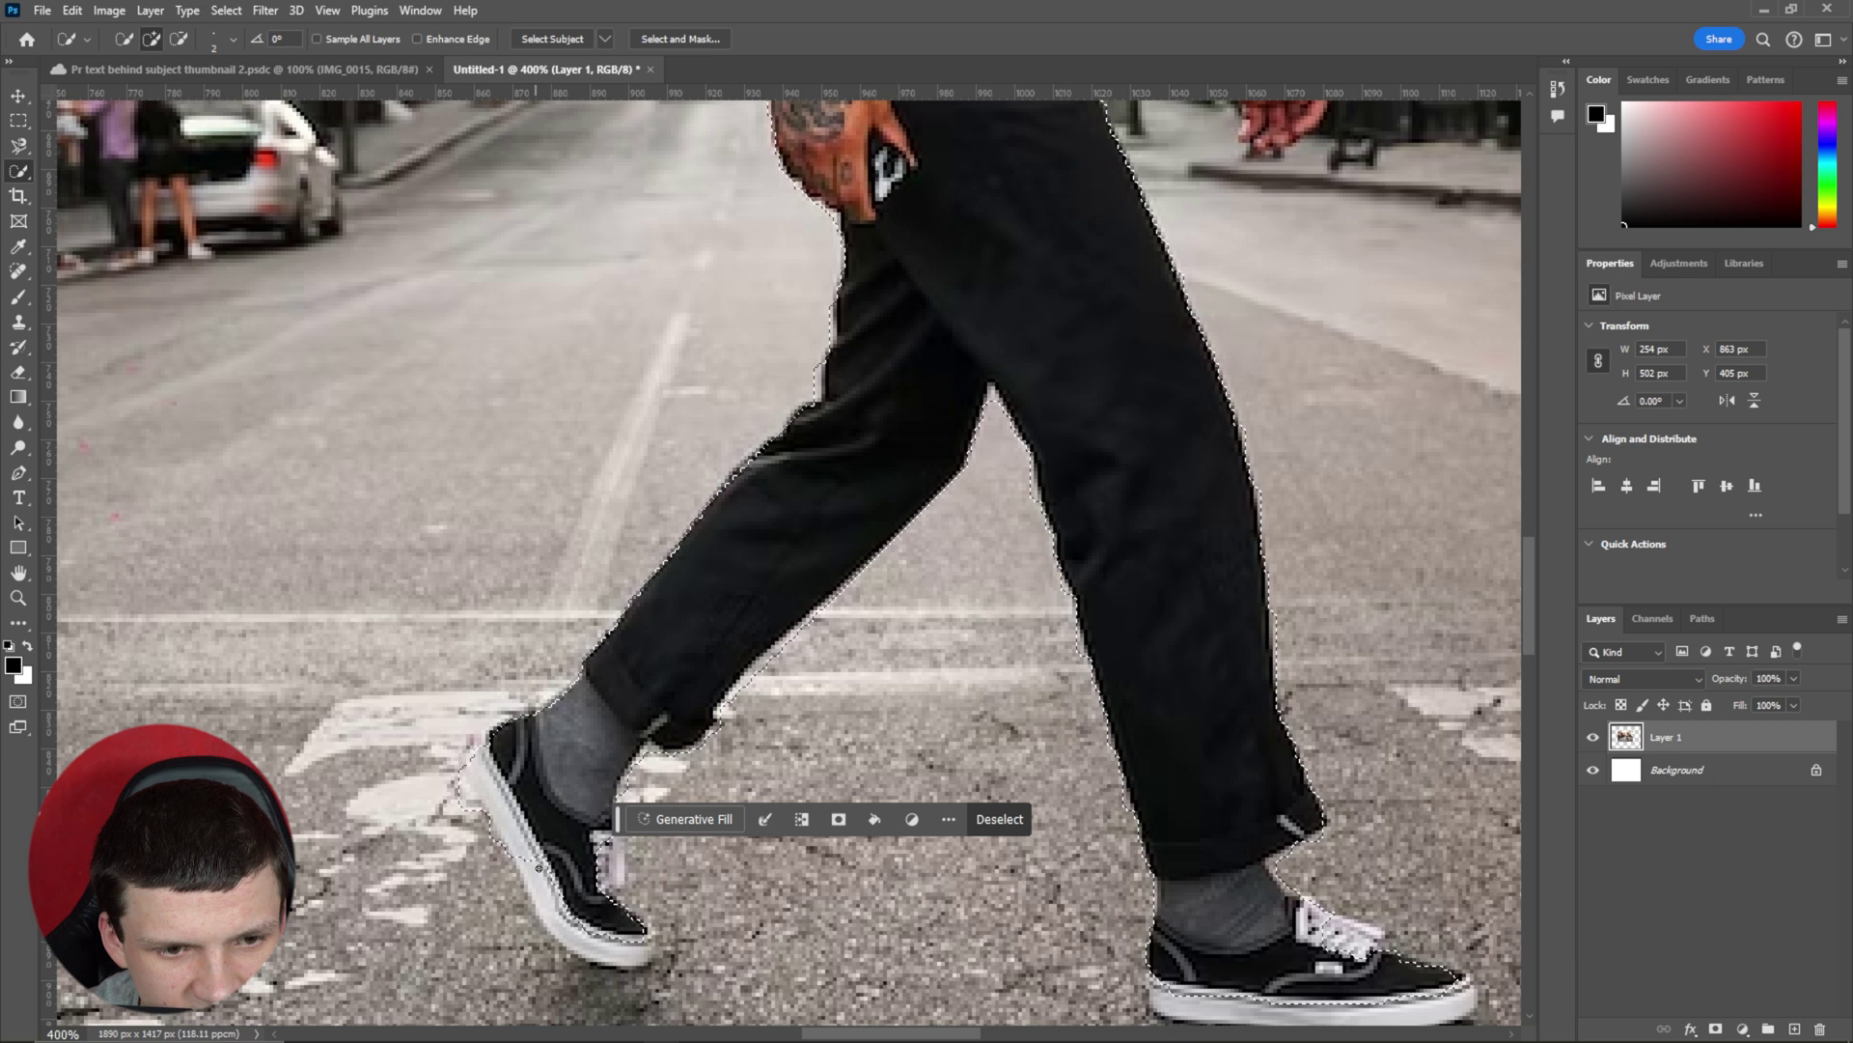
{"action": "left_click_drag", "start_coordinate": [618, 941], "coordinate": [609, 934]}
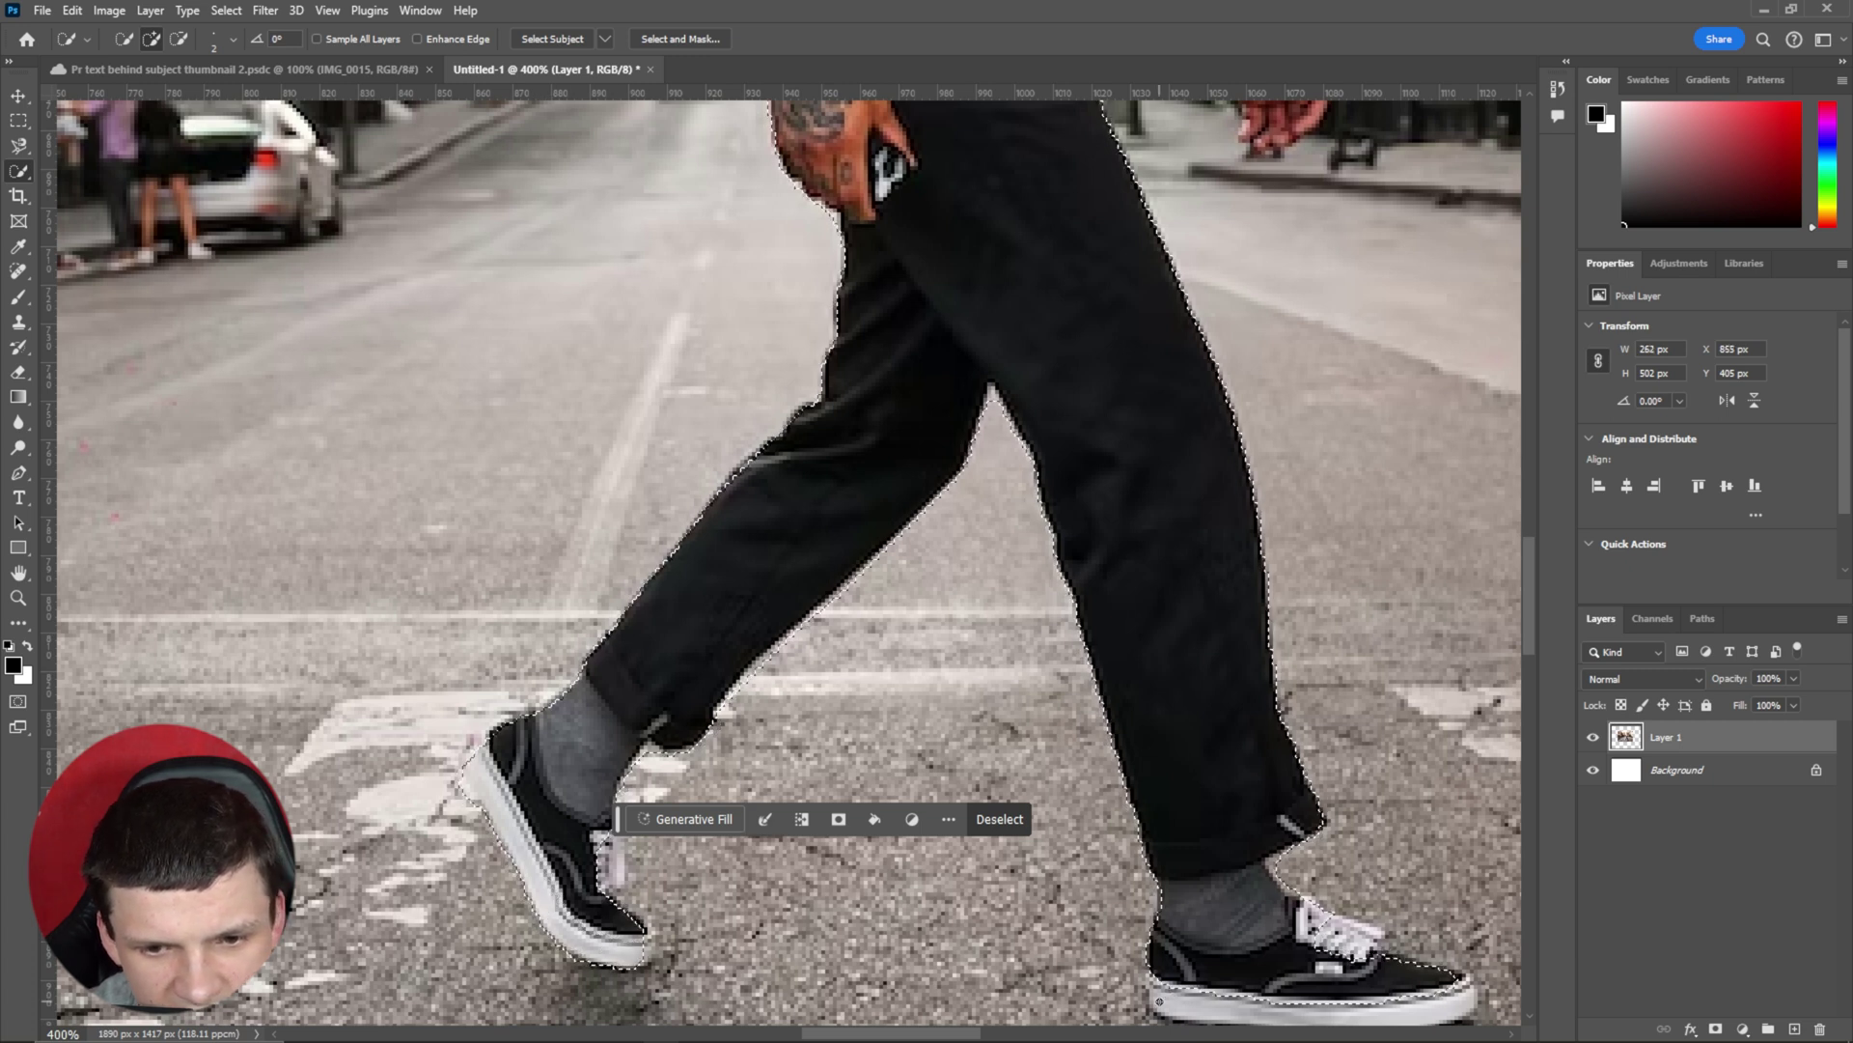
{"action": "left_click", "coordinate": [1232, 1014]}
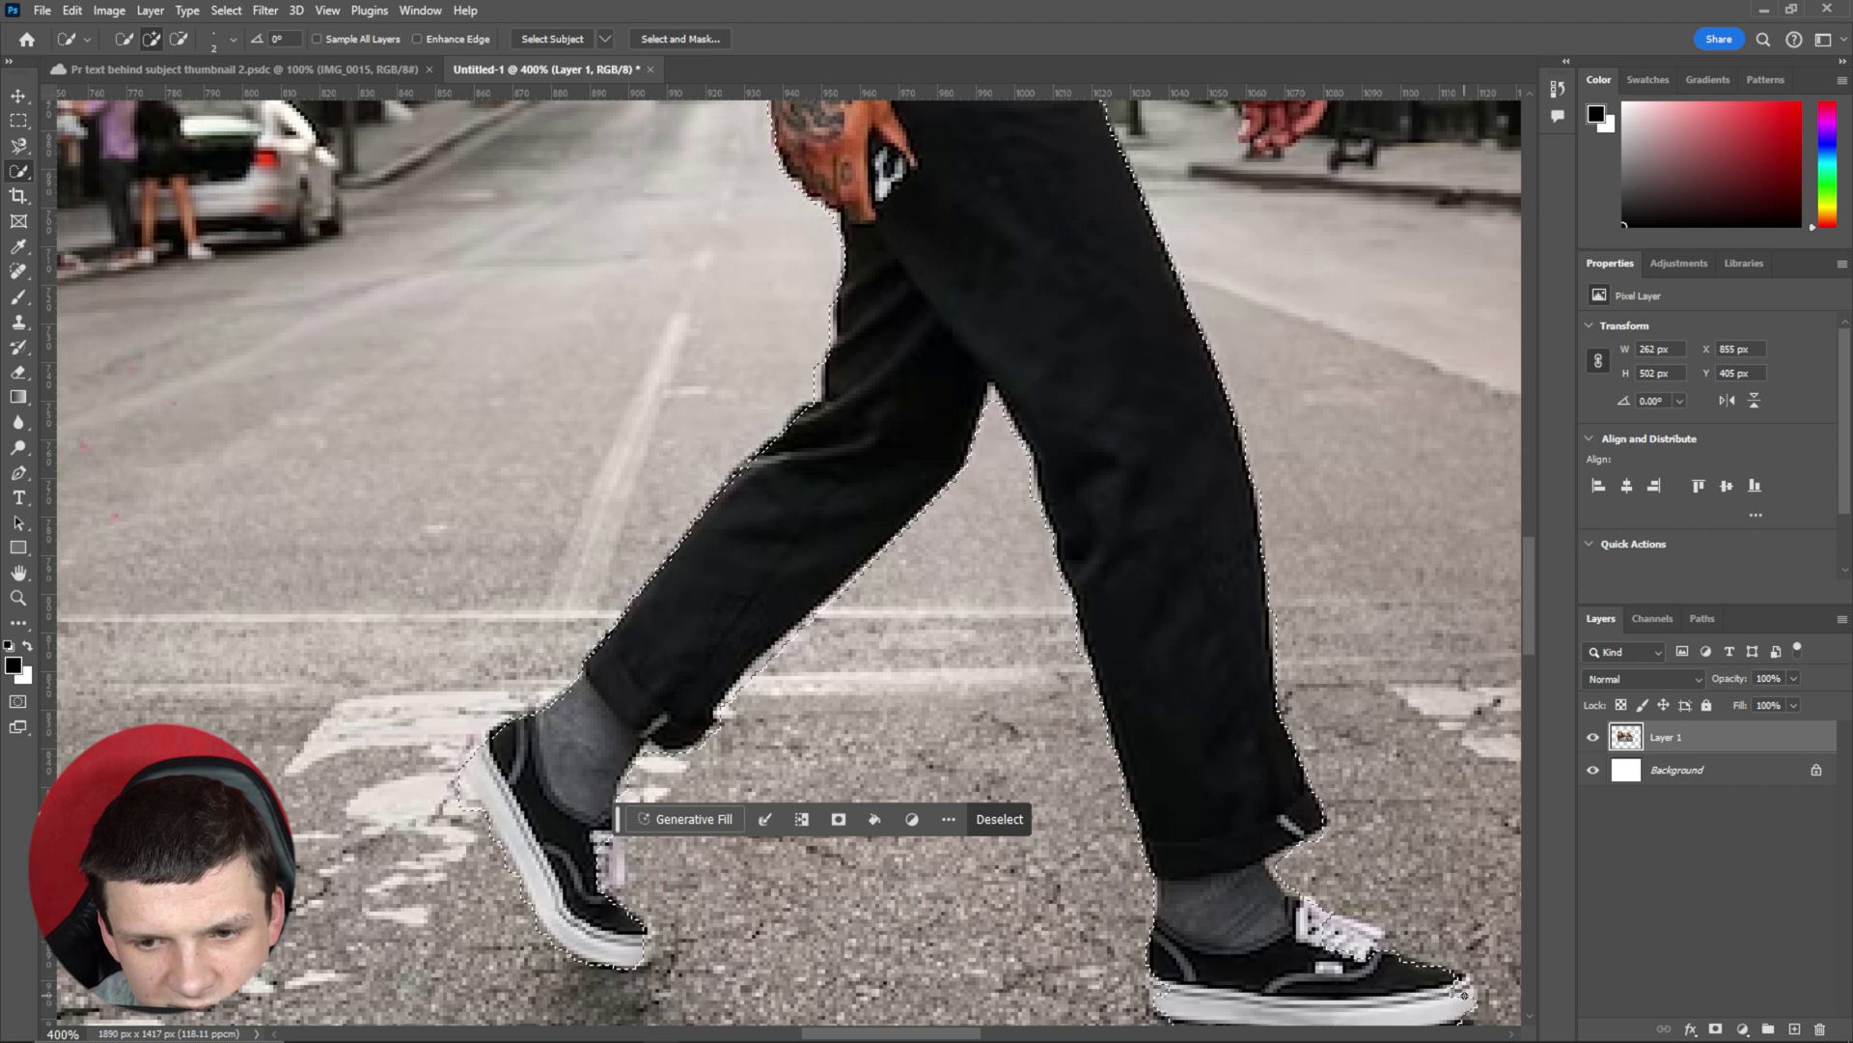
{"action": "left_click", "coordinate": [1259, 1010]}
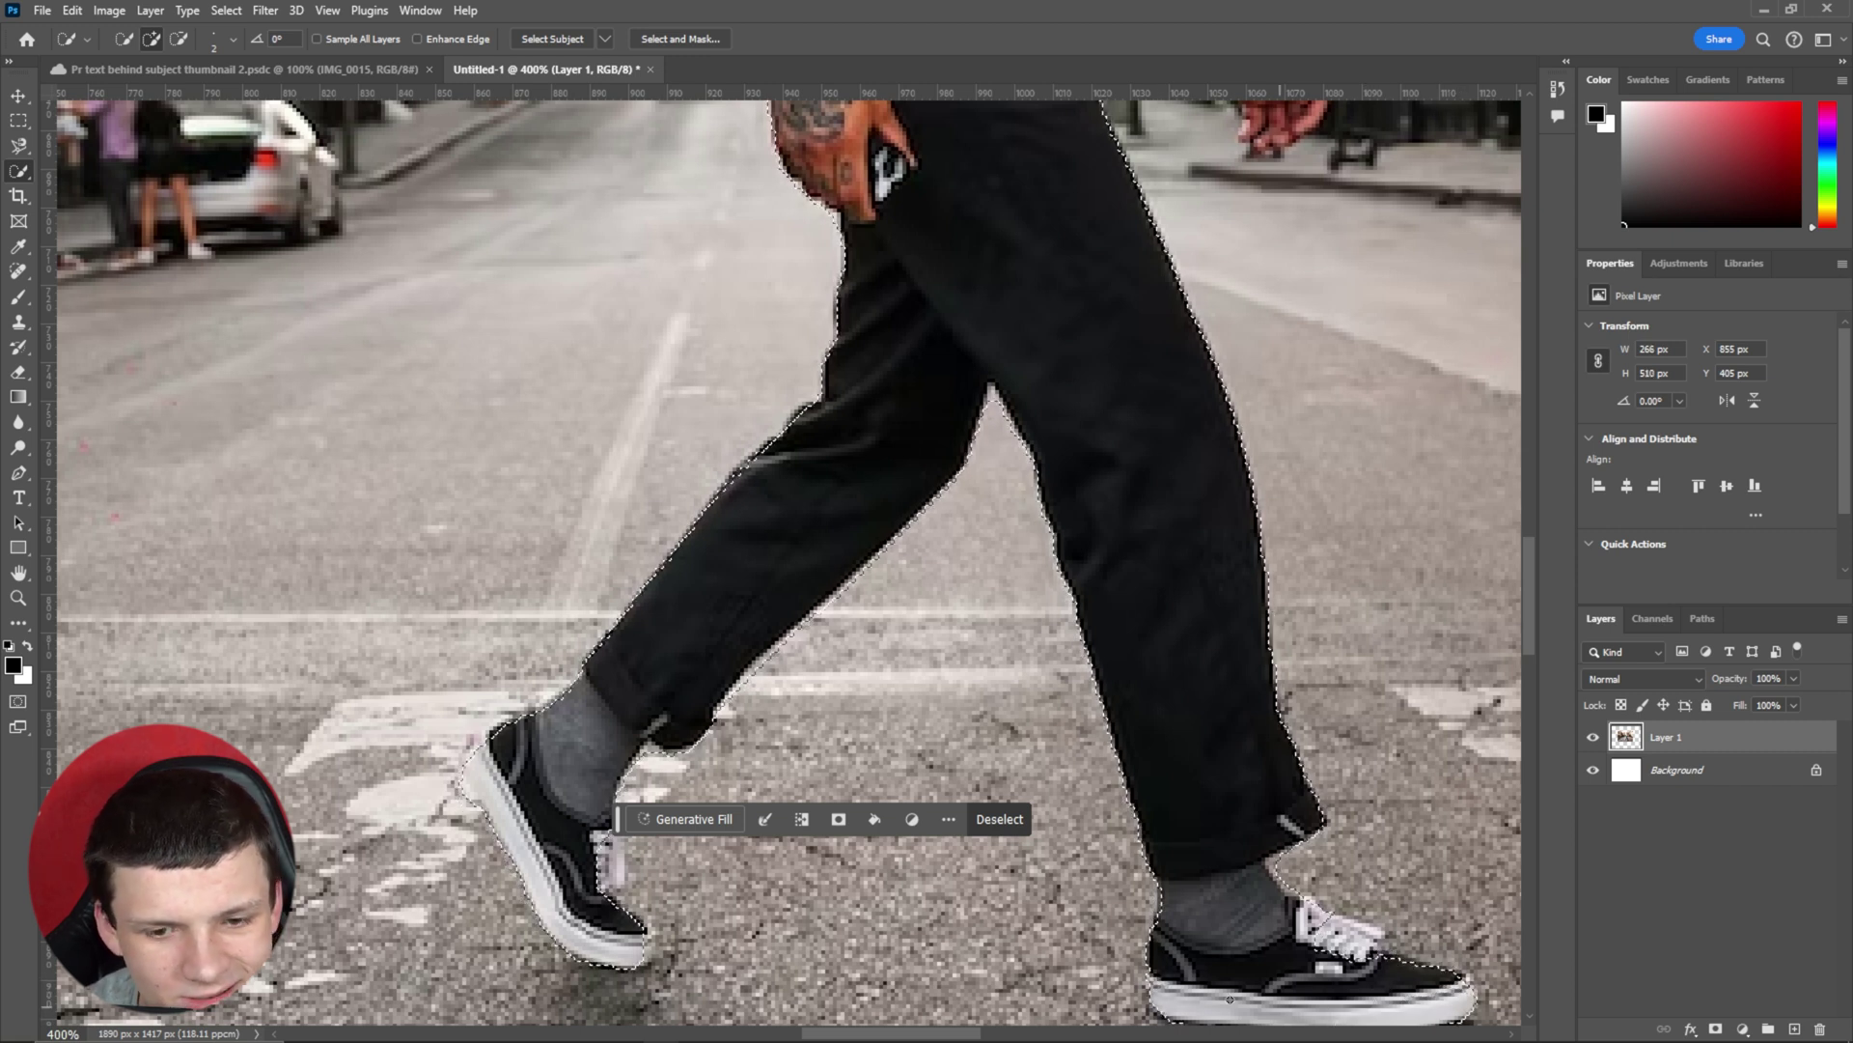
Step: Add the man's tattooed front forearm and hand to the selection with the Quick Selection Tool
{"action": "key", "text": "space"}
{"action": "left_click_drag", "start_coordinate": [1229, 999], "coordinate": [1187, 934]}
{"action": "left_click_drag", "start_coordinate": [1079, 574], "coordinate": [1084, 802]}
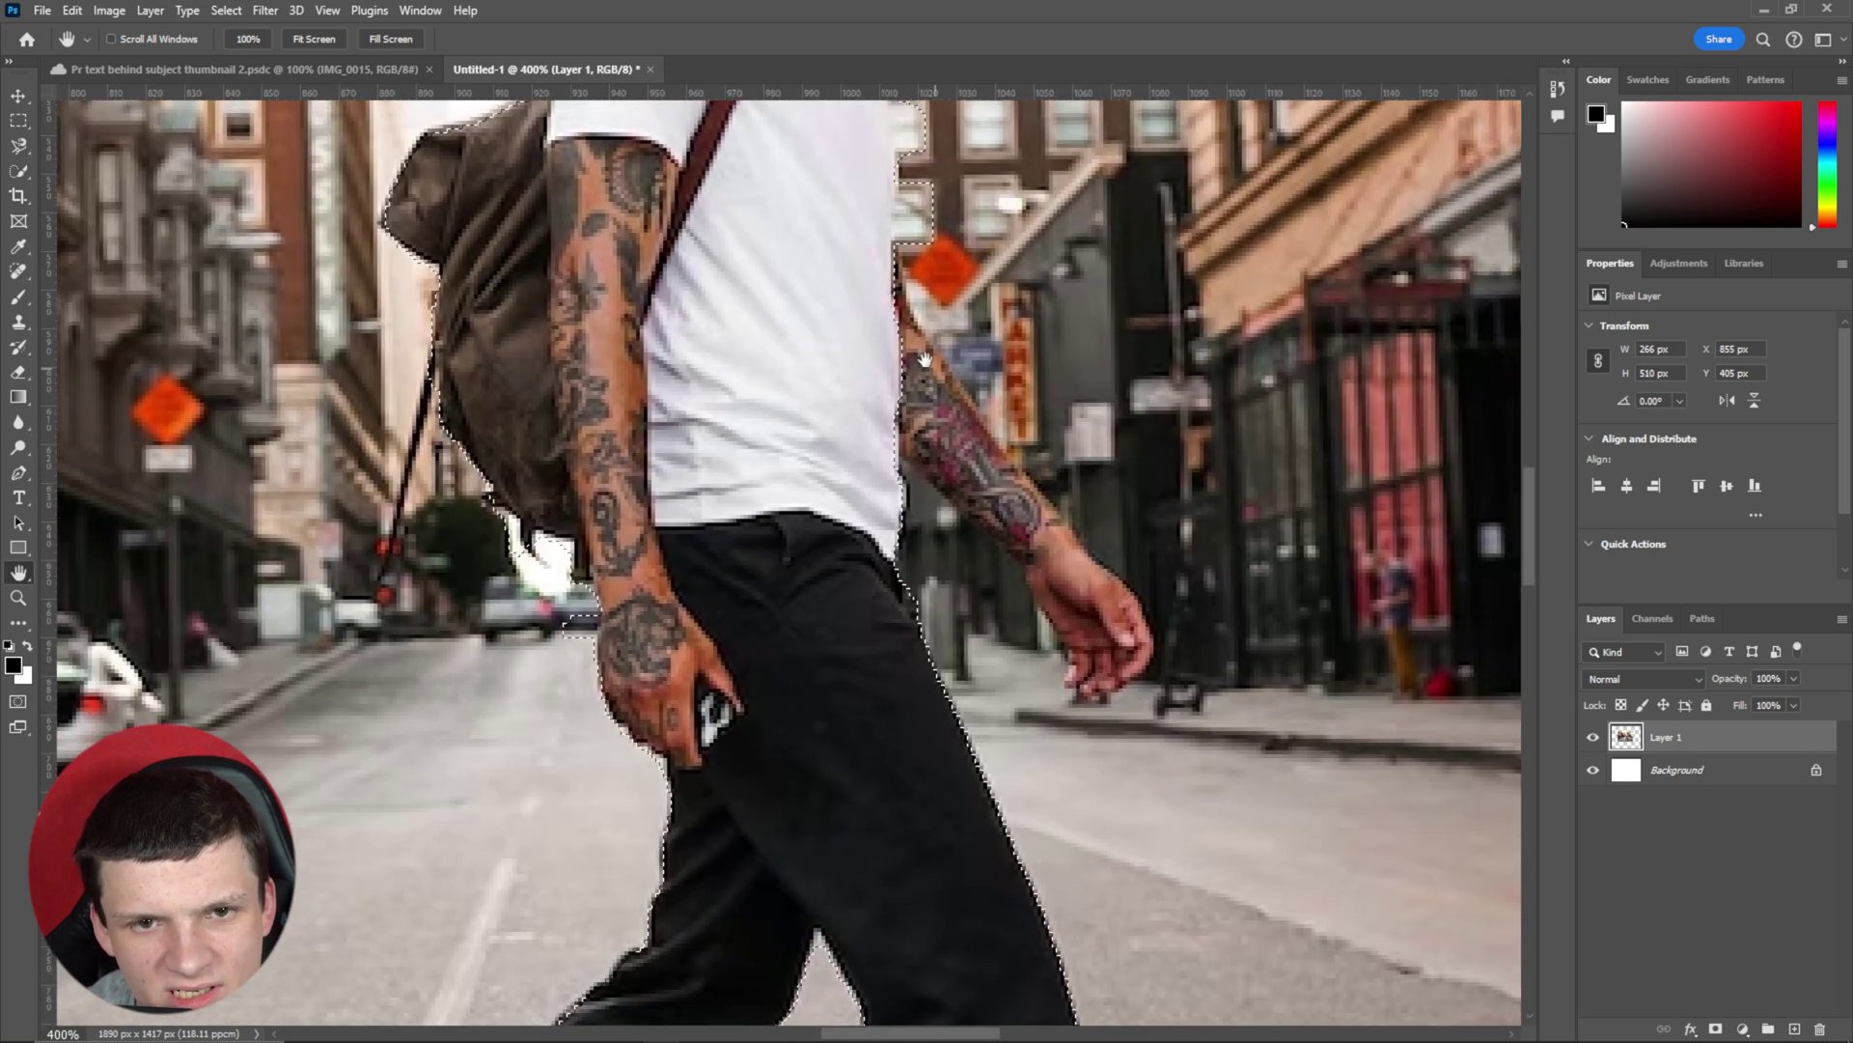
{"action": "mouse_move", "coordinate": [924, 359]}
{"action": "left_mouse_down"}
{"action": "mouse_move", "coordinate": [898, 347]}
{"action": "mouse_move", "coordinate": [915, 415]}
{"action": "left_mouse_up"}
{"action": "left_click", "coordinate": [19, 171]}
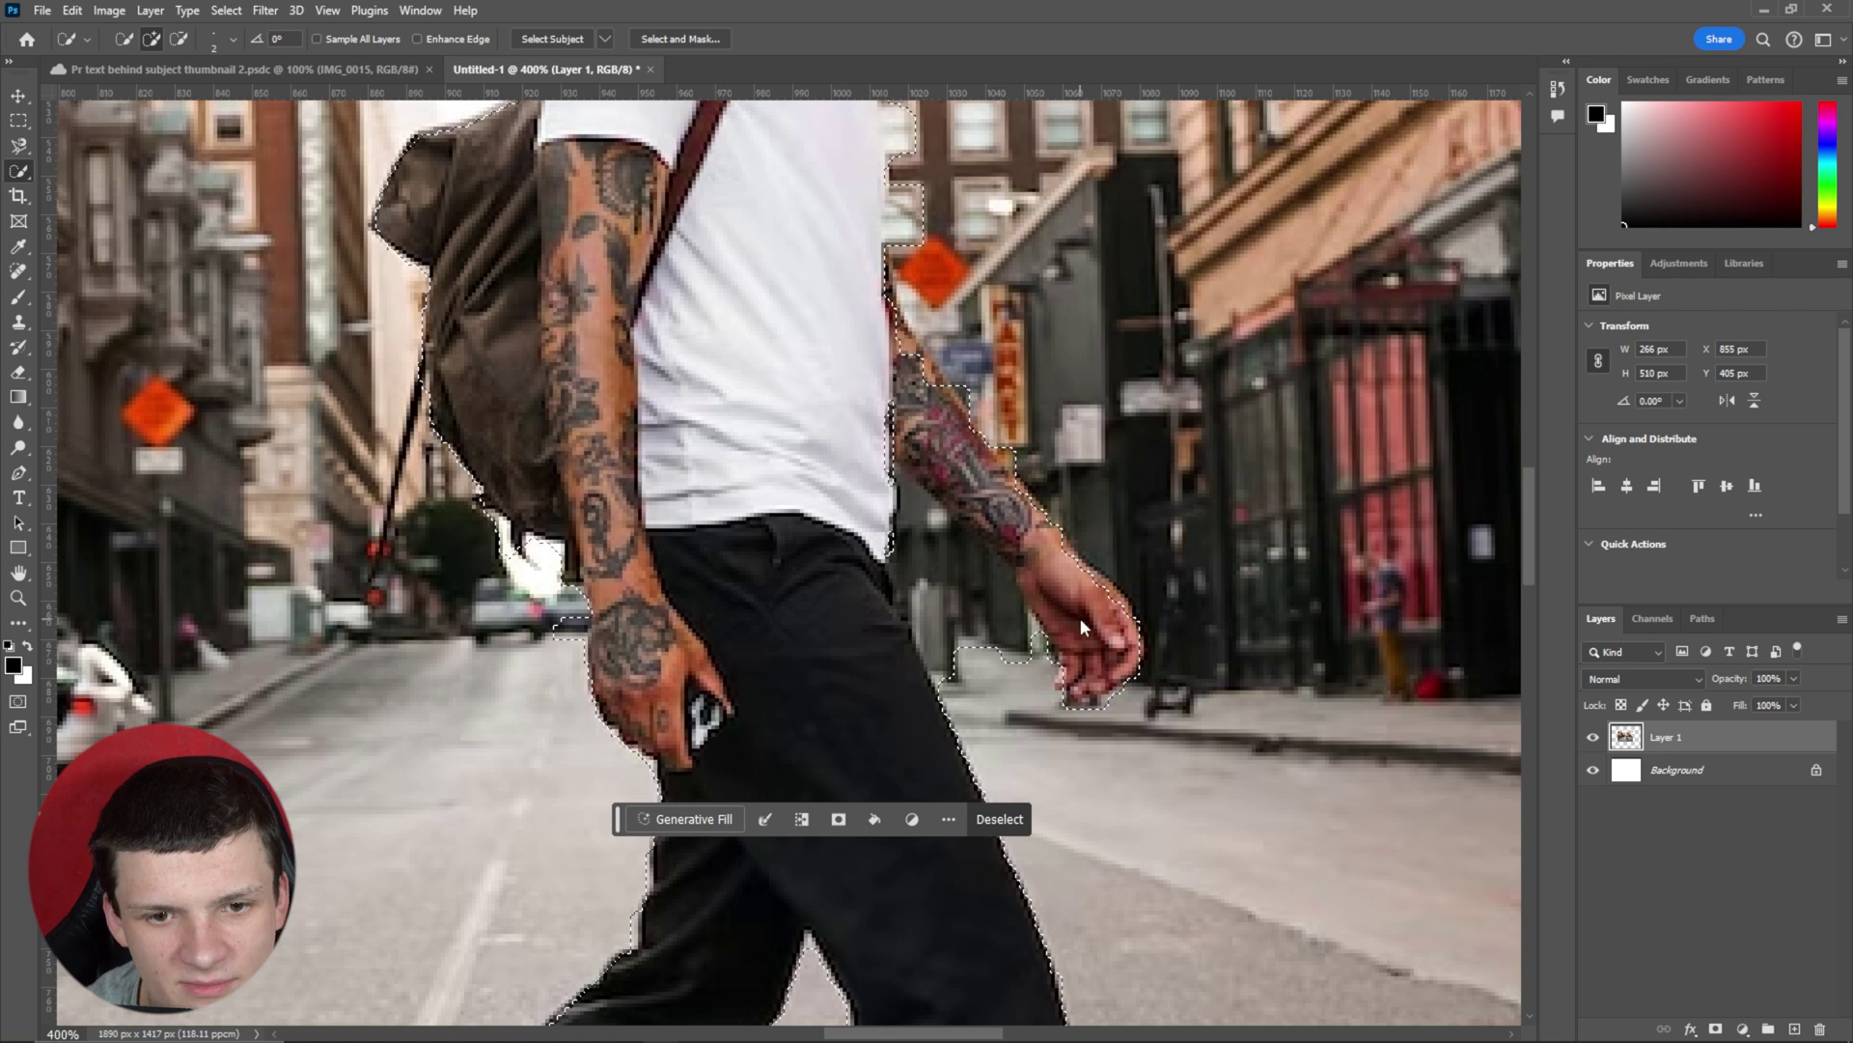
Step: Subtract the street background between the front arm and the trousers, keeping the trousers' hip edge in the selection
{"action": "left_click_drag", "start_coordinate": [986, 579], "coordinate": [916, 627], "text": "alt"}
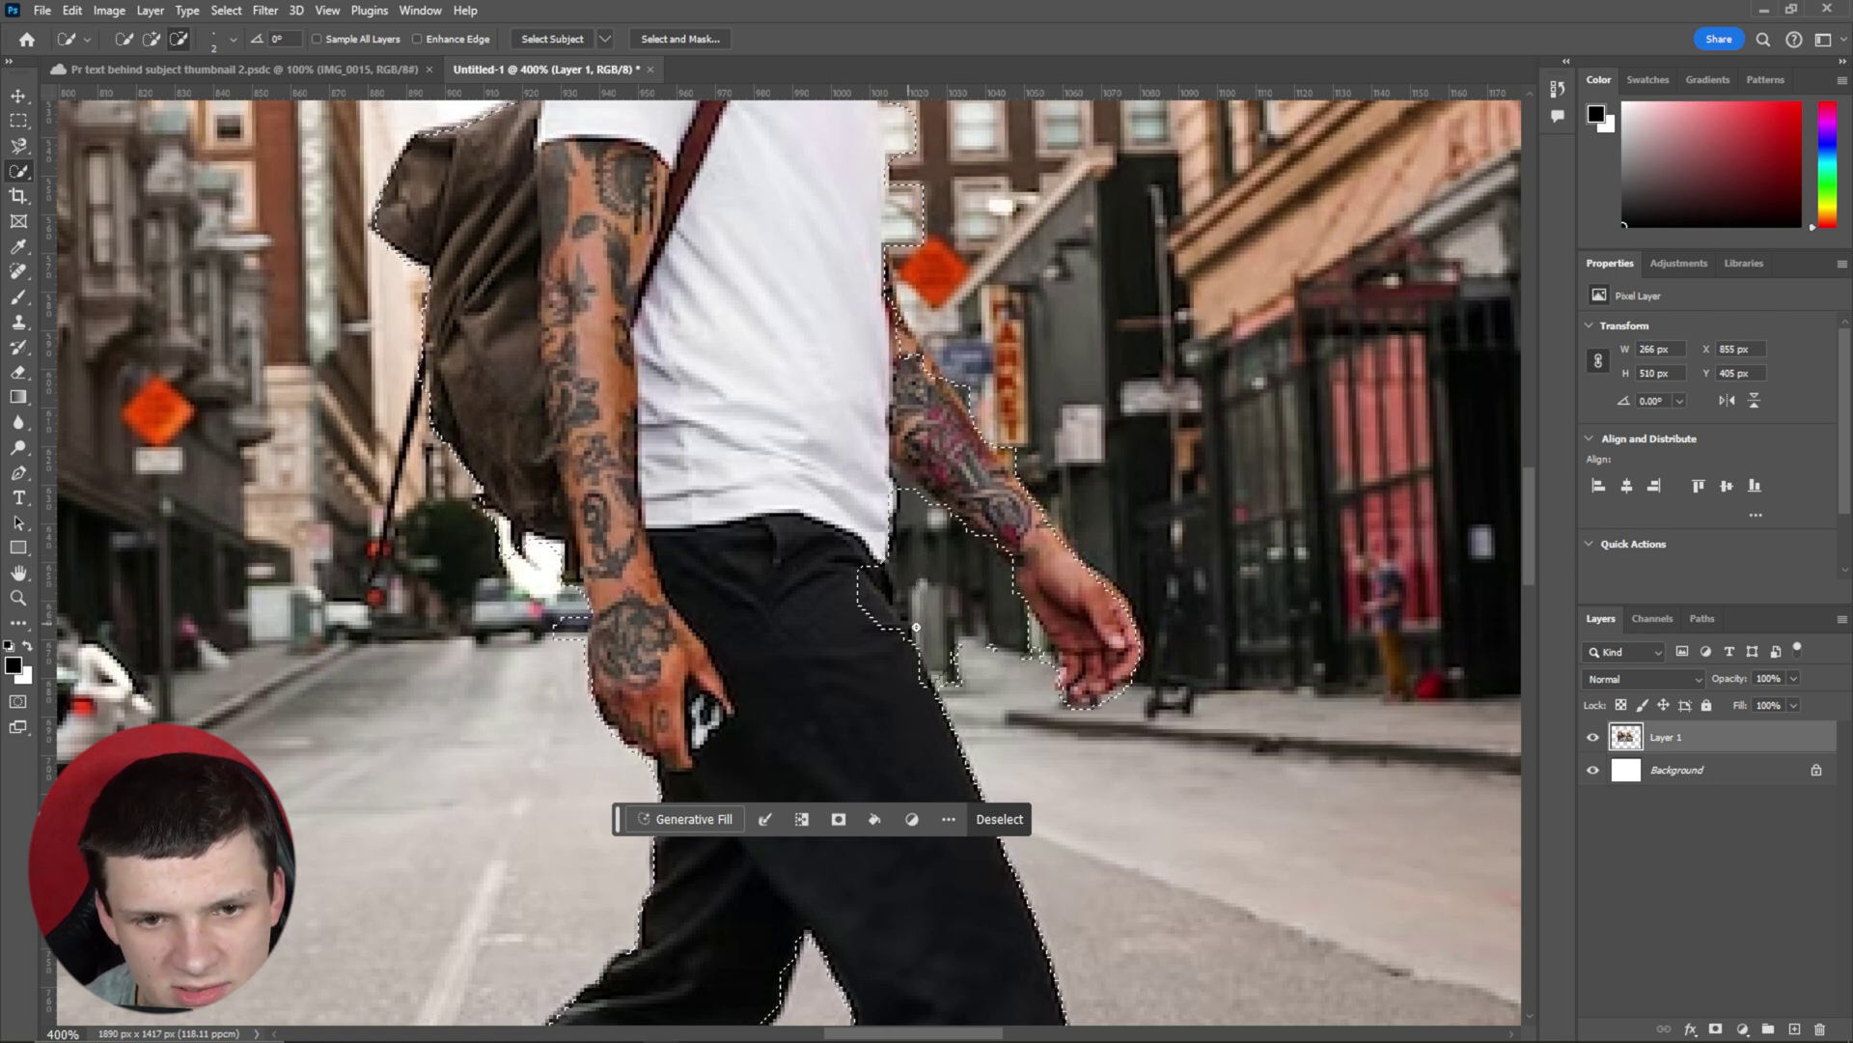
{"action": "left_click", "coordinate": [879, 606]}
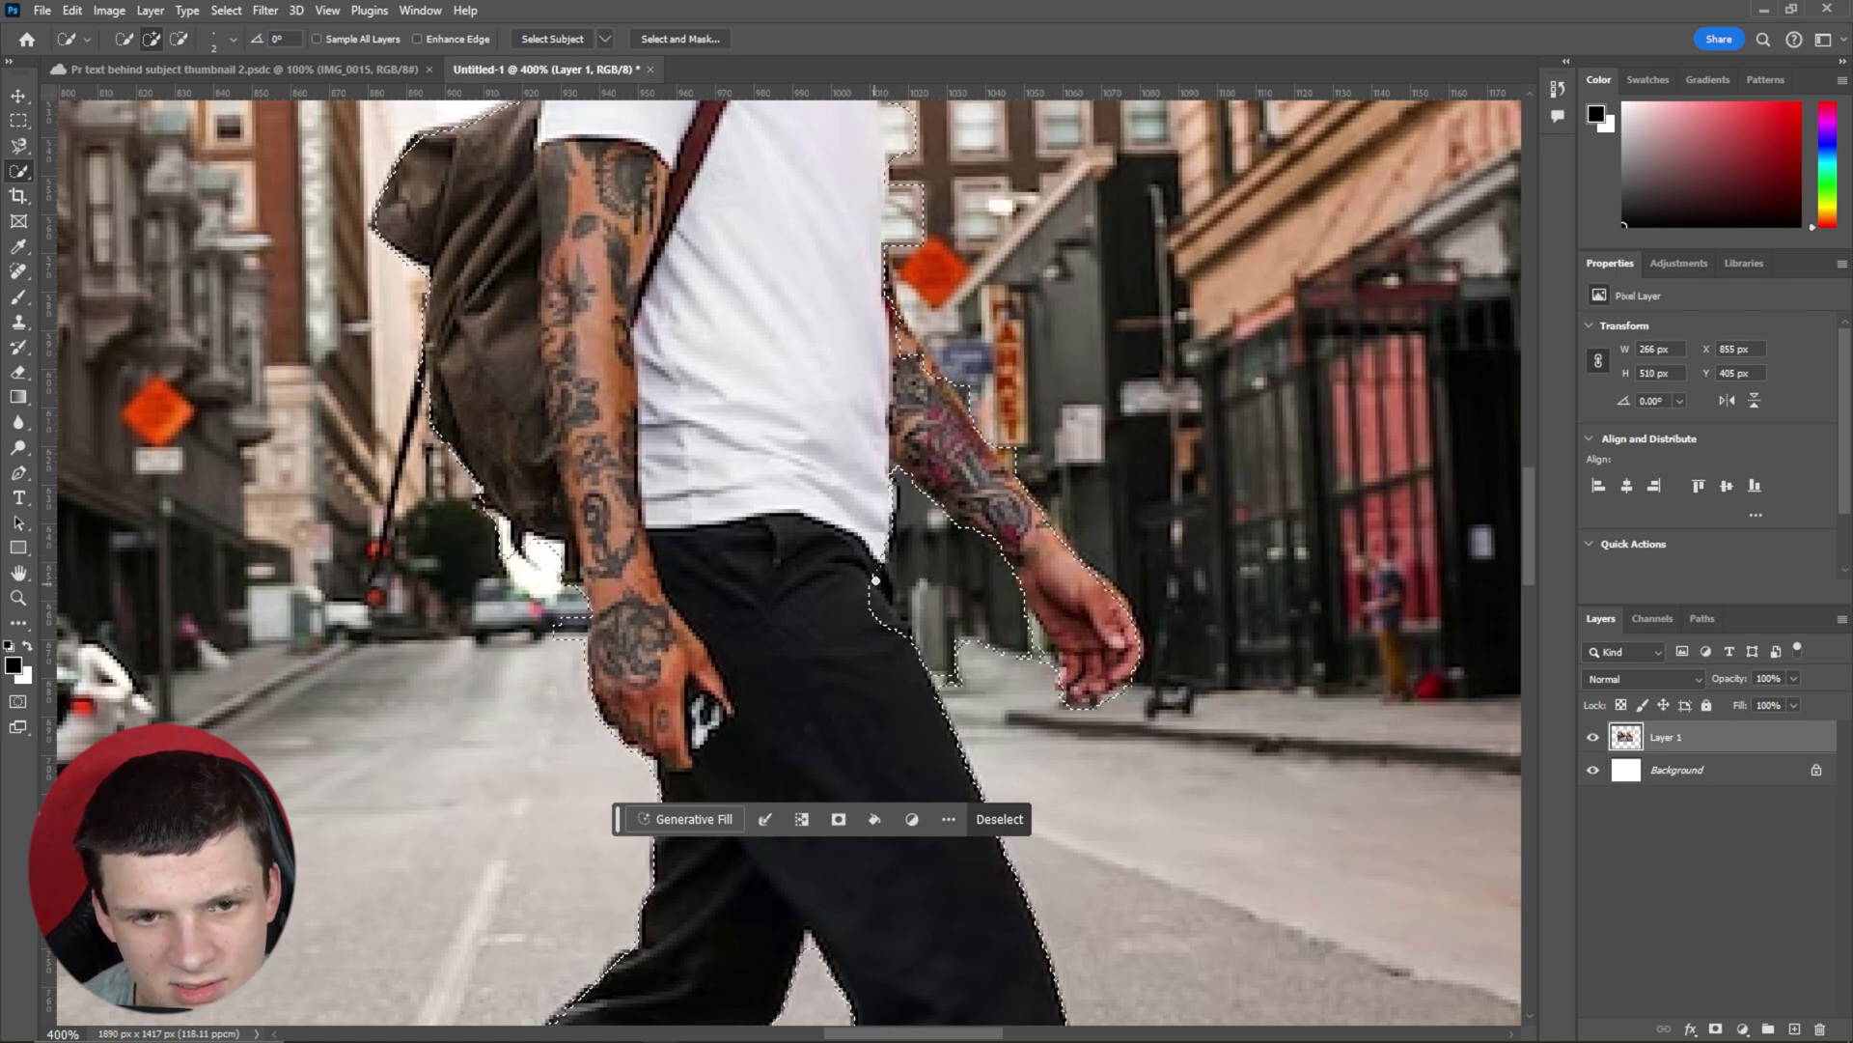
{"action": "left_click", "coordinate": [882, 623]}
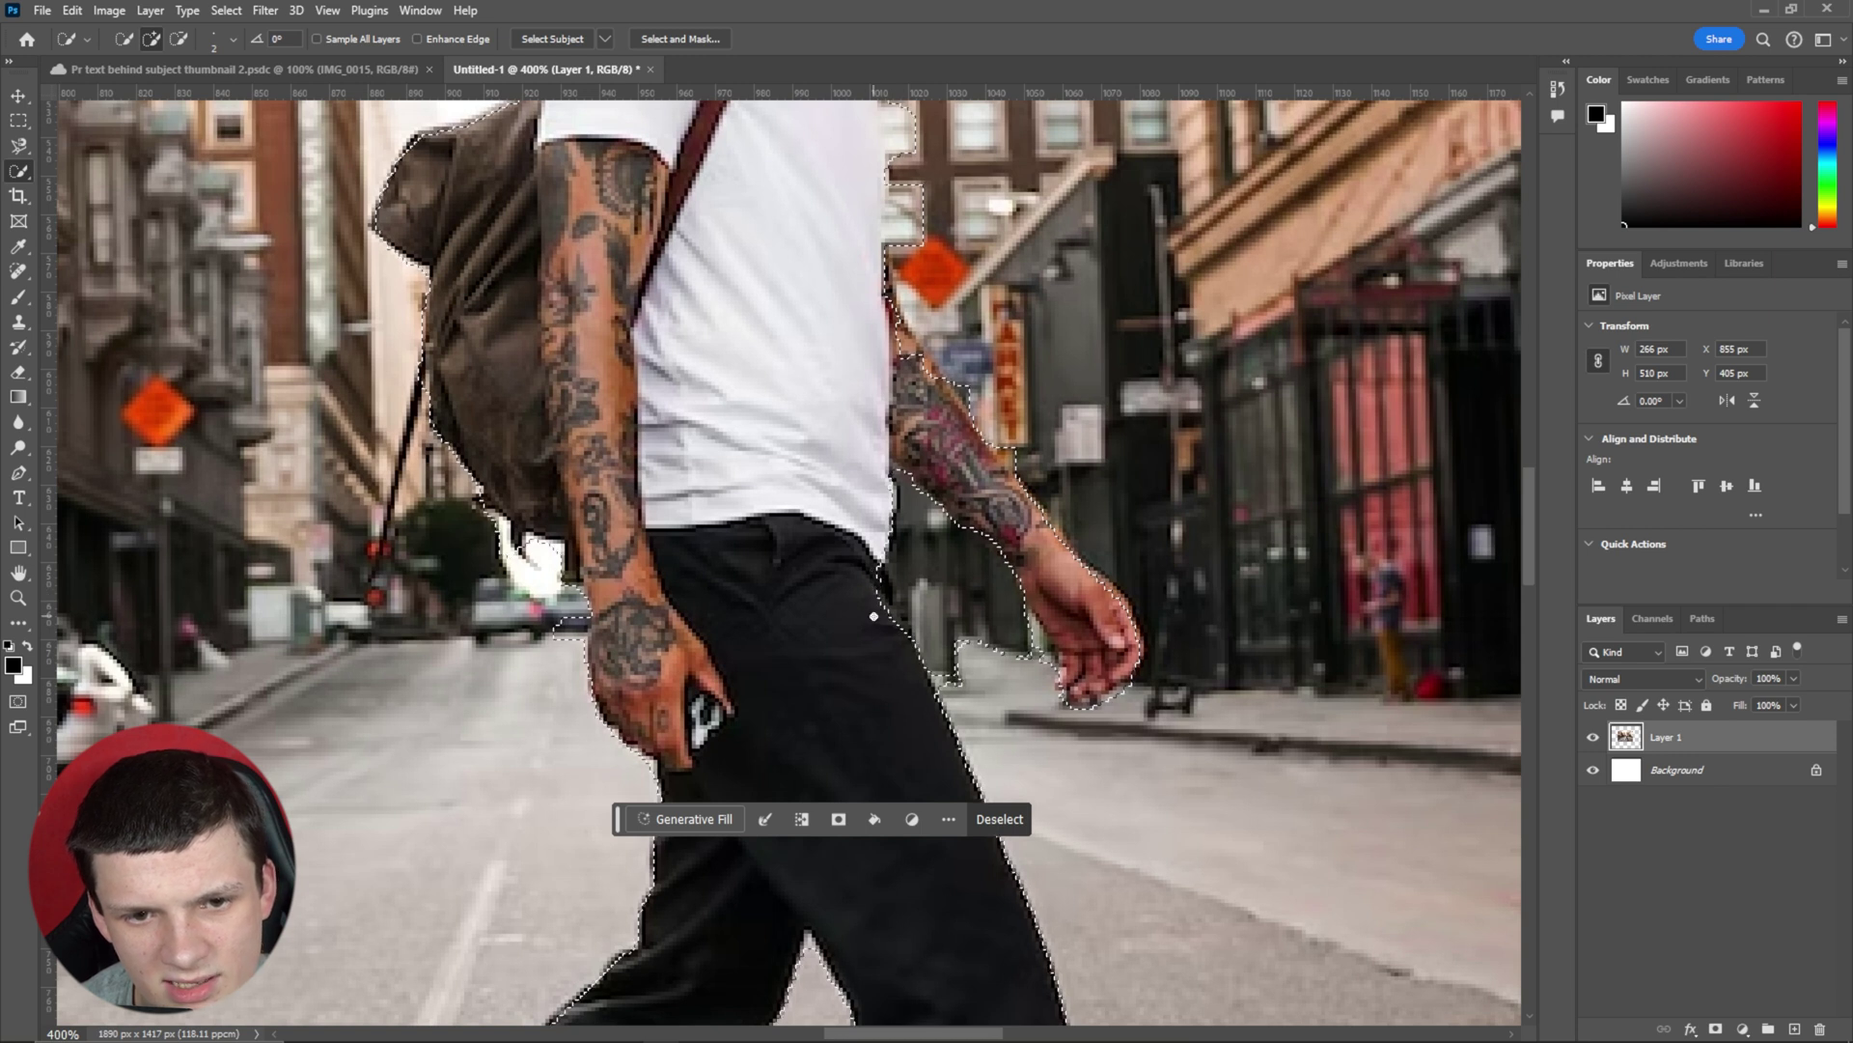
Step: Subtract the leftover street patches between the front arm and trousers and beside the rear wrist, keeping the trousers' hip edge in the selection
{"action": "mouse_move", "coordinate": [939, 559]}
{"action": "left_mouse_down"}
{"action": "mouse_move", "coordinate": [961, 644]}
{"action": "mouse_move", "coordinate": [1043, 637]}
{"action": "mouse_move", "coordinate": [1028, 580]}
{"action": "mouse_move", "coordinate": [1071, 647]}
{"action": "left_mouse_up"}
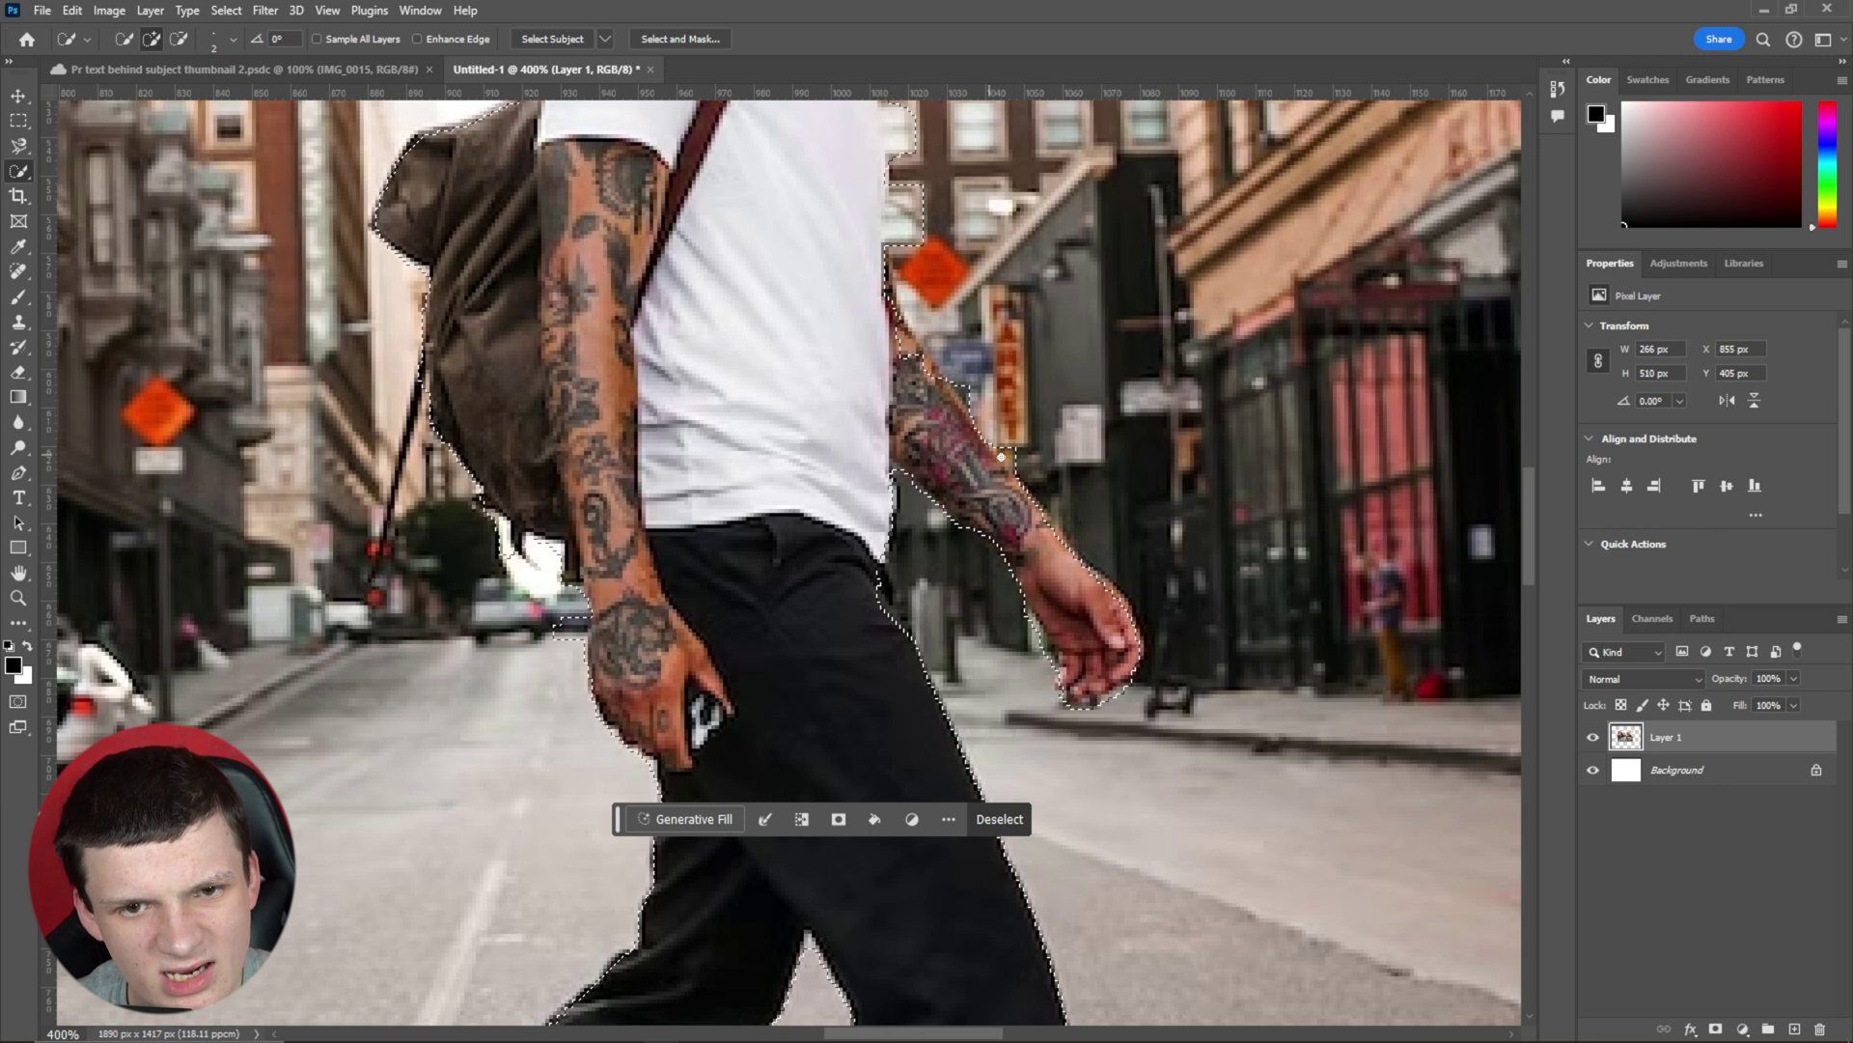
{"action": "key", "text": "space"}
{"action": "left_click_drag", "start_coordinate": [833, 407], "coordinate": [992, 407]}
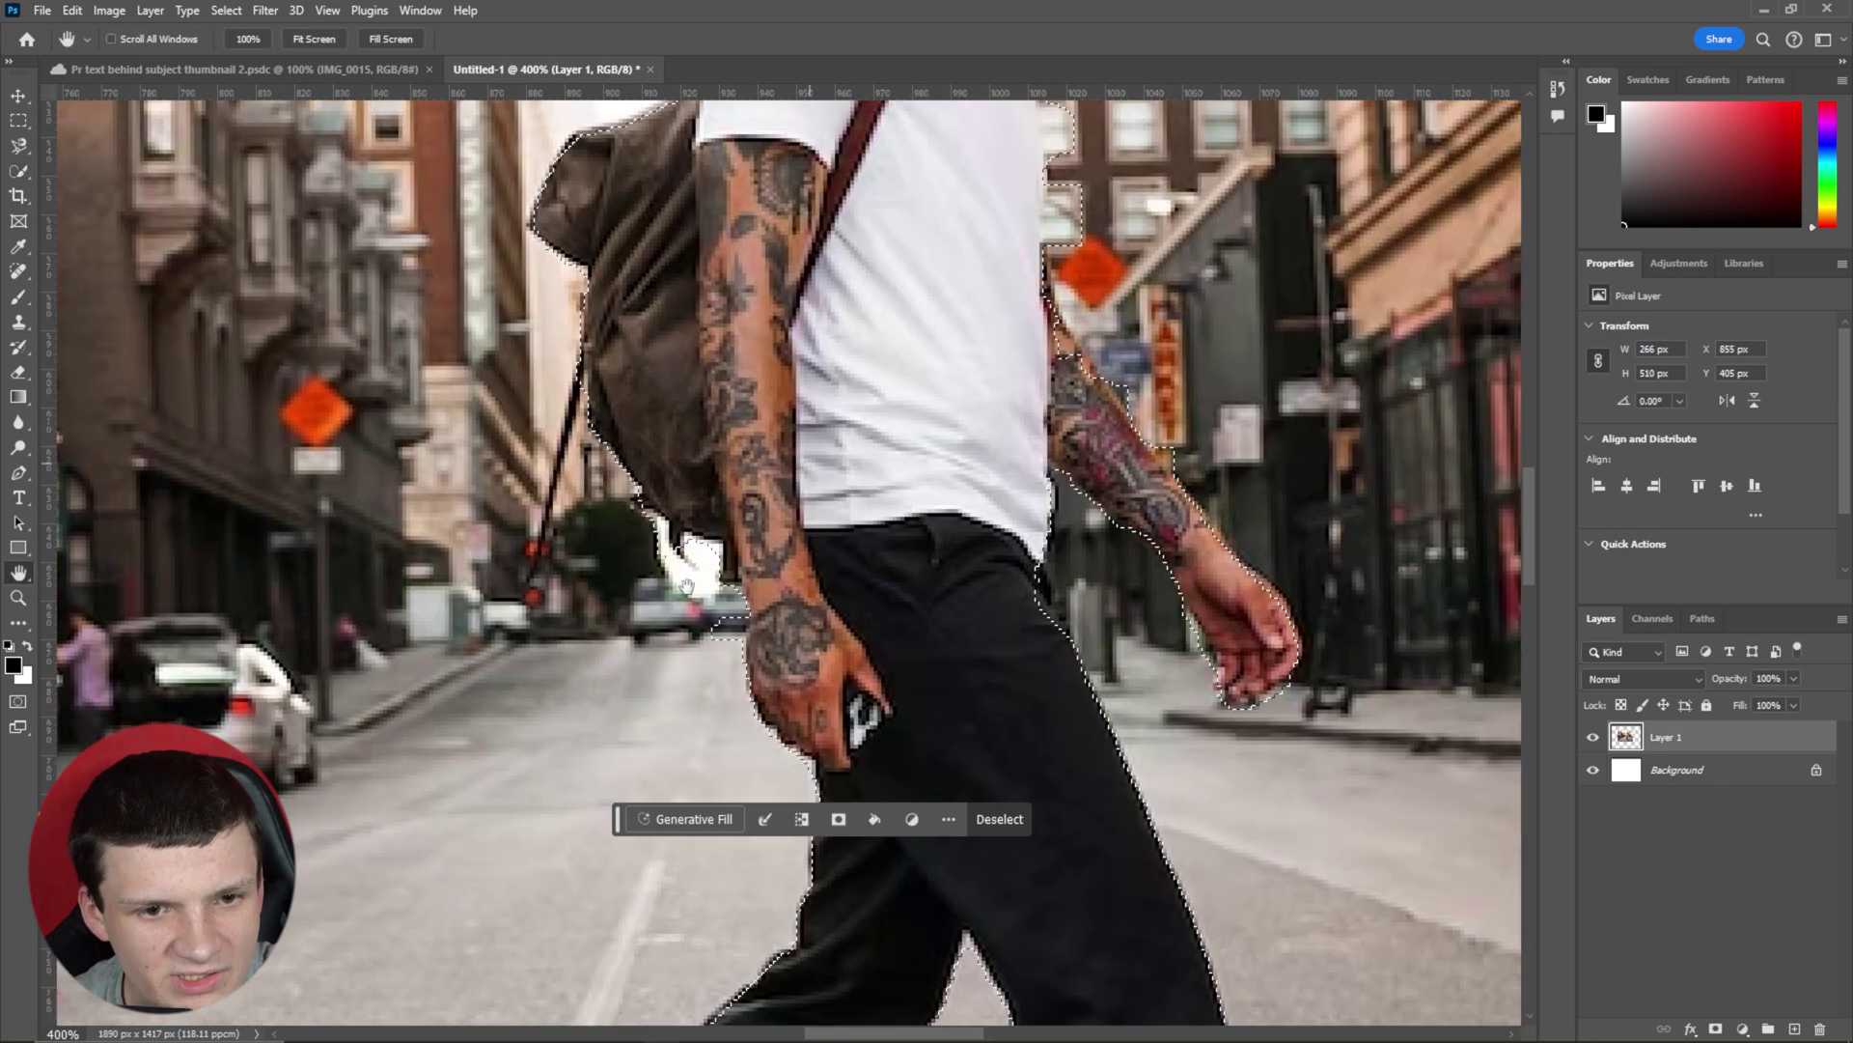
{"action": "key", "text": "z"}
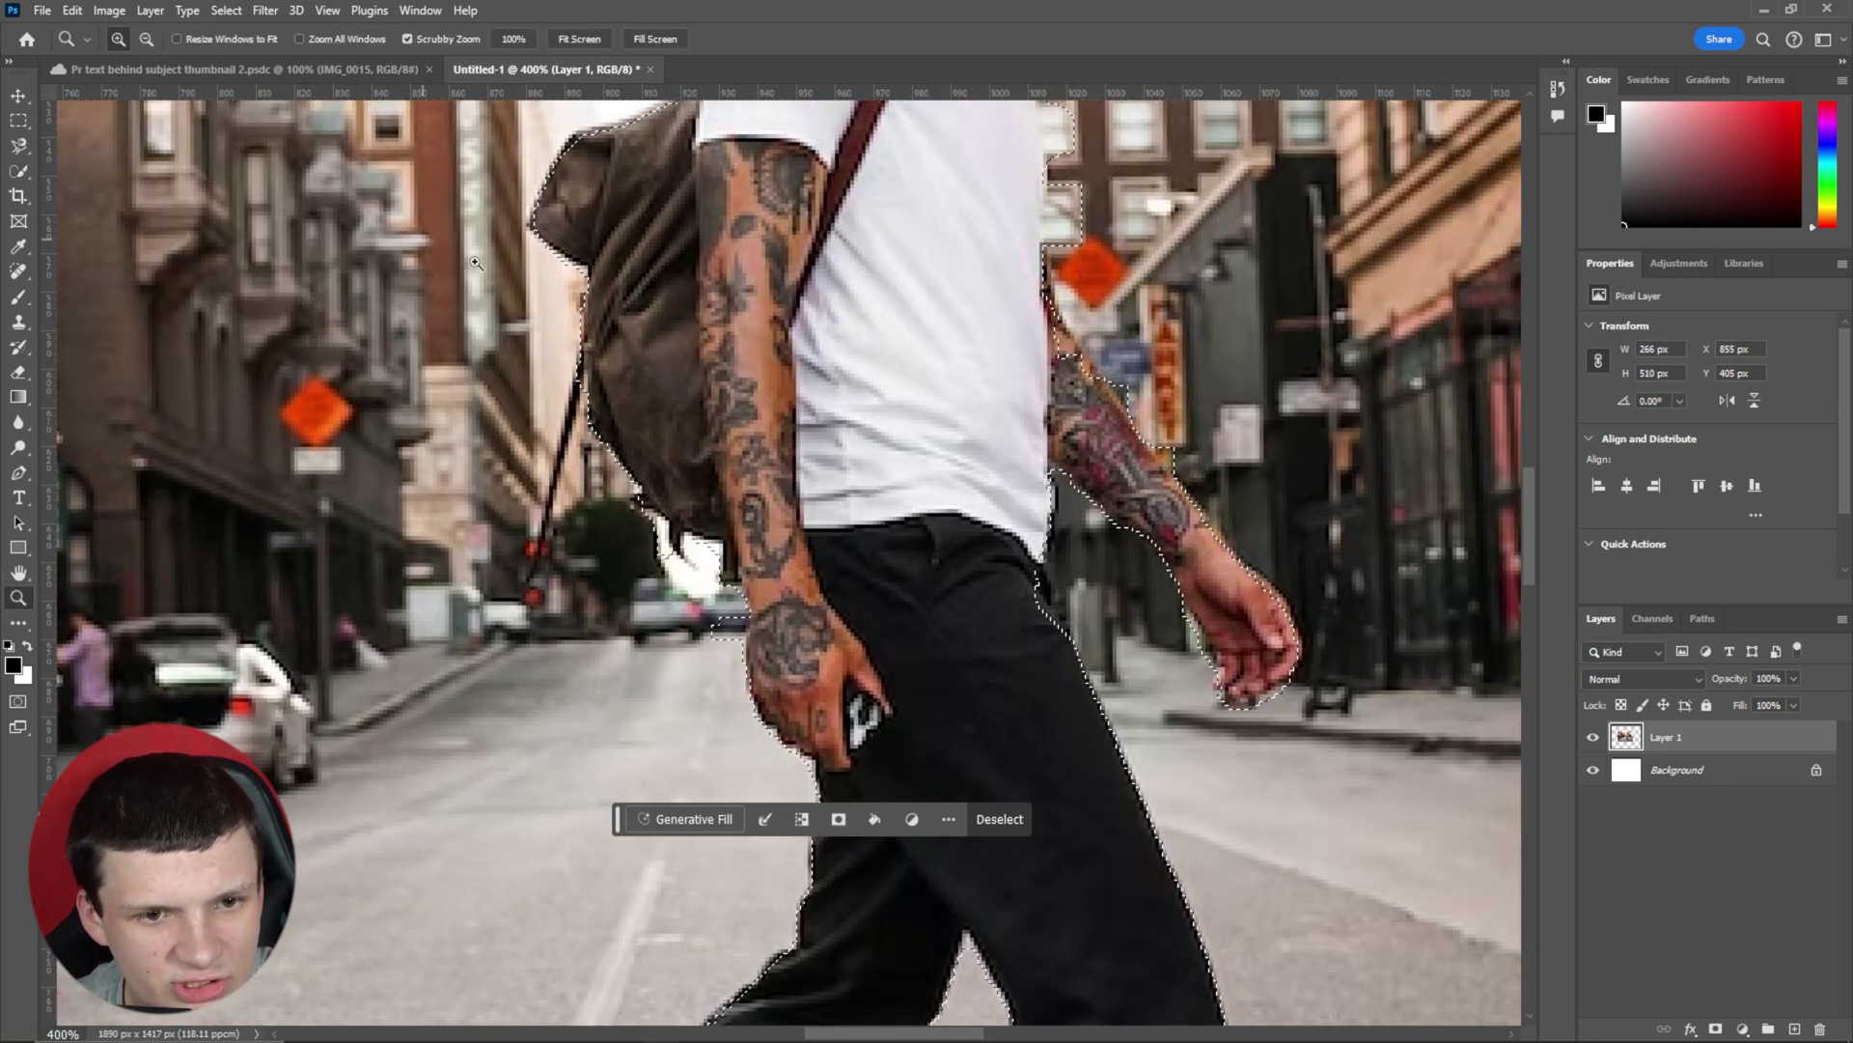
{"action": "key", "text": "w"}
{"action": "left_click", "coordinate": [730, 640], "text": "alt"}
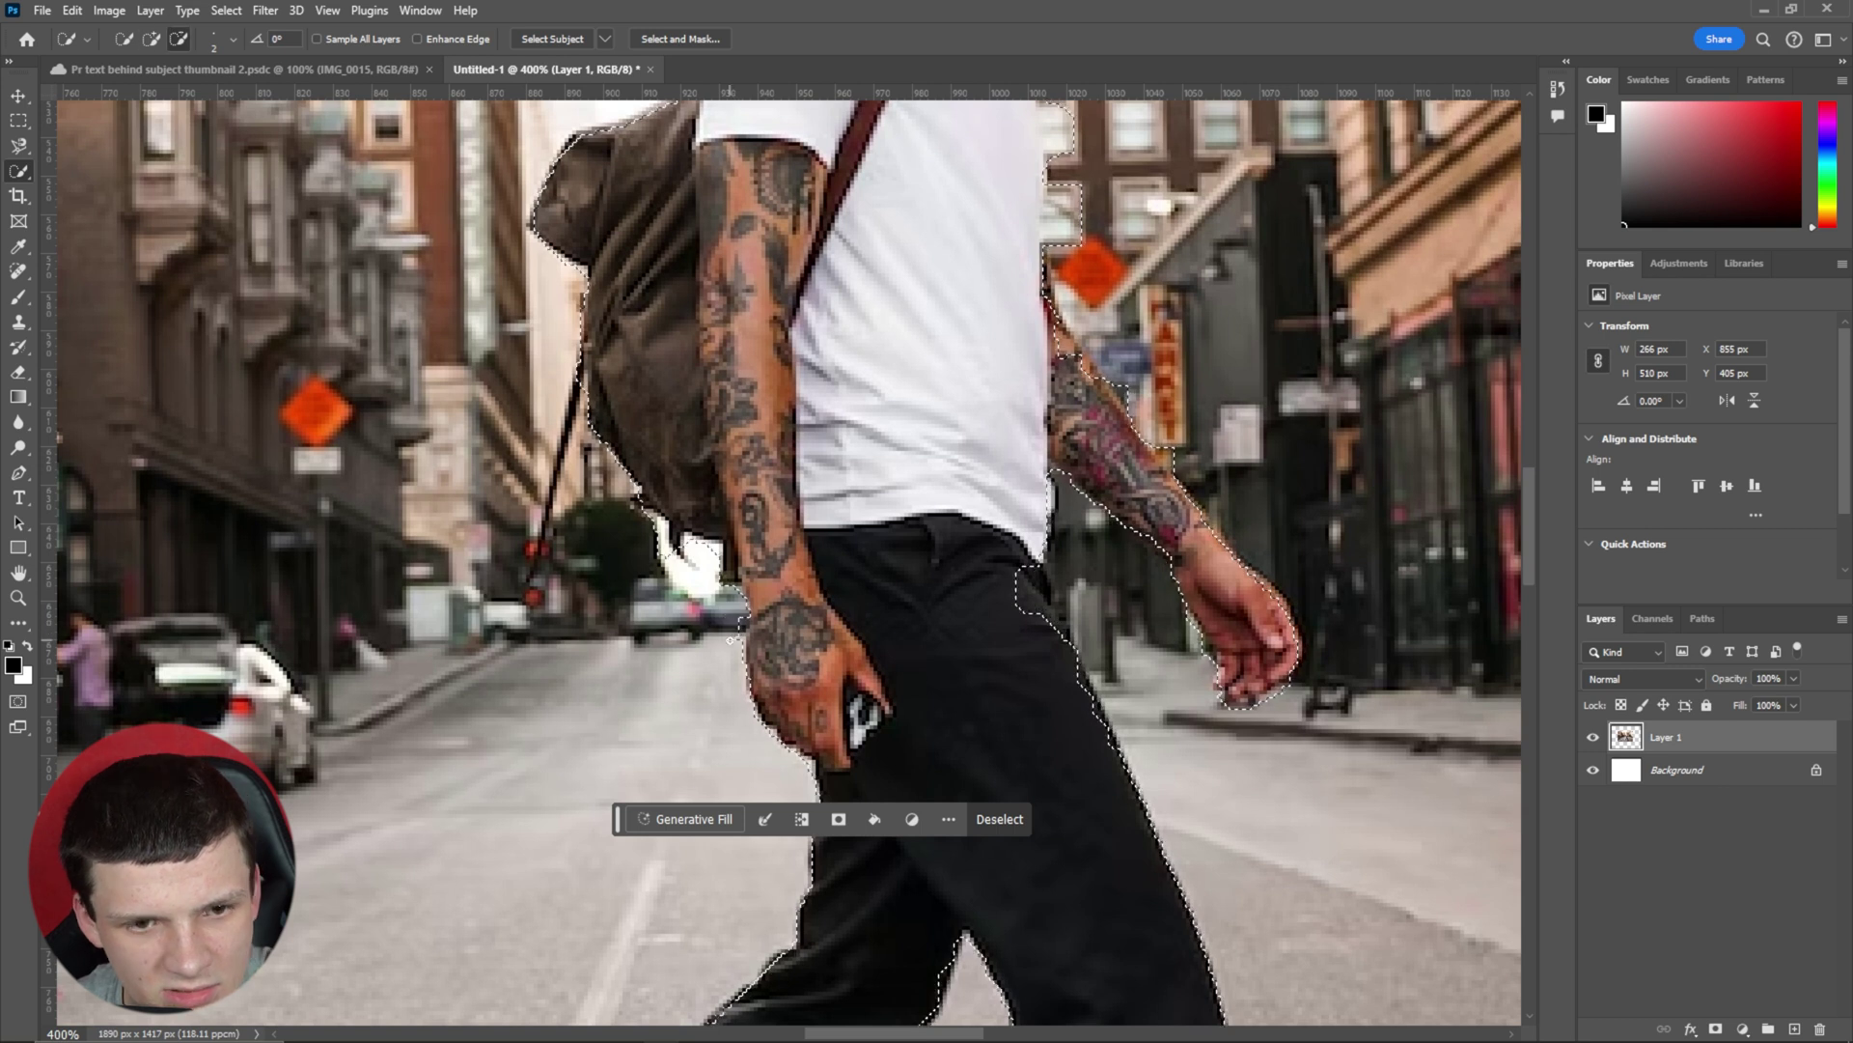
{"action": "left_click", "coordinate": [741, 628], "text": "alt"}
{"action": "left_click", "coordinate": [1025, 691]}
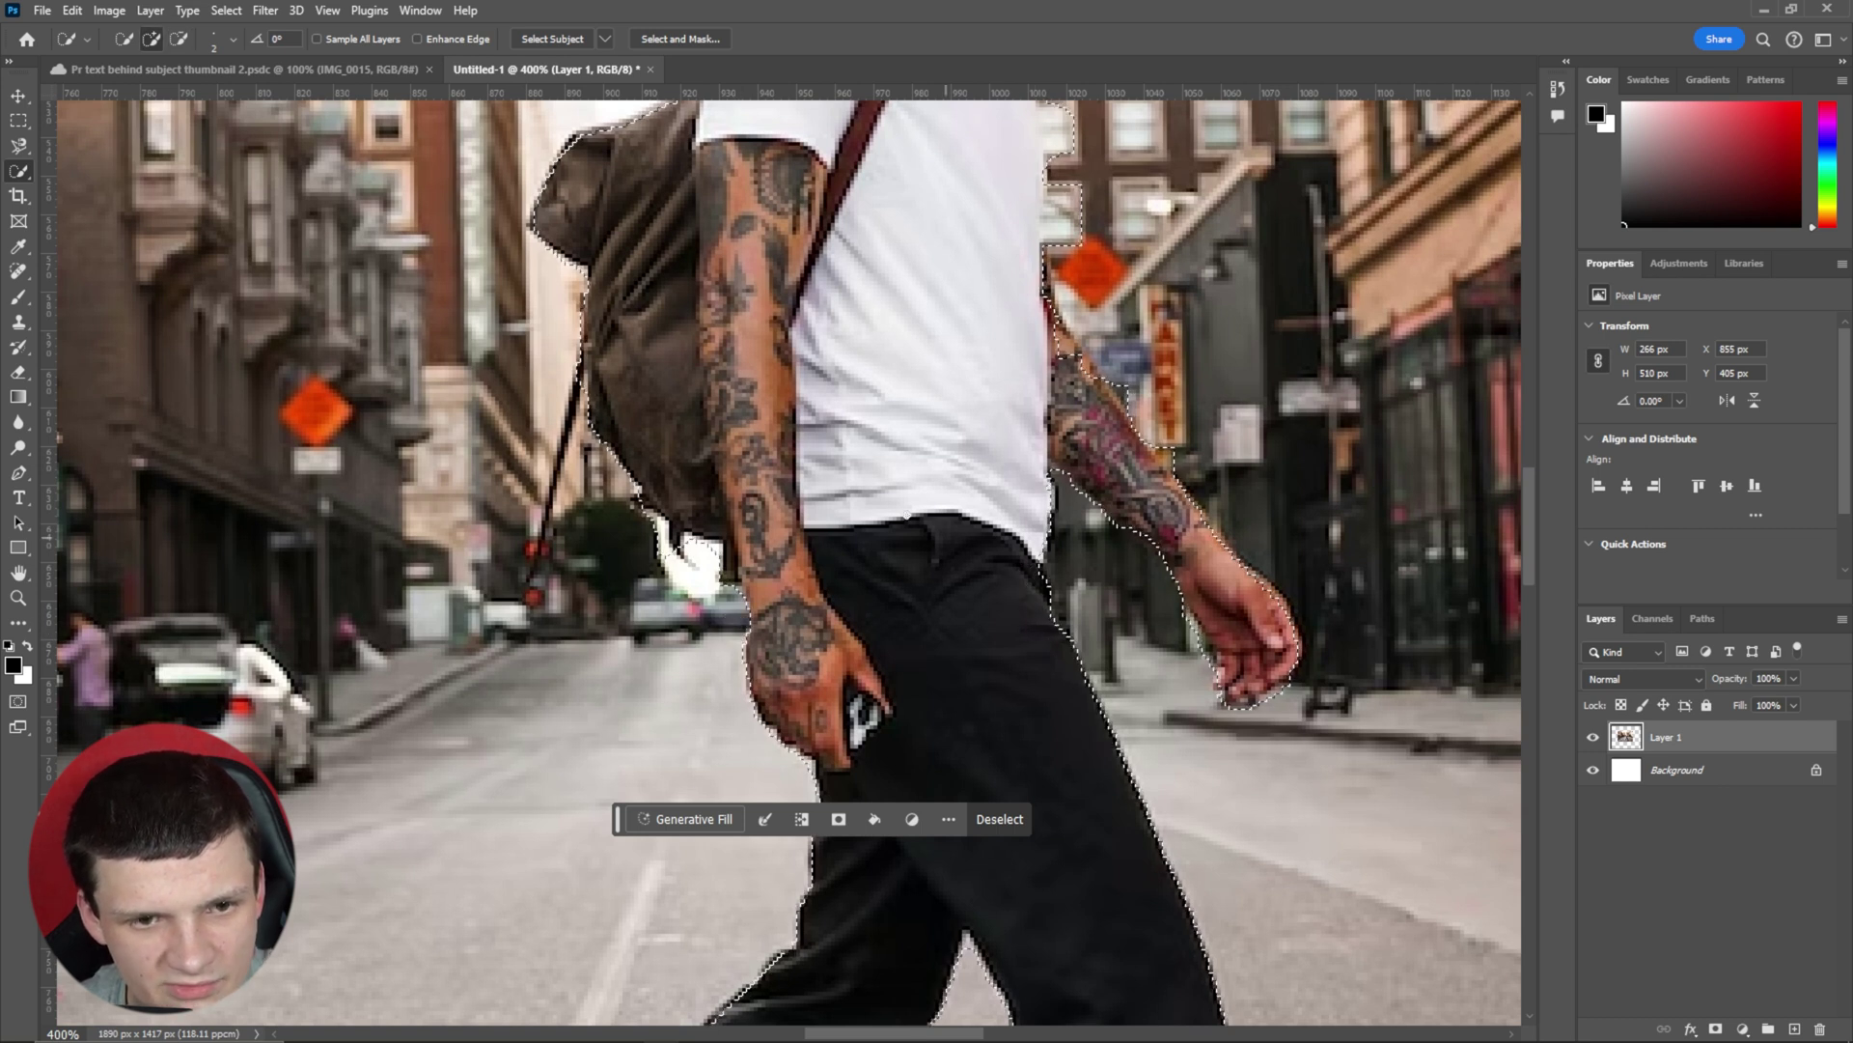
{"action": "left_click", "coordinate": [666, 558], "text": "alt"}
Step: Subtract the building edge behind the man's head and neck from the selection, keeping his ear and neck included
{"action": "left_click_drag", "start_coordinate": [959, 447], "coordinate": [768, 640]}
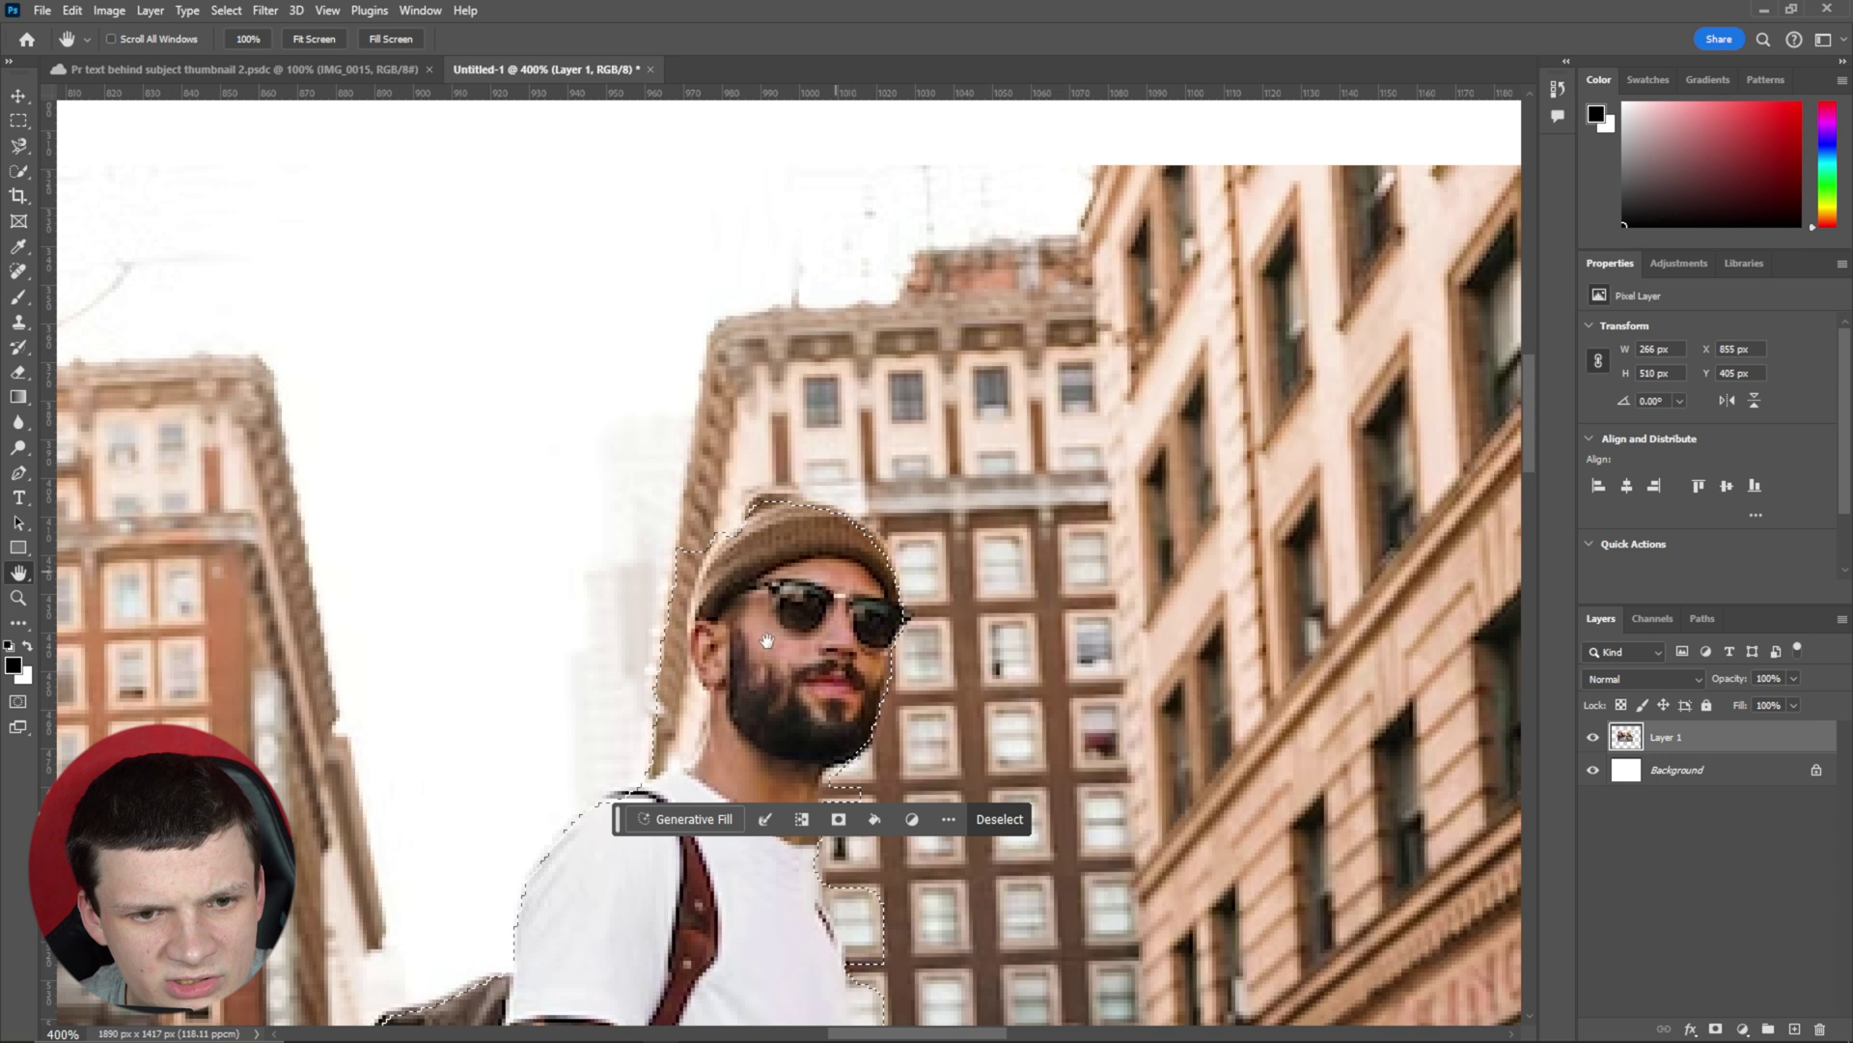
{"action": "key", "text": "w"}
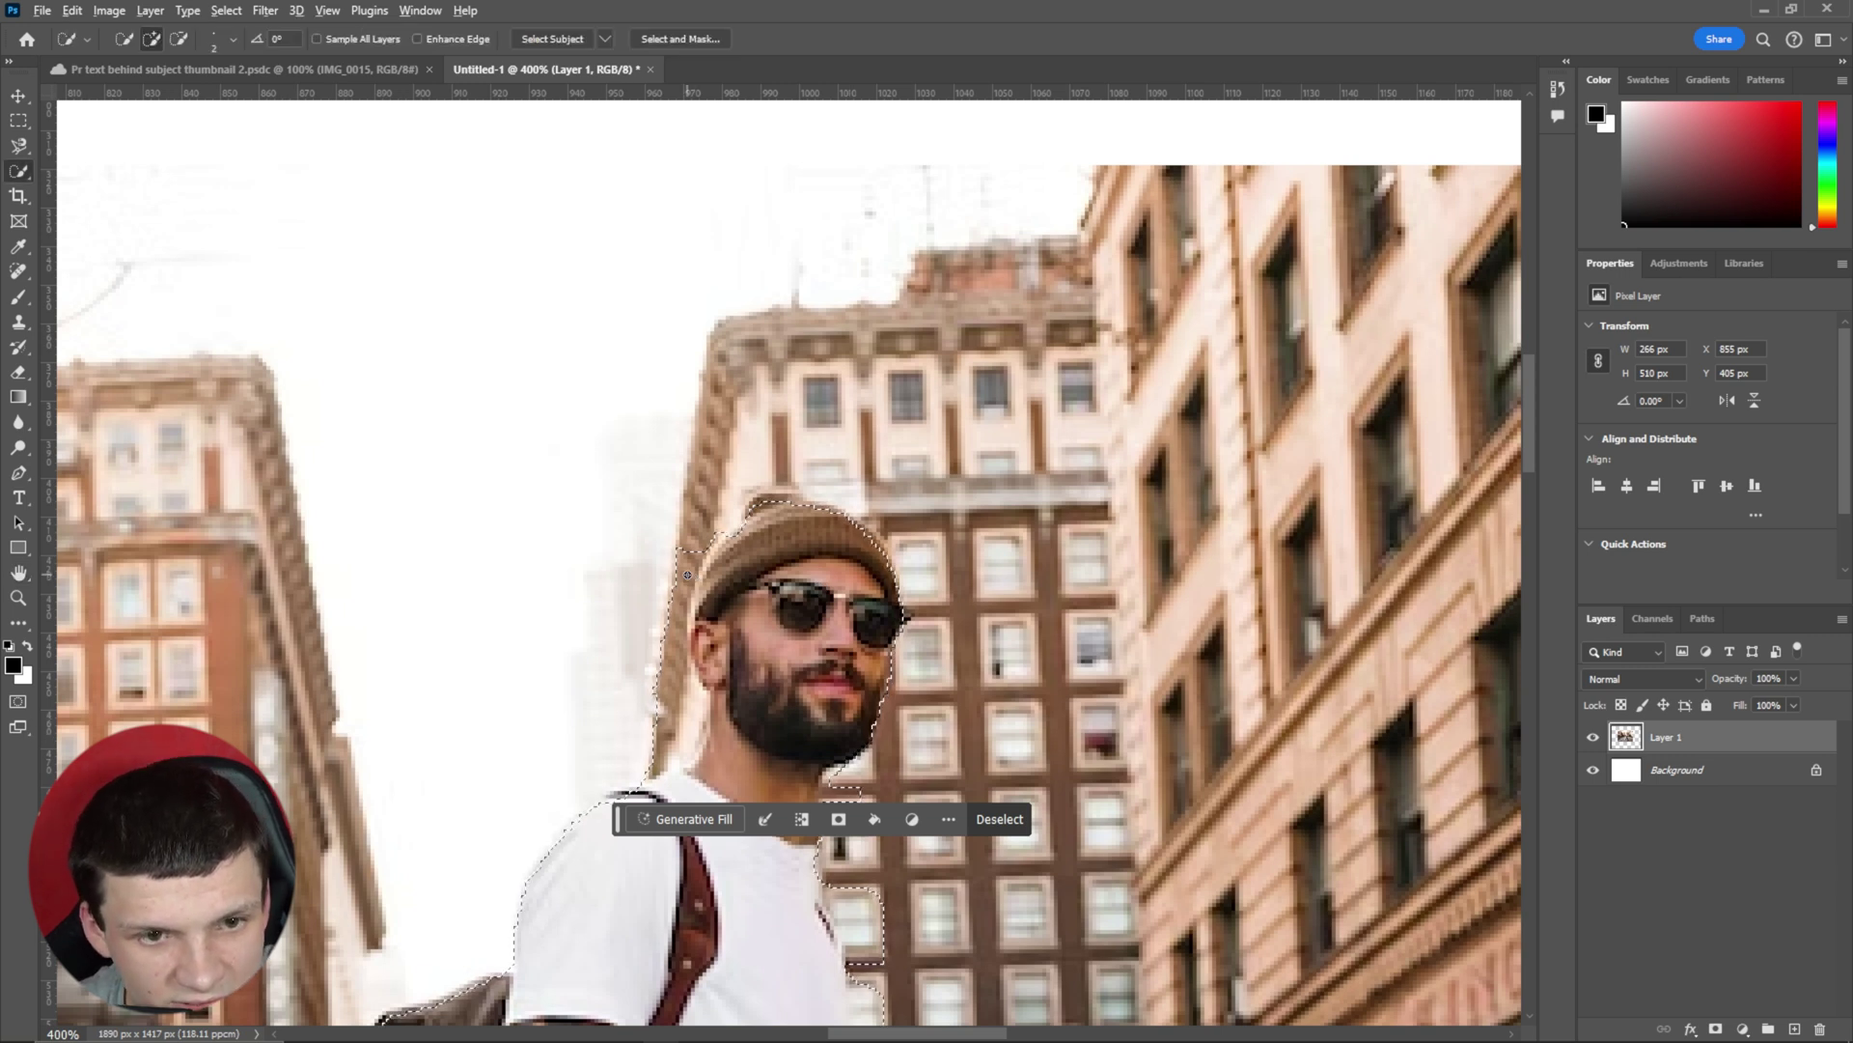
{"action": "key", "text": "alt"}
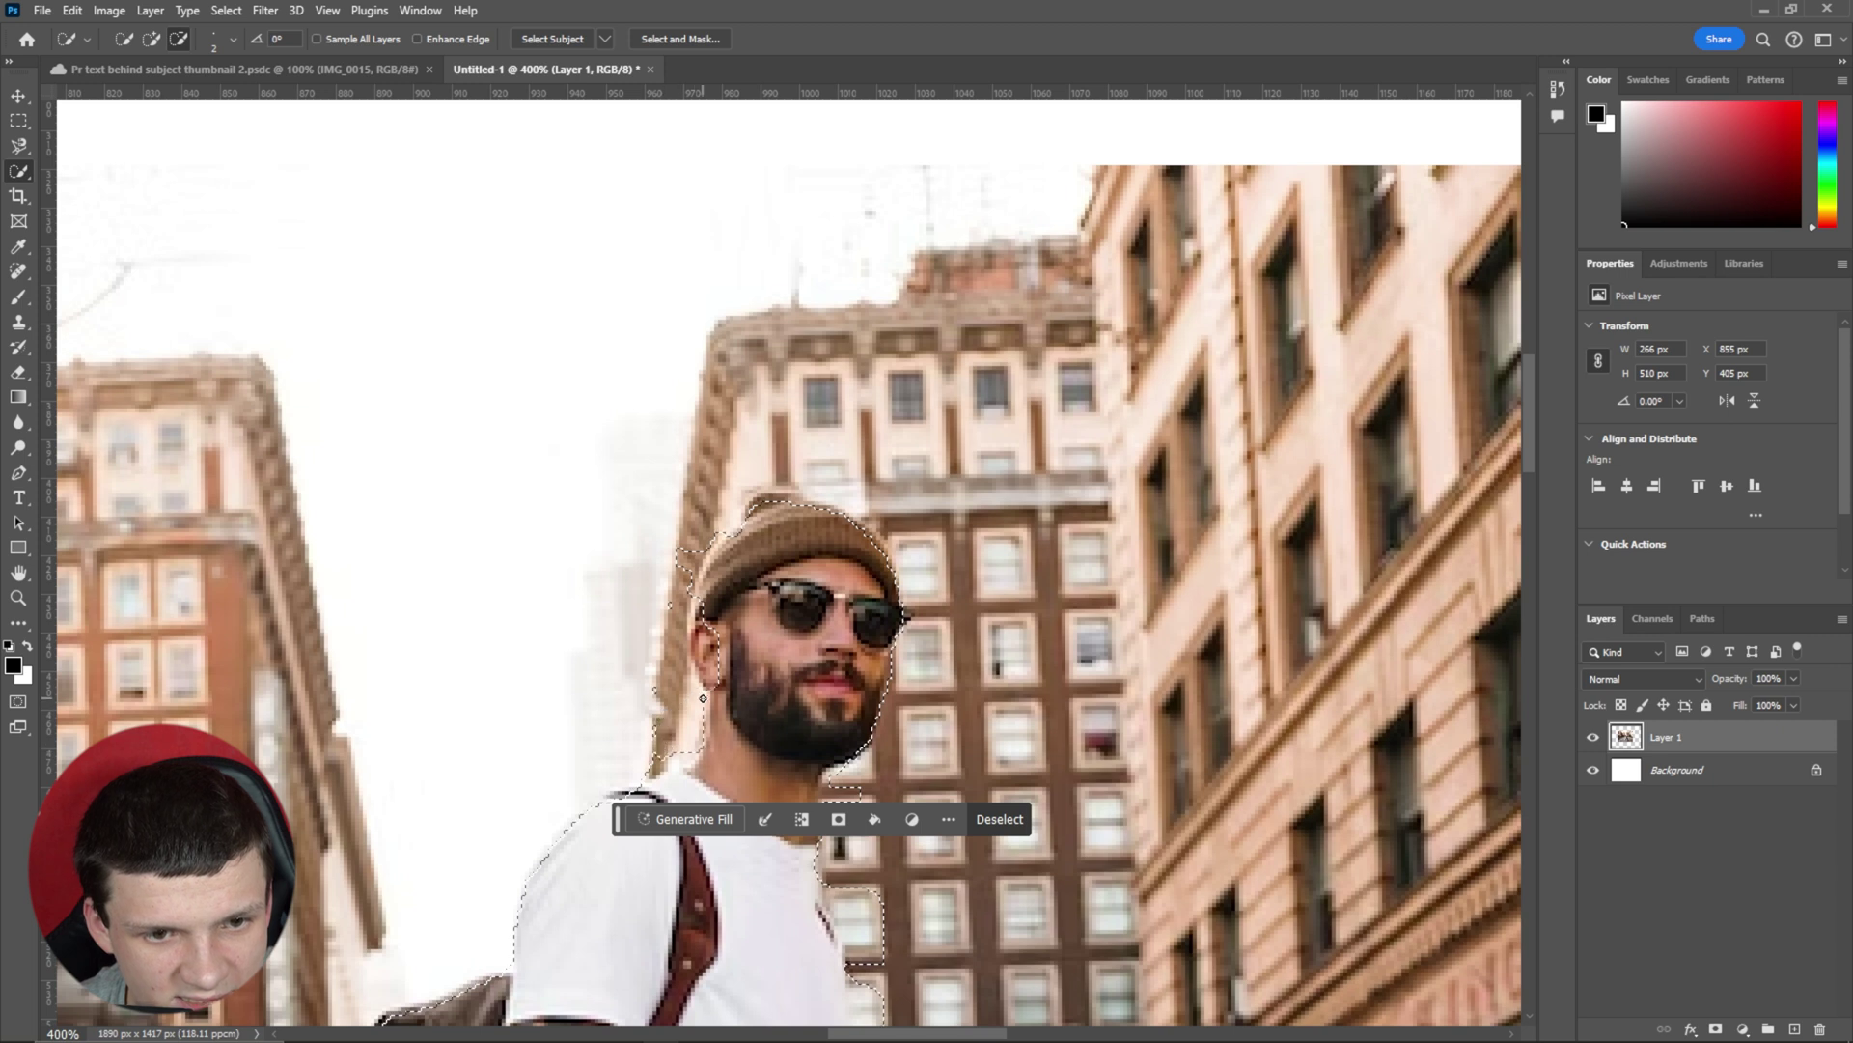
{"action": "left_click_drag", "start_coordinate": [649, 756], "coordinate": [660, 725], "text": "alt"}
{"action": "left_click_drag", "start_coordinate": [704, 637], "coordinate": [715, 673]}
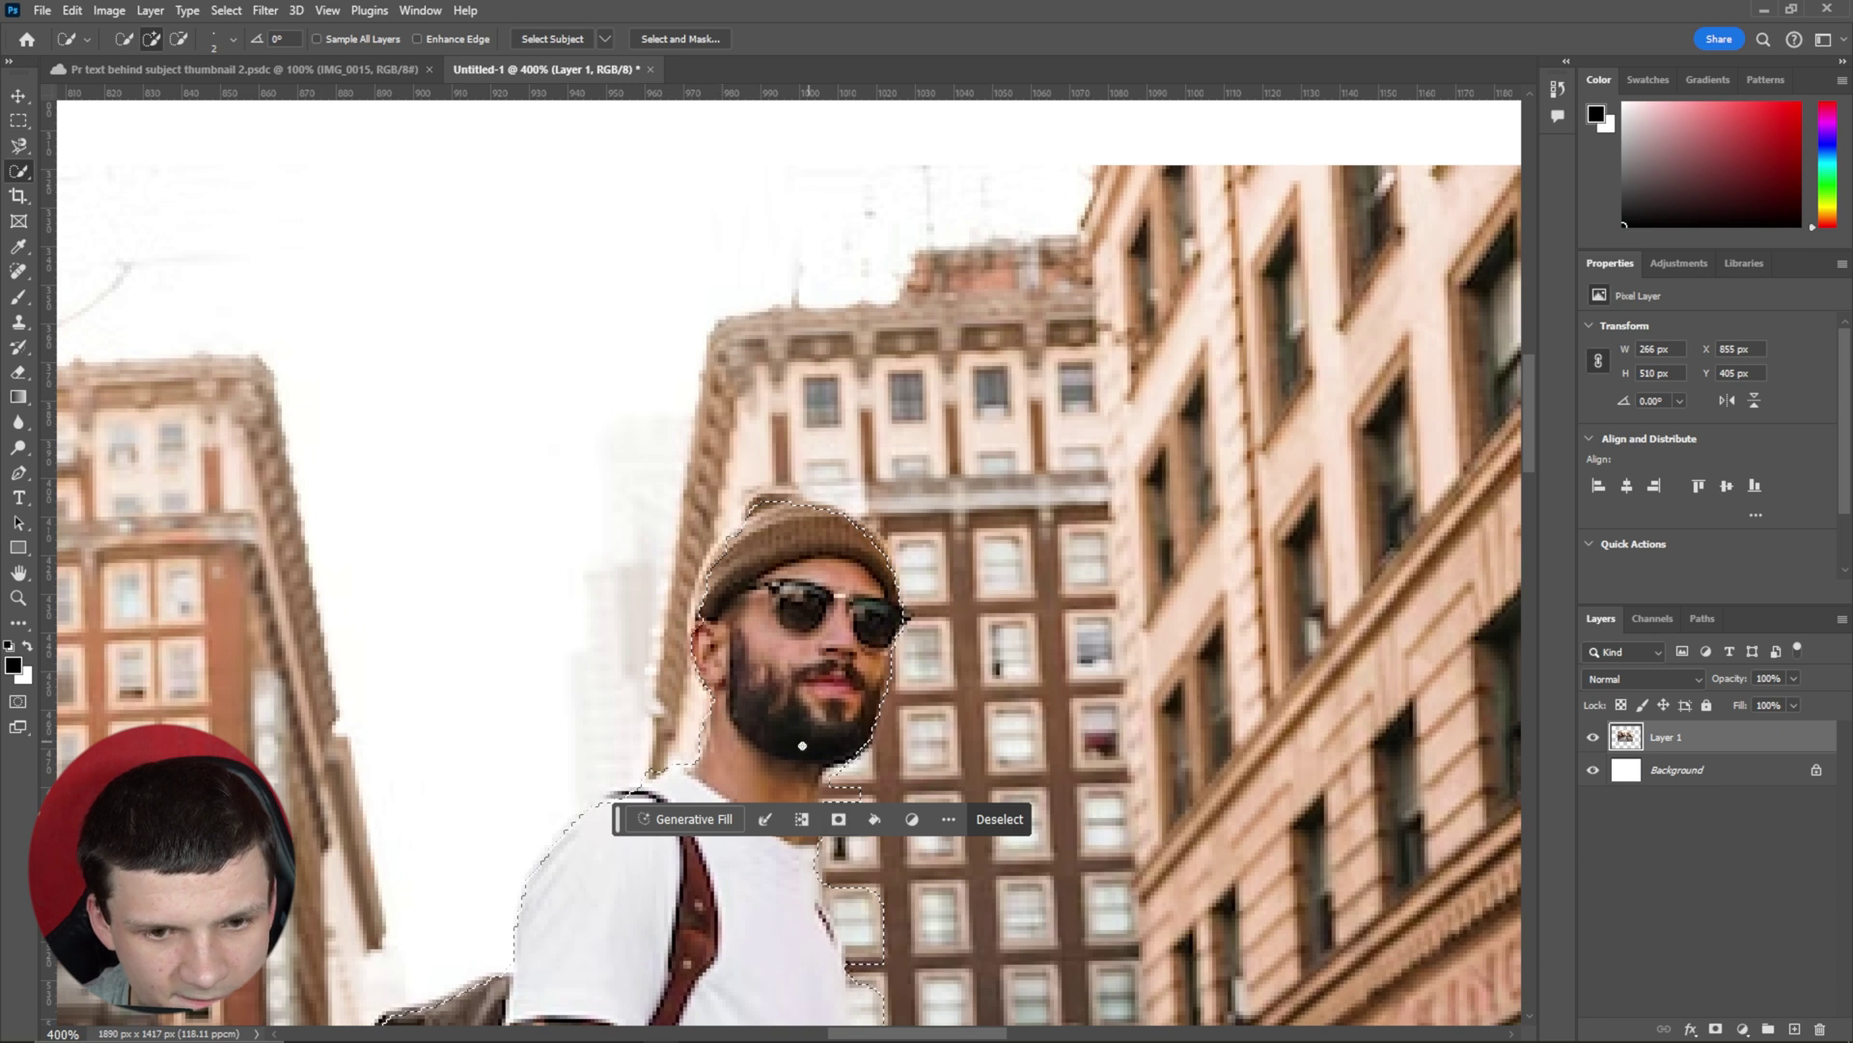
Step: Subtract the building windows along the front of the man's white shirt and neck with the Quick Selection Tool
{"action": "key", "text": "h"}
{"action": "left_click_drag", "start_coordinate": [802, 745], "coordinate": [827, 506]}
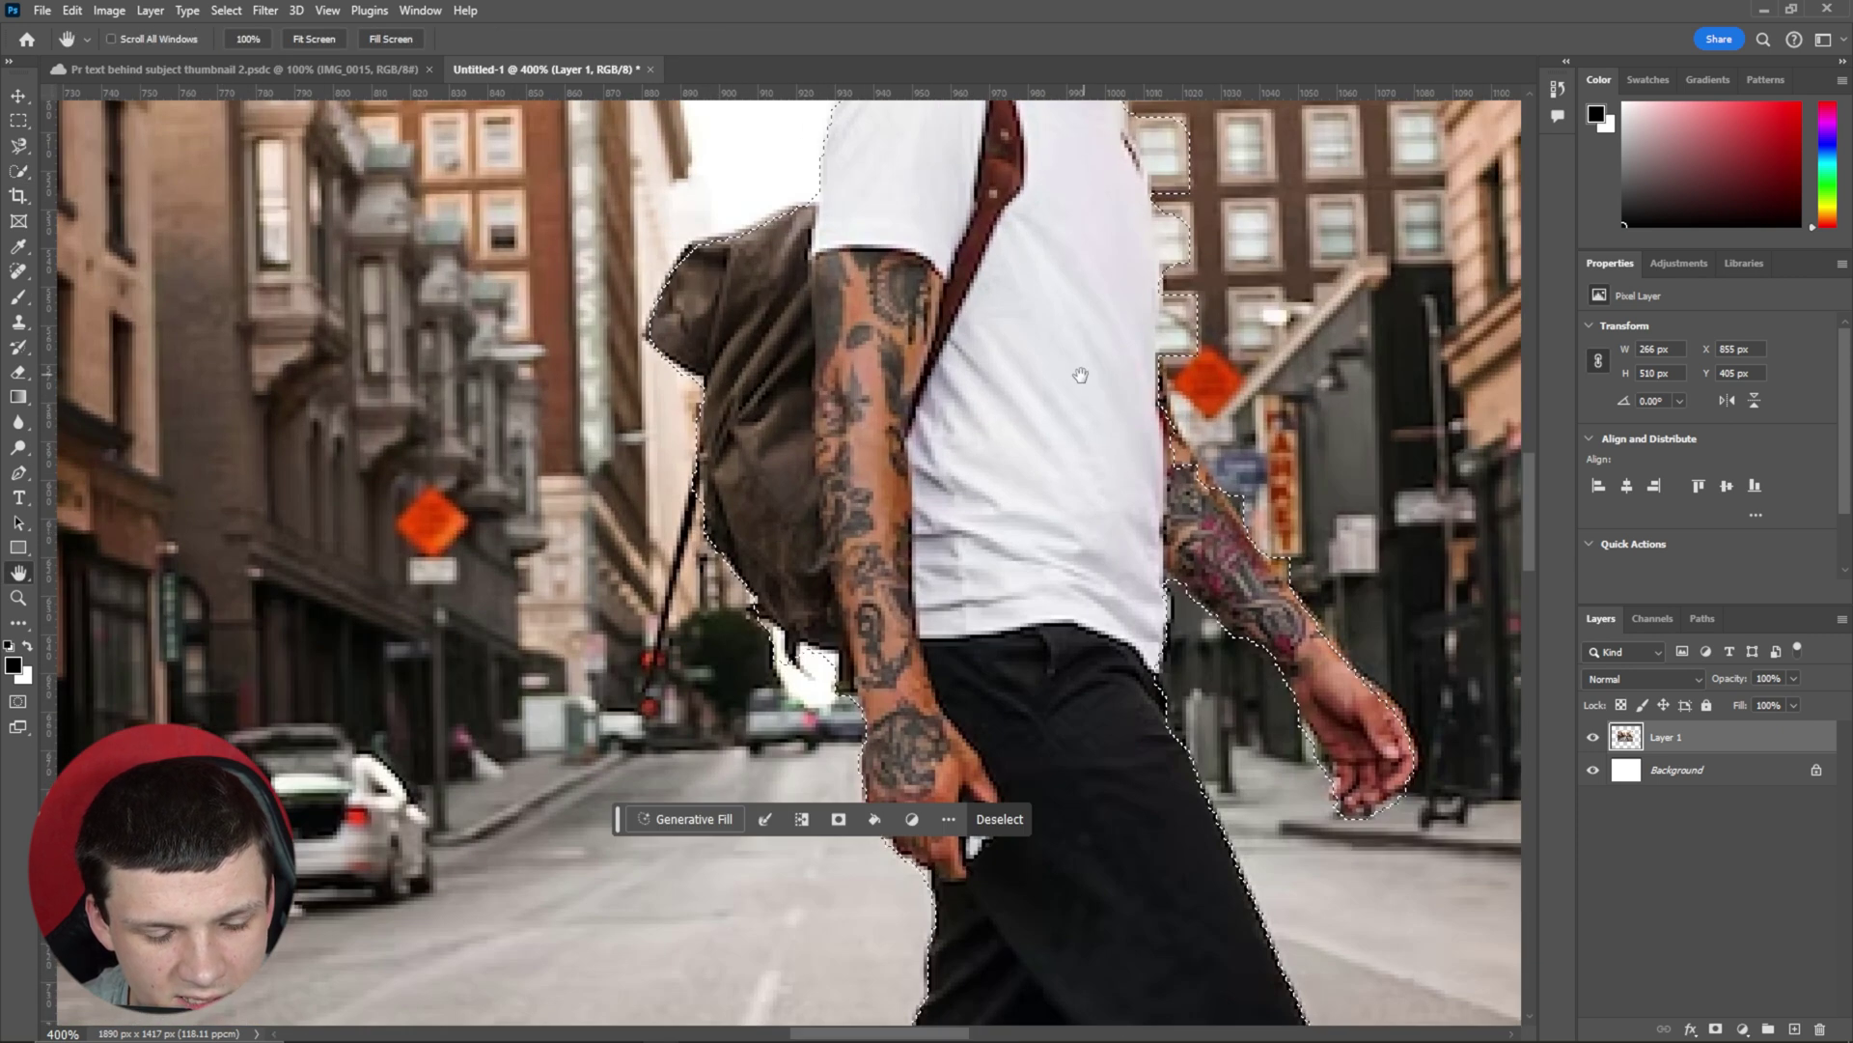
{"action": "left_click_drag", "start_coordinate": [1074, 375], "coordinate": [686, 653]}
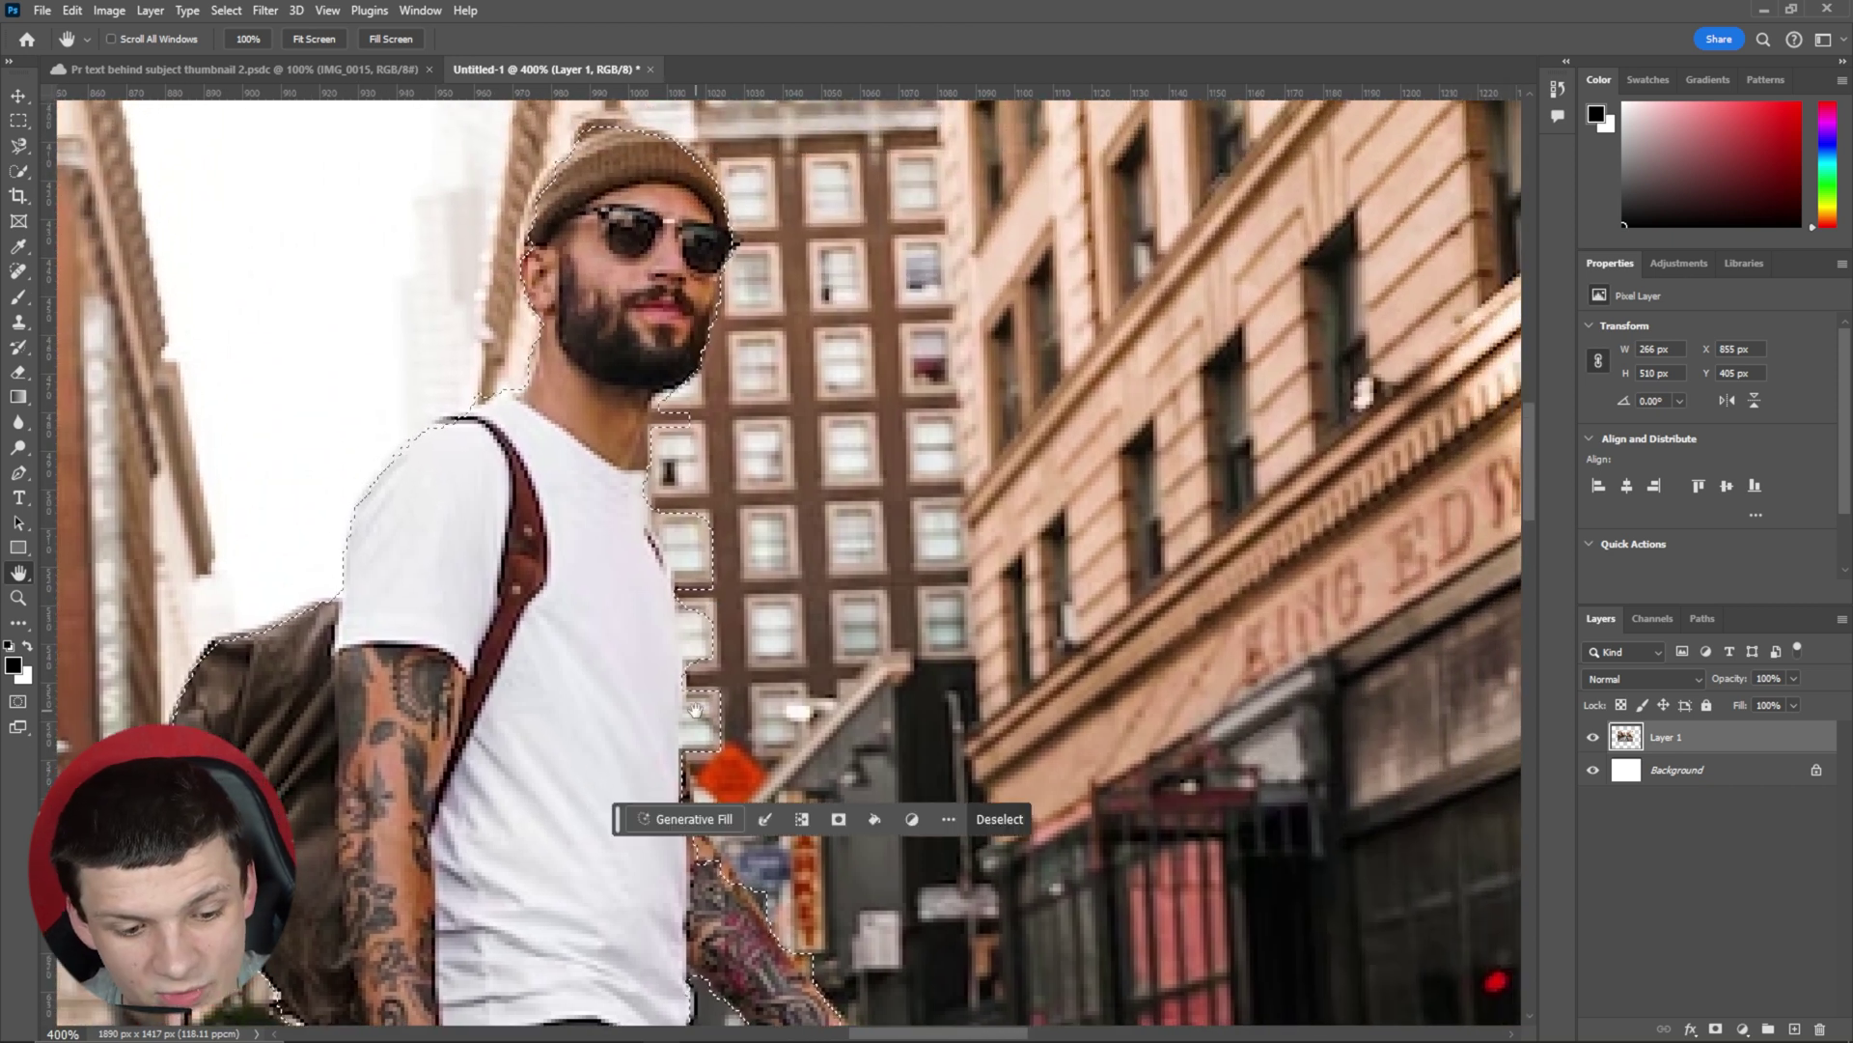
{"action": "key", "text": "w"}
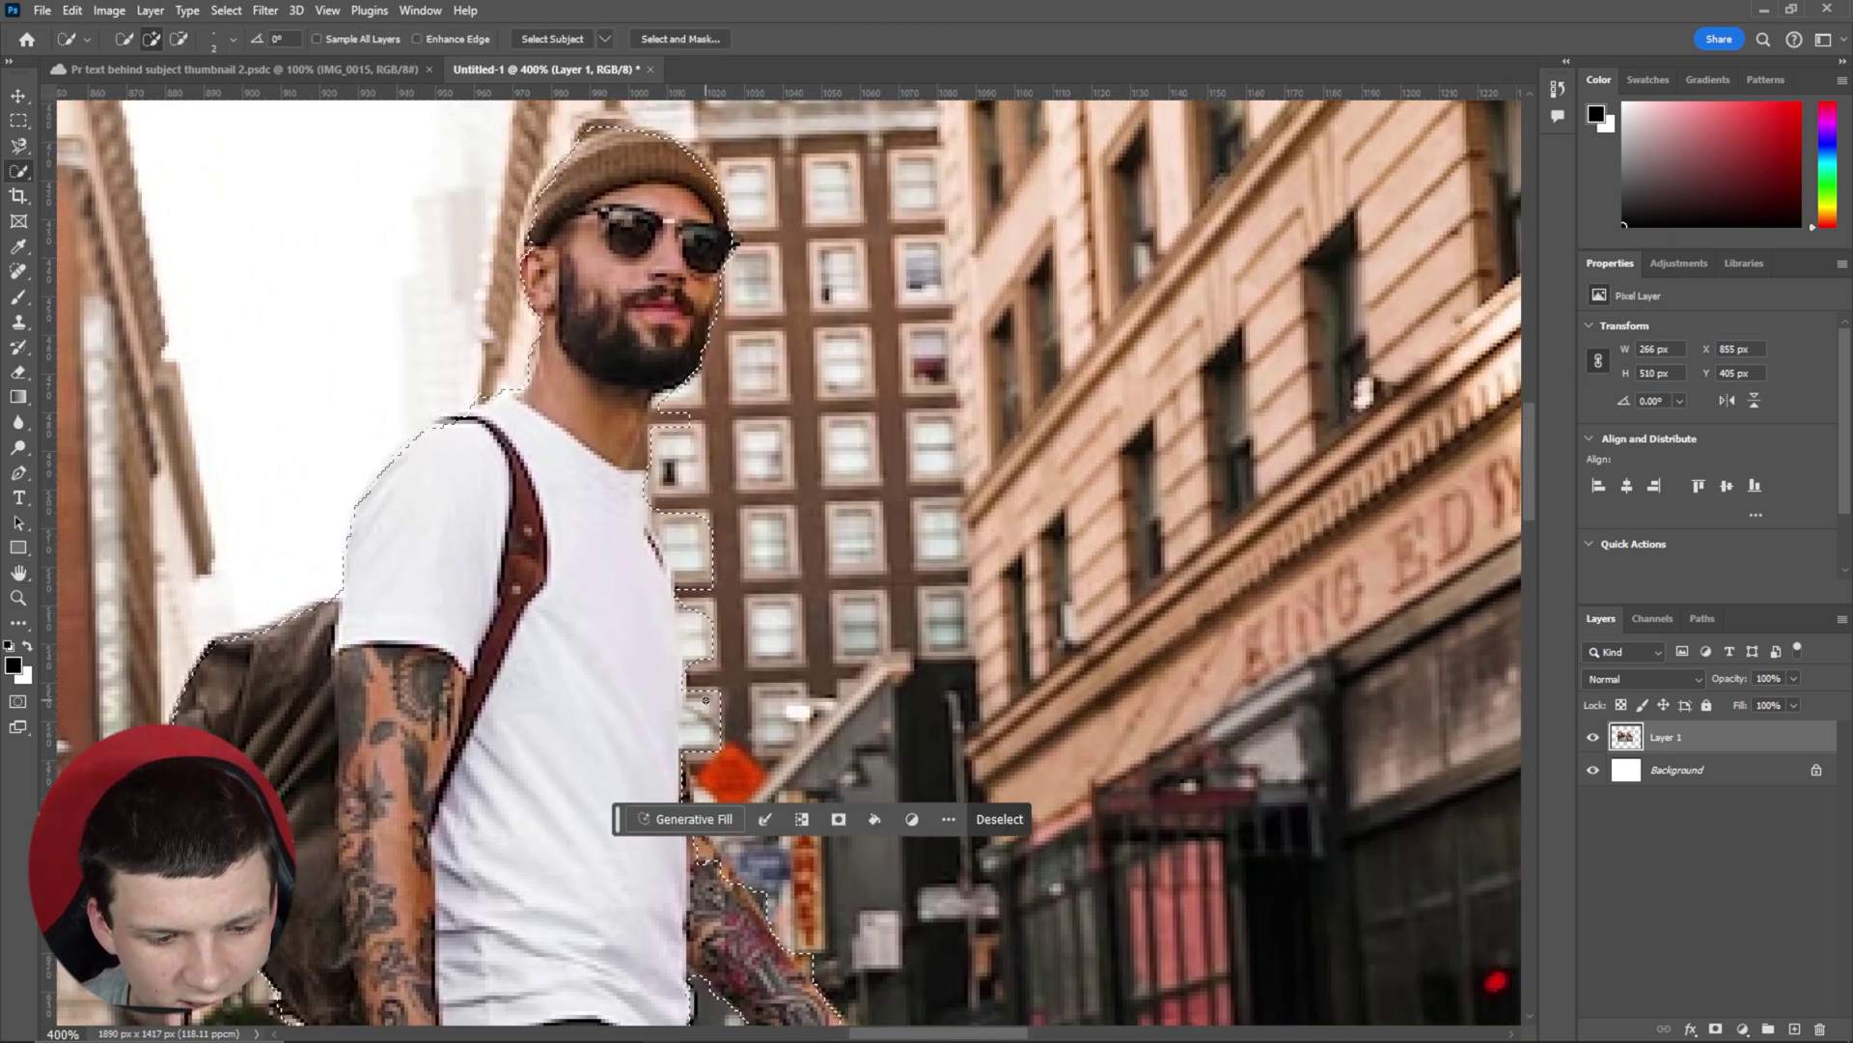
{"action": "left_click", "coordinate": [711, 700], "text": "alt"}
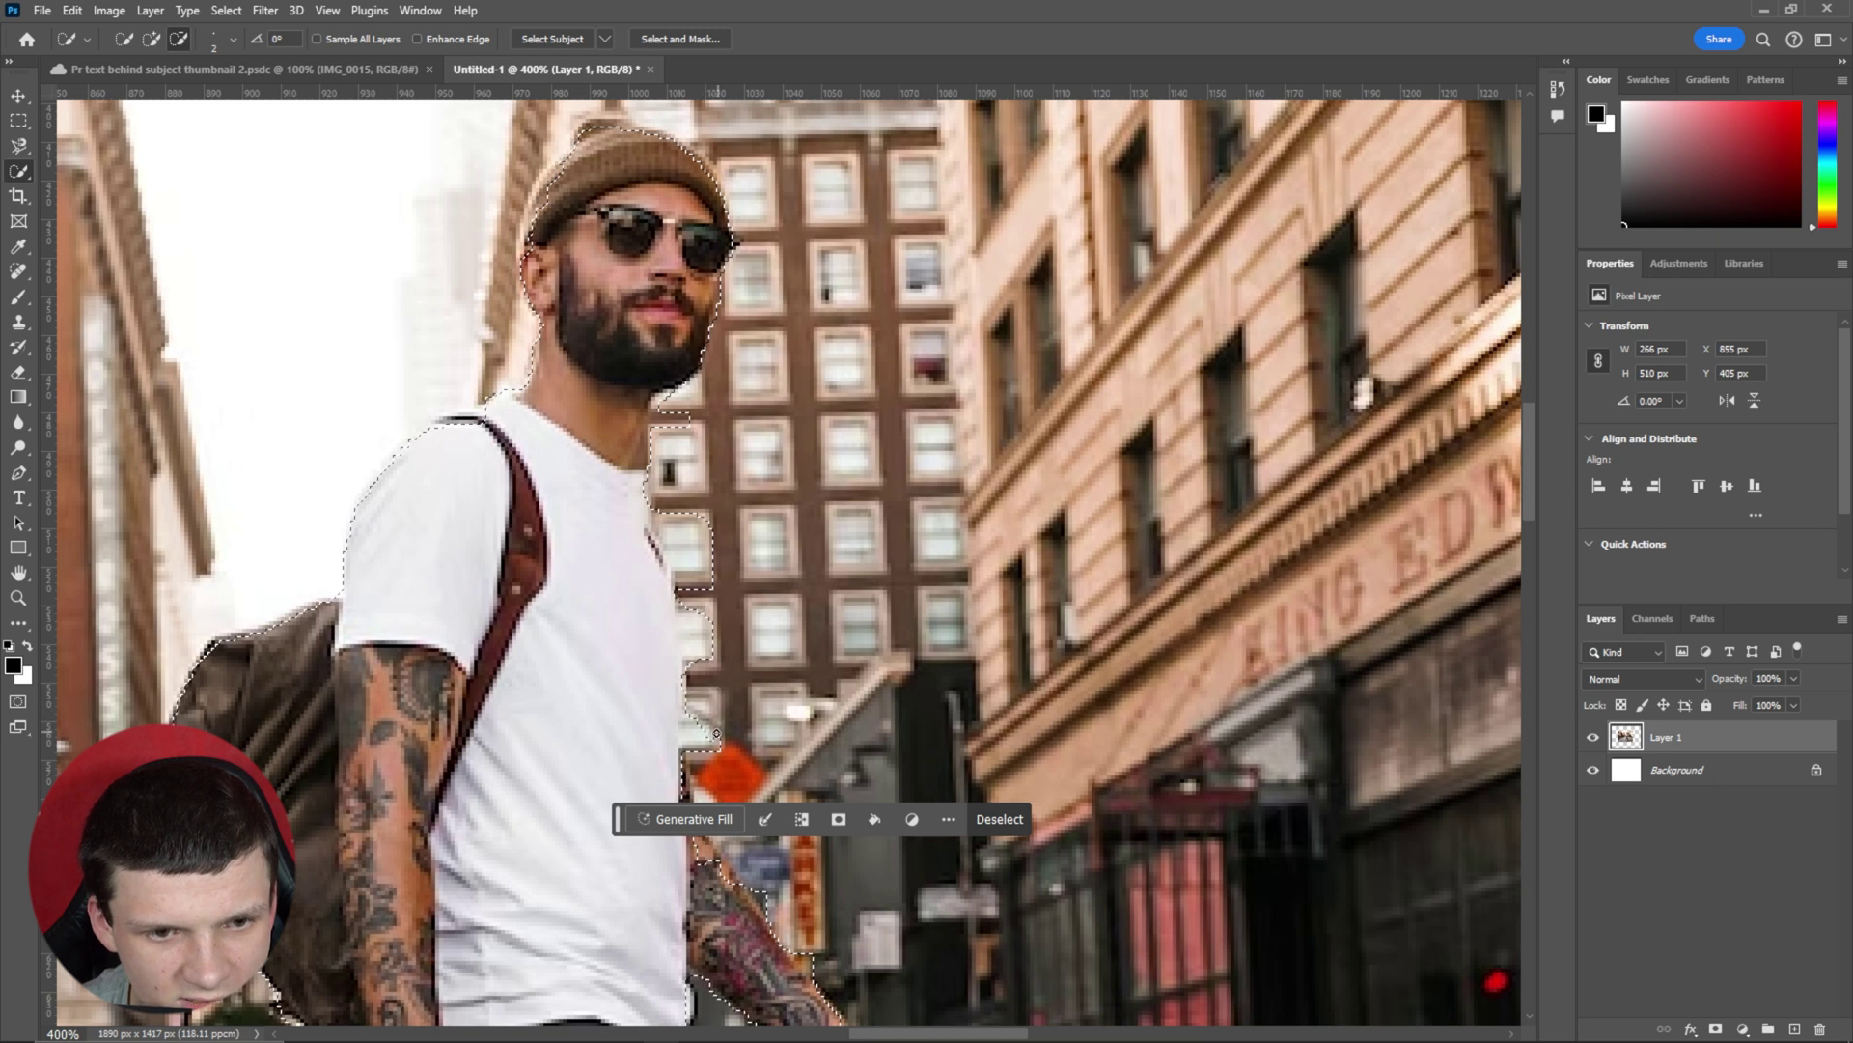
{"action": "mouse_move", "coordinate": [718, 742]}
{"action": "left_mouse_down"}
{"action": "mouse_move", "coordinate": [702, 625]}
{"action": "mouse_move", "coordinate": [726, 689]}
{"action": "left_mouse_up"}
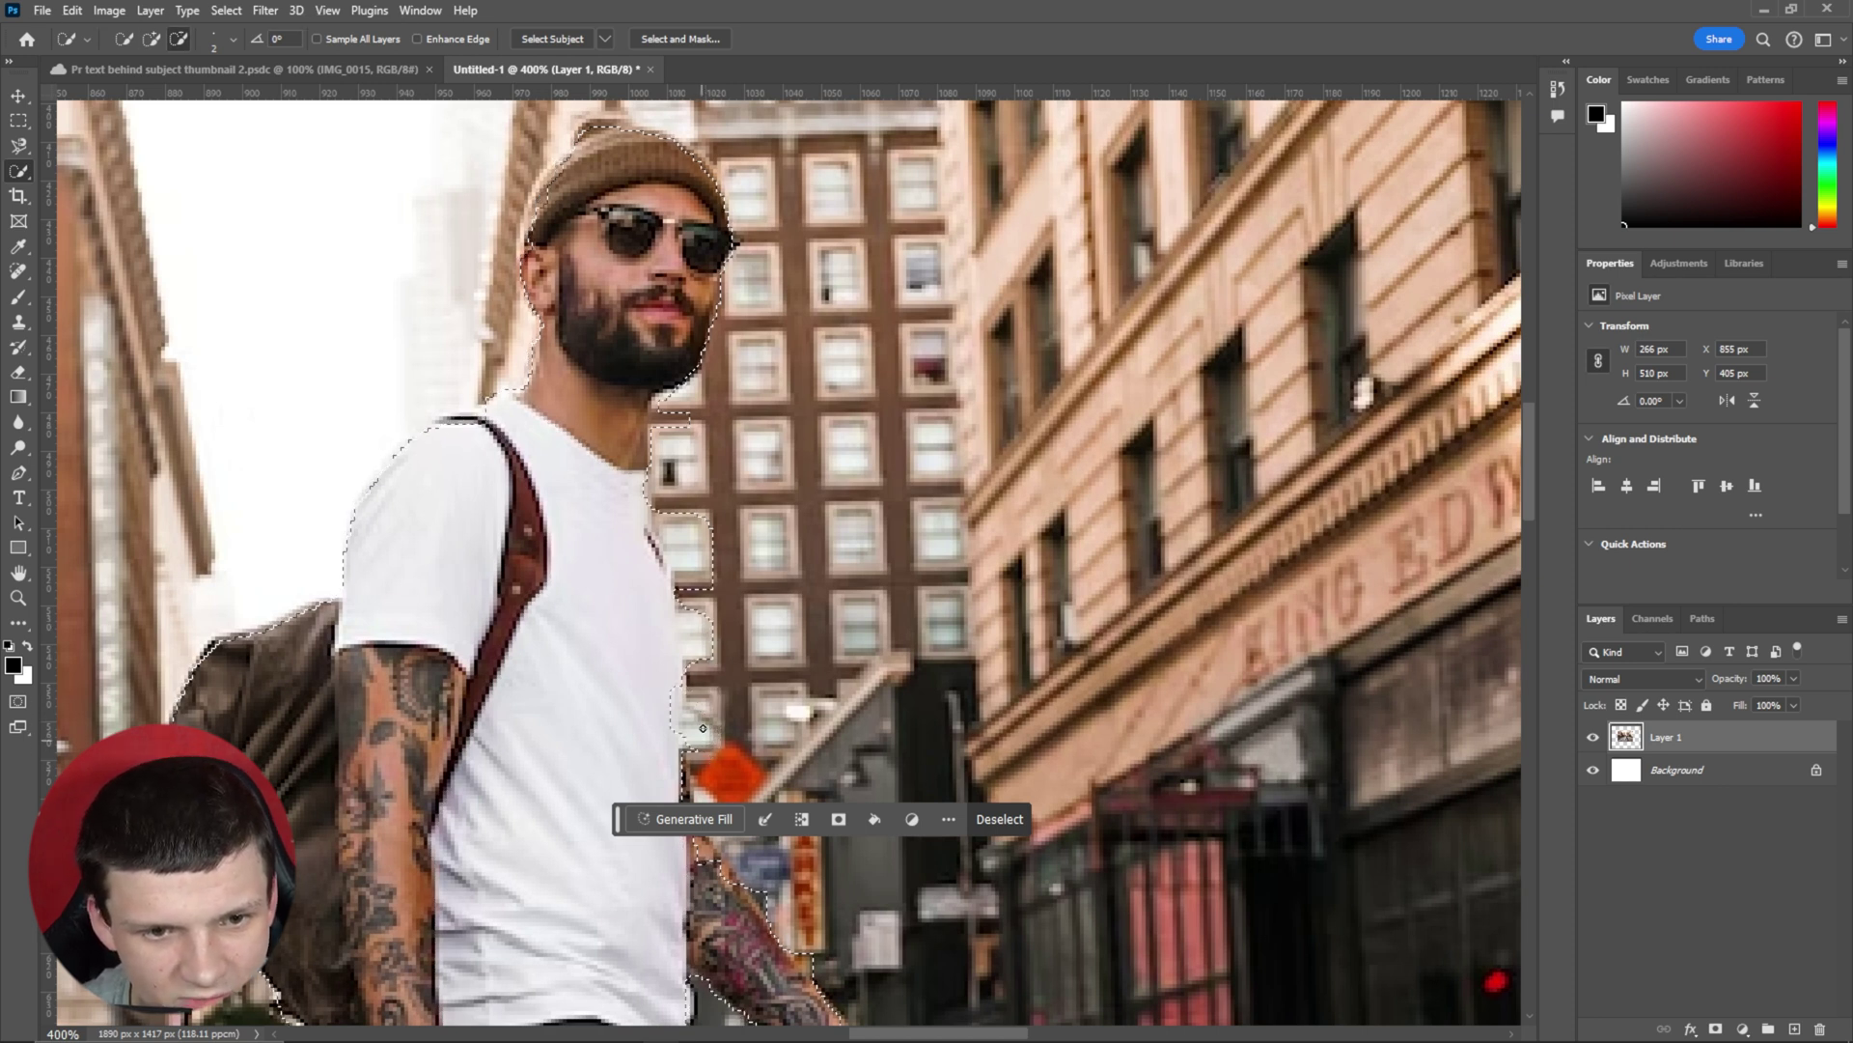
{"action": "left_click", "coordinate": [711, 641]}
{"action": "left_click_drag", "start_coordinate": [701, 650], "coordinate": [680, 517]}
{"action": "left_click", "coordinate": [692, 420], "text": "alt"}
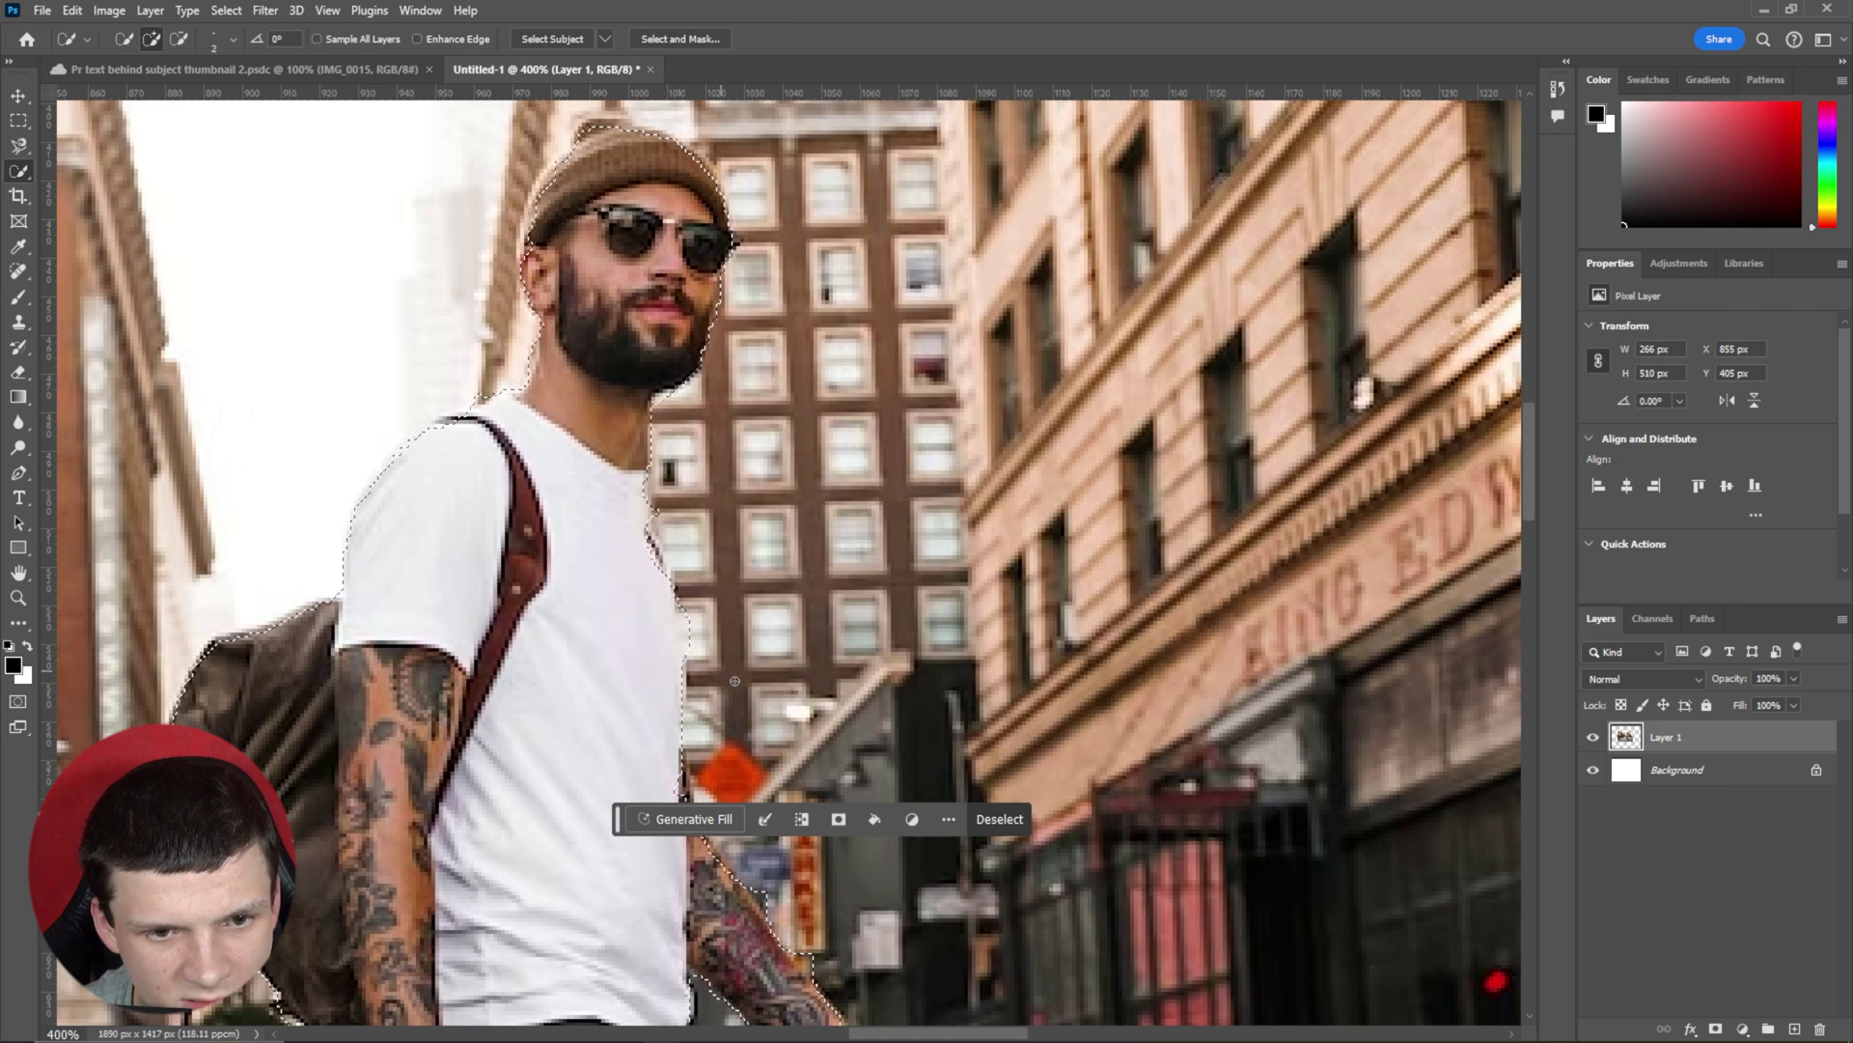
Step: Copy the selected man to a new layer and check the cutout by hiding and reshowing the photo layer
{"action": "key", "text": "h"}
{"action": "left_click_drag", "start_coordinate": [737, 711], "coordinate": [771, 500]}
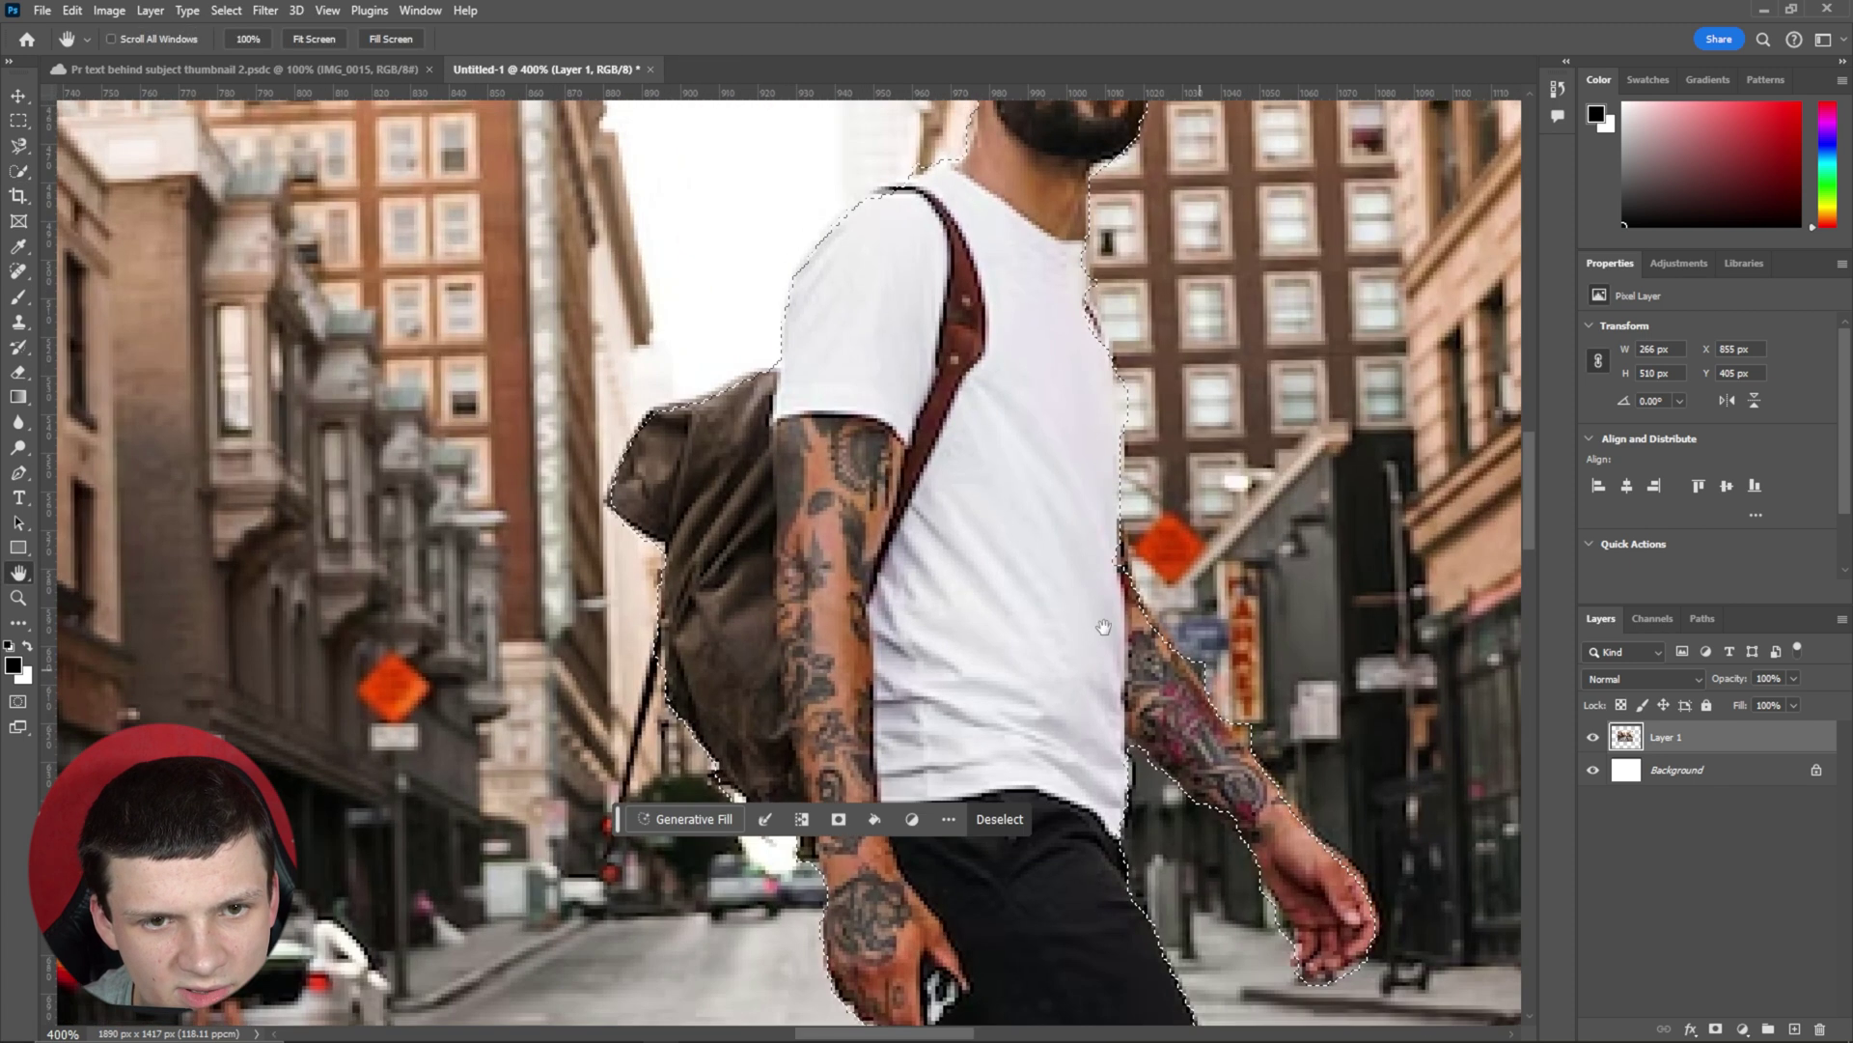
{"action": "left_click_drag", "start_coordinate": [932, 645], "coordinate": [701, 544]}
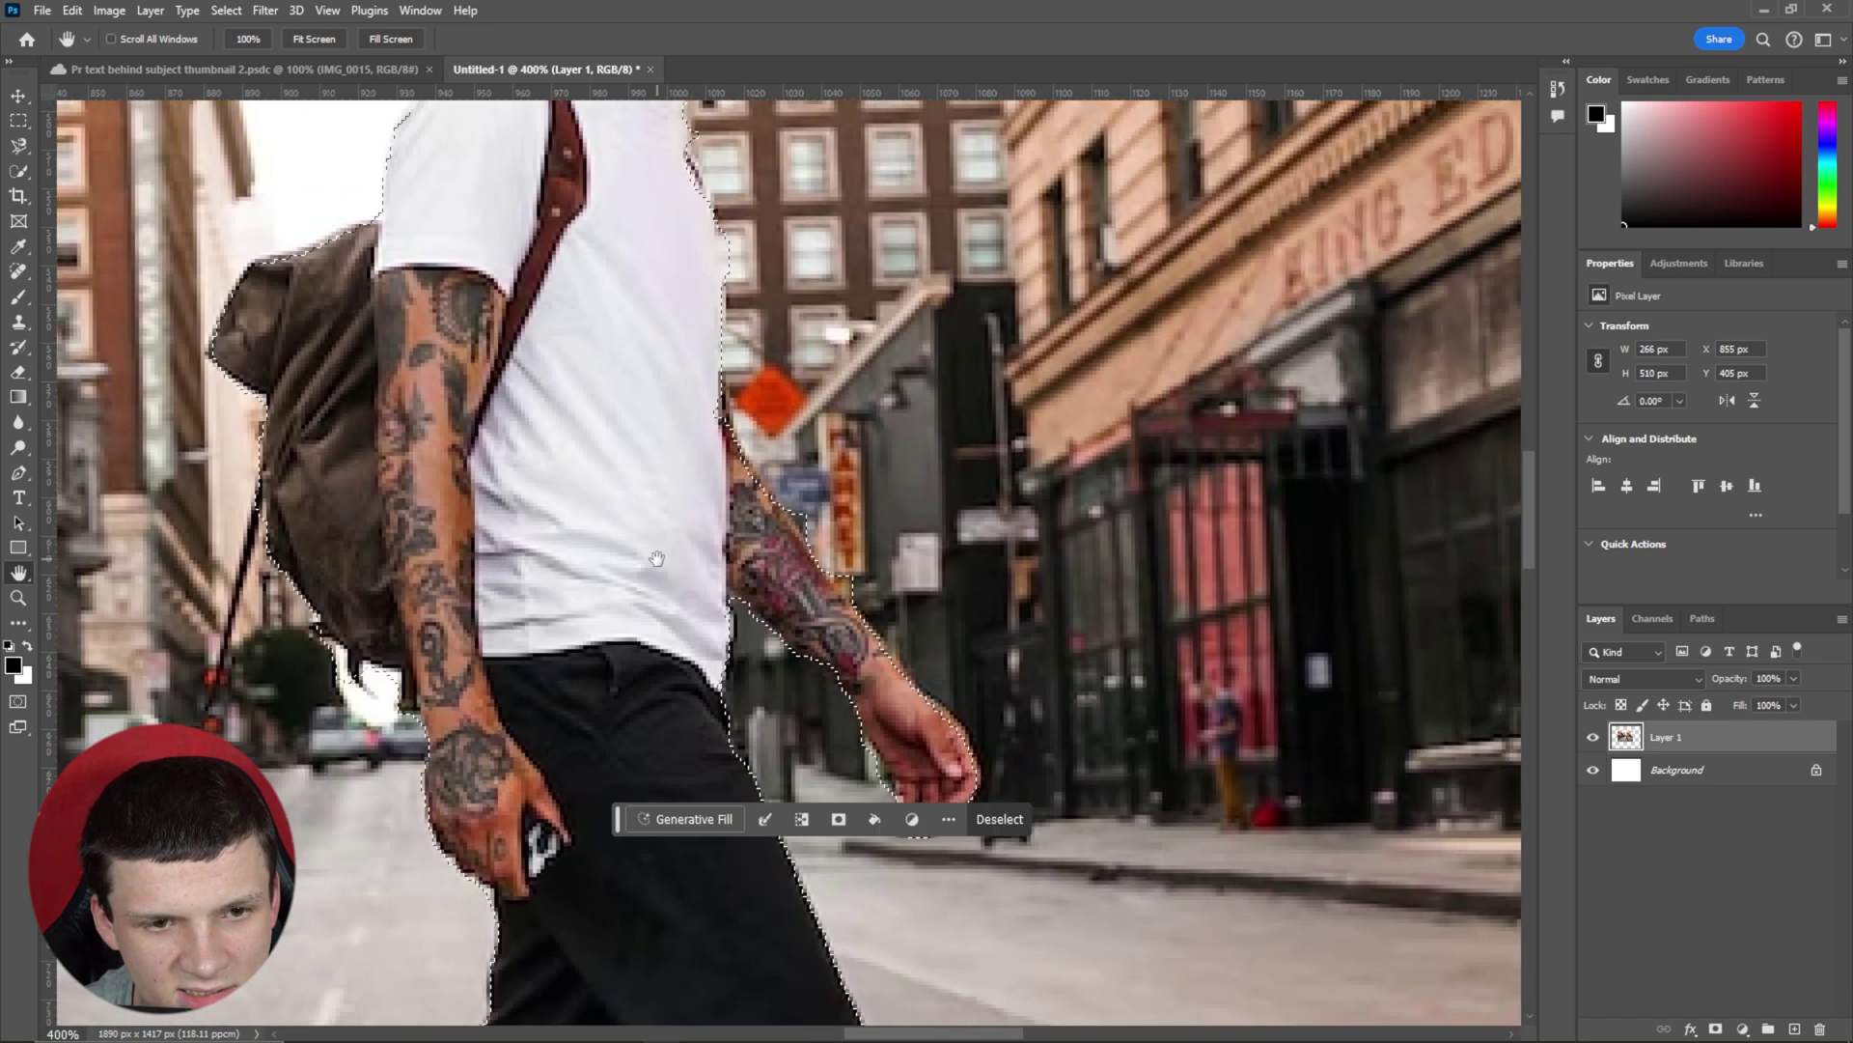
{"action": "key", "text": "z"}
{"action": "left_click", "coordinate": [664, 558], "text": "alt"}
{"action": "left_click", "coordinate": [664, 557], "text": "alt"}
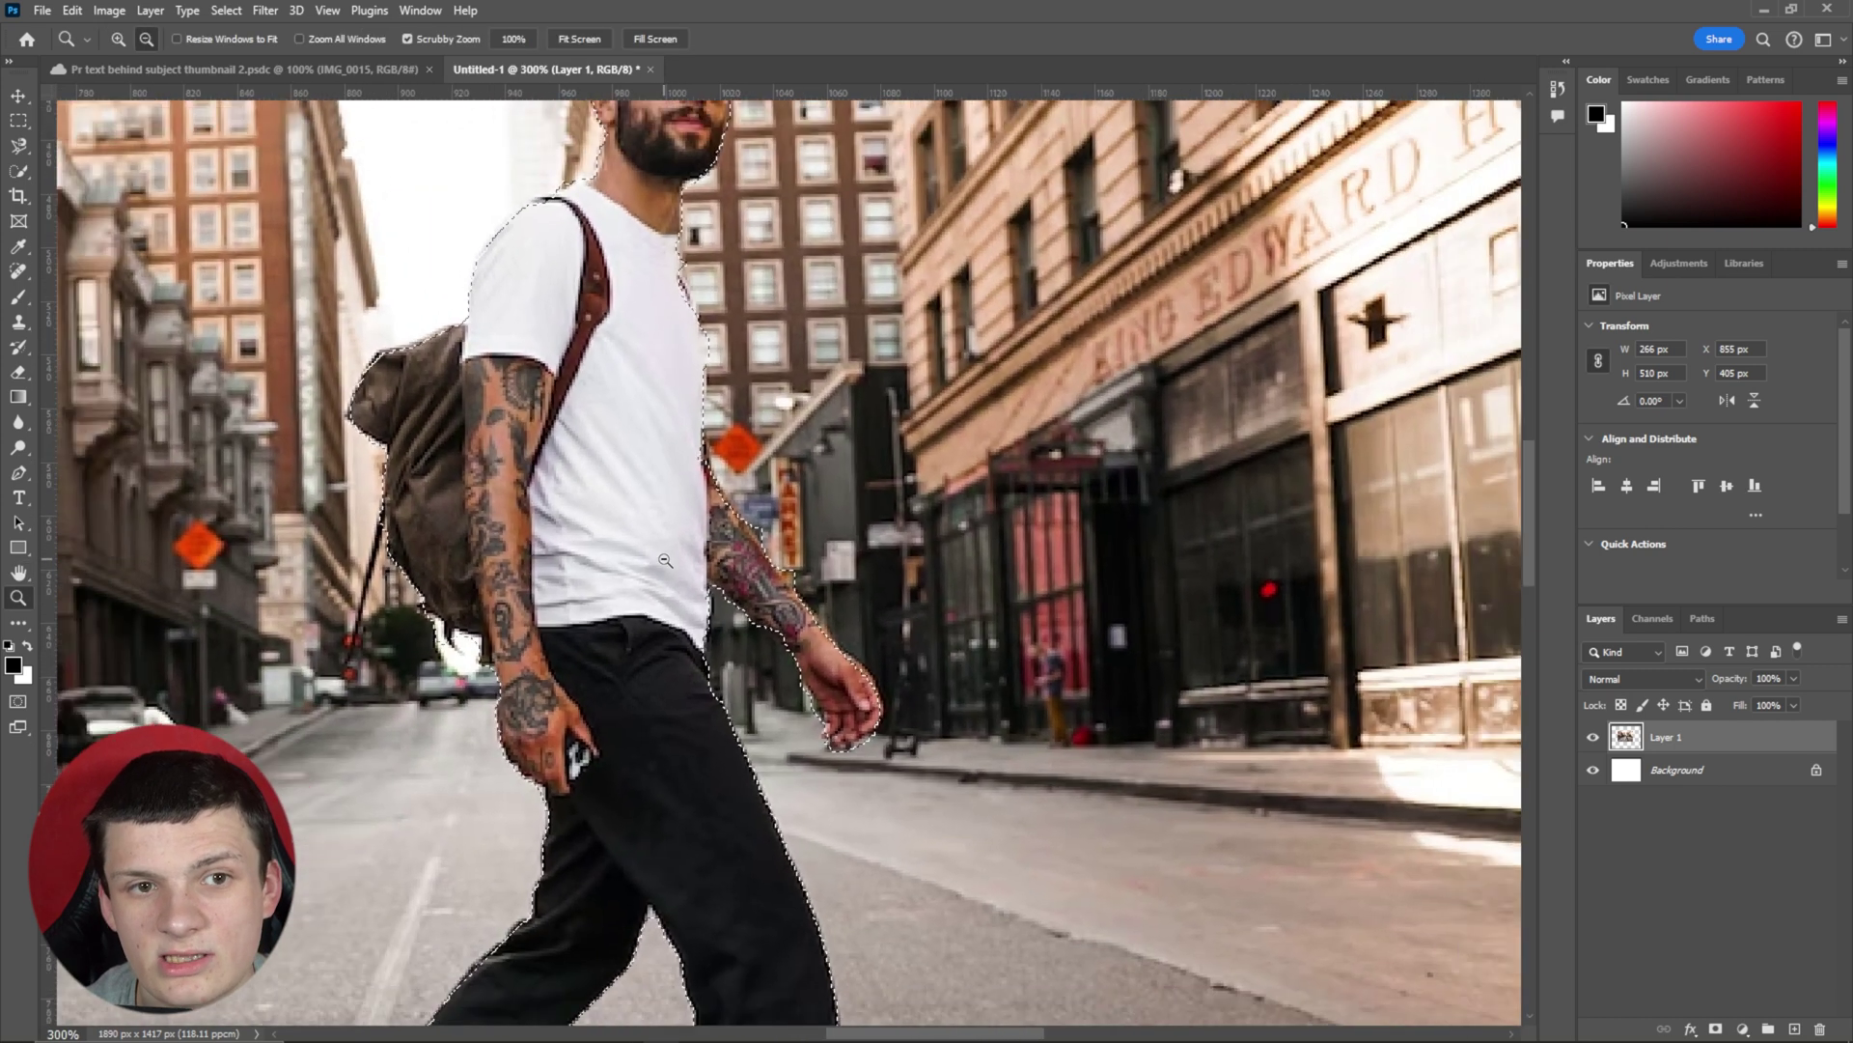
{"action": "left_click", "coordinate": [665, 558], "text": "alt"}
{"action": "left_click_drag", "start_coordinate": [739, 653], "coordinate": [784, 641]}
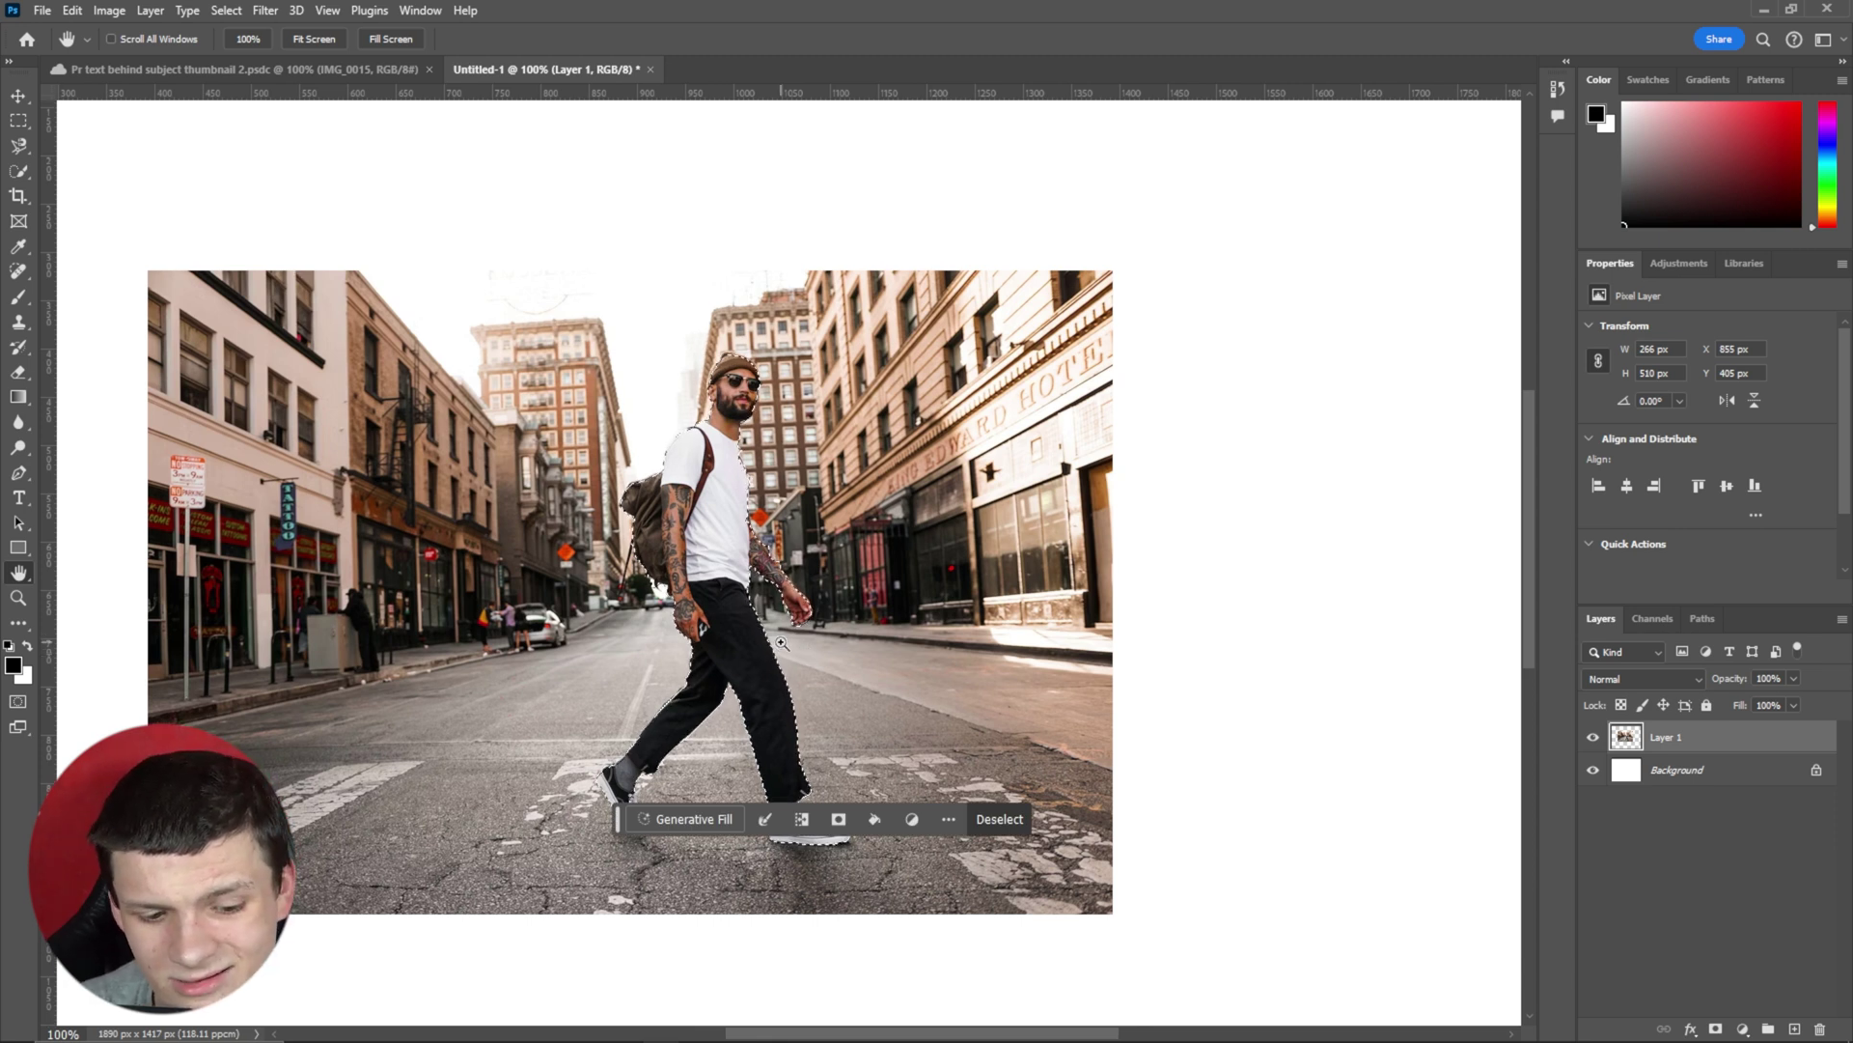
{"action": "key", "text": "ctrl+j"}
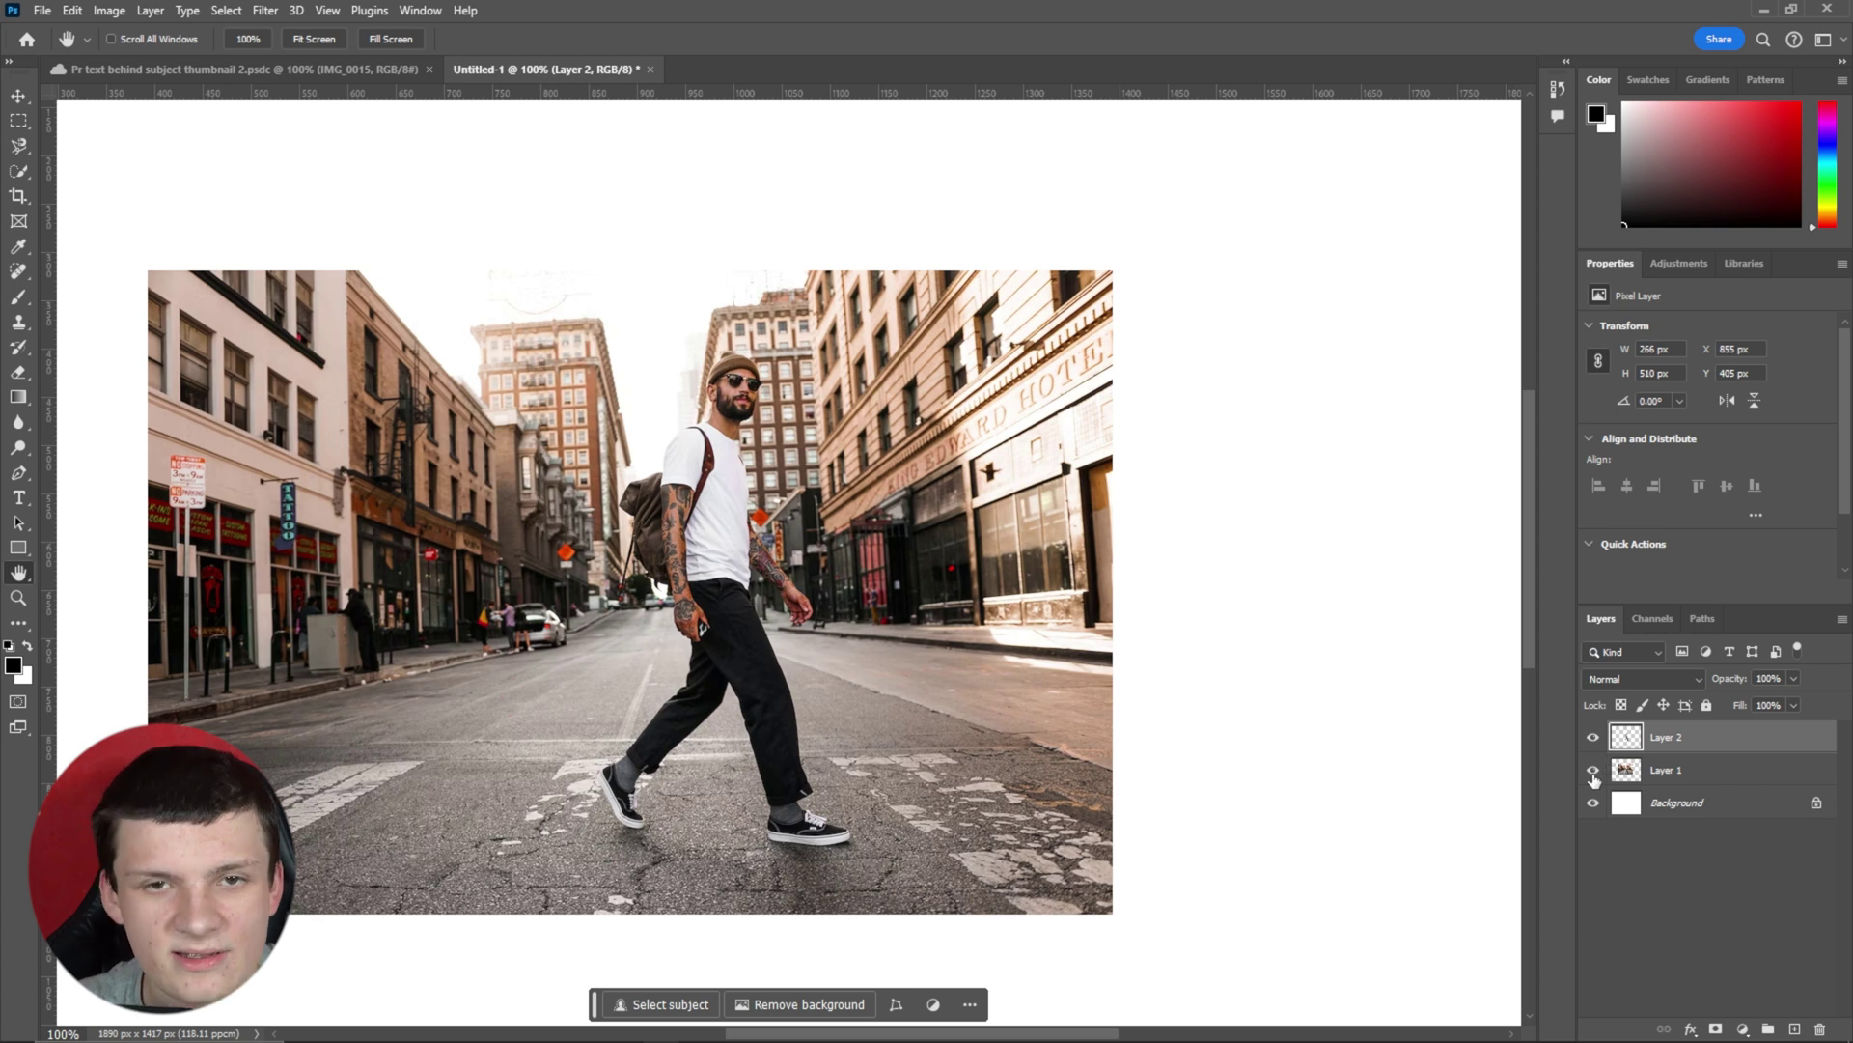
{"action": "left_click", "coordinate": [1593, 772]}
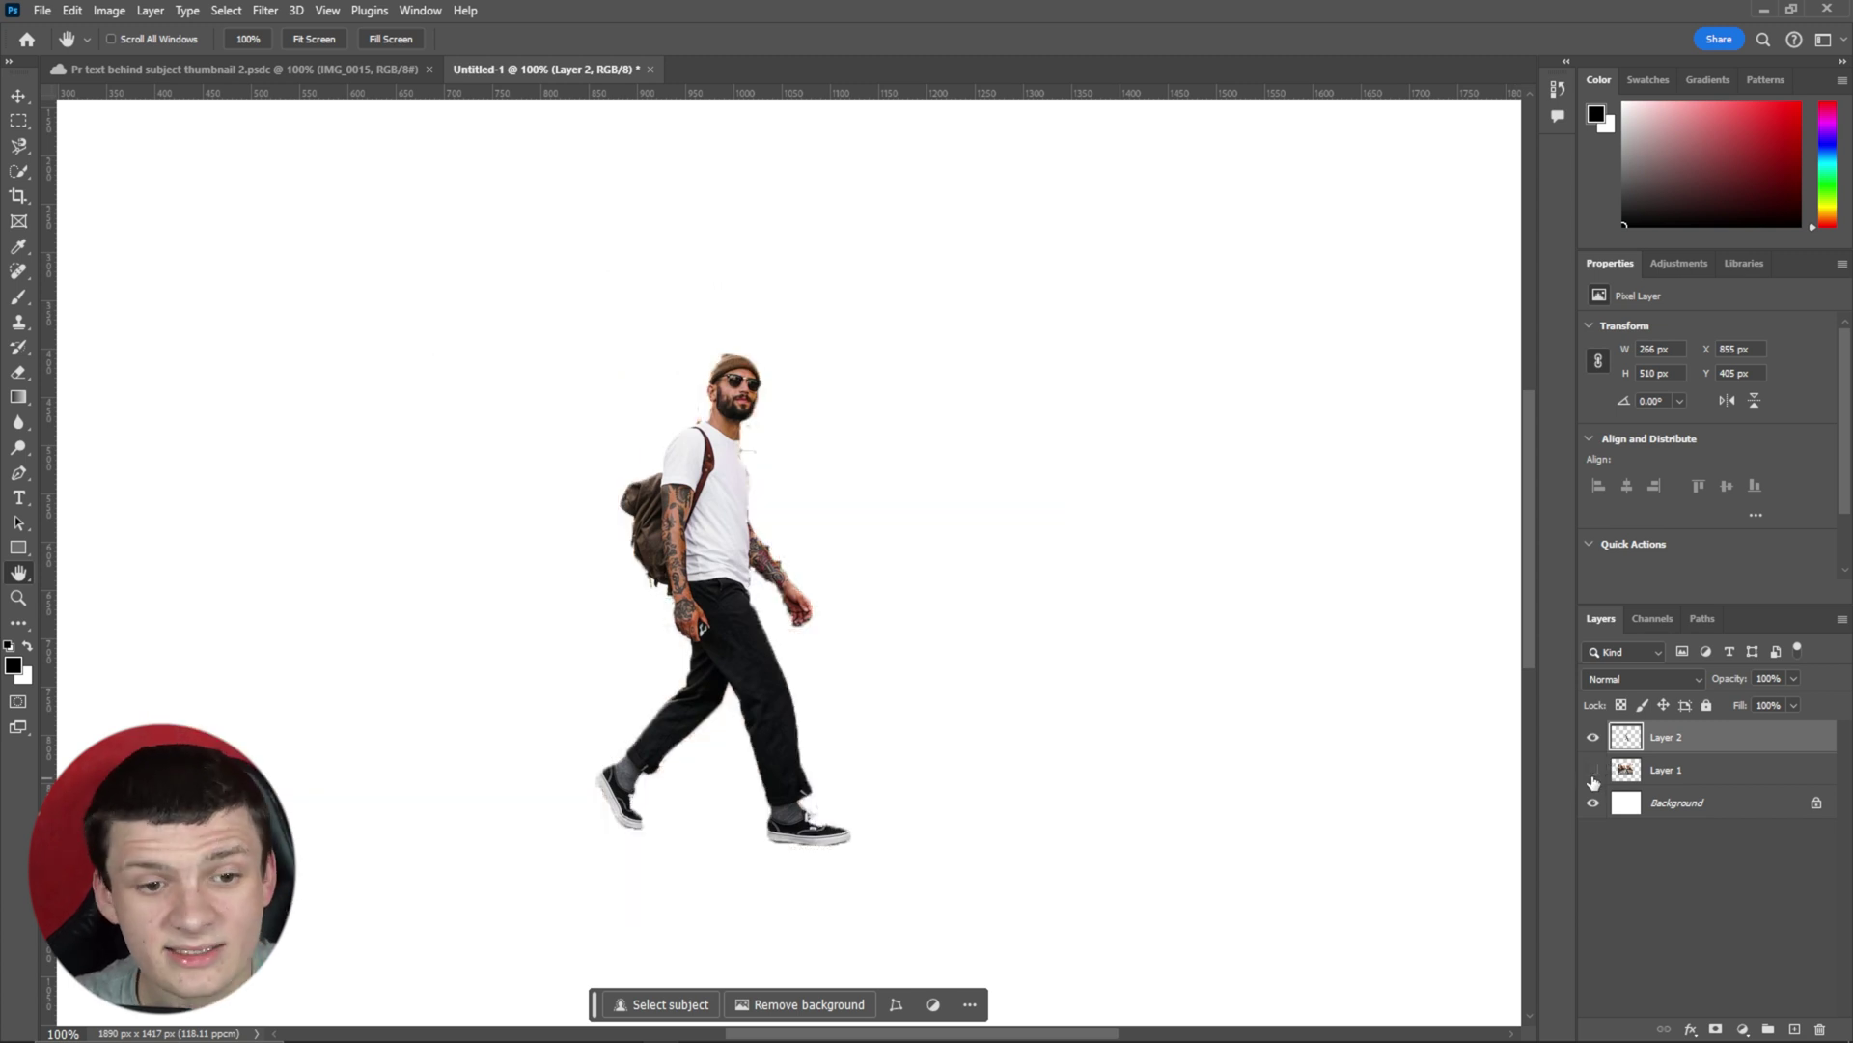
{"action": "left_click", "coordinate": [1592, 770]}
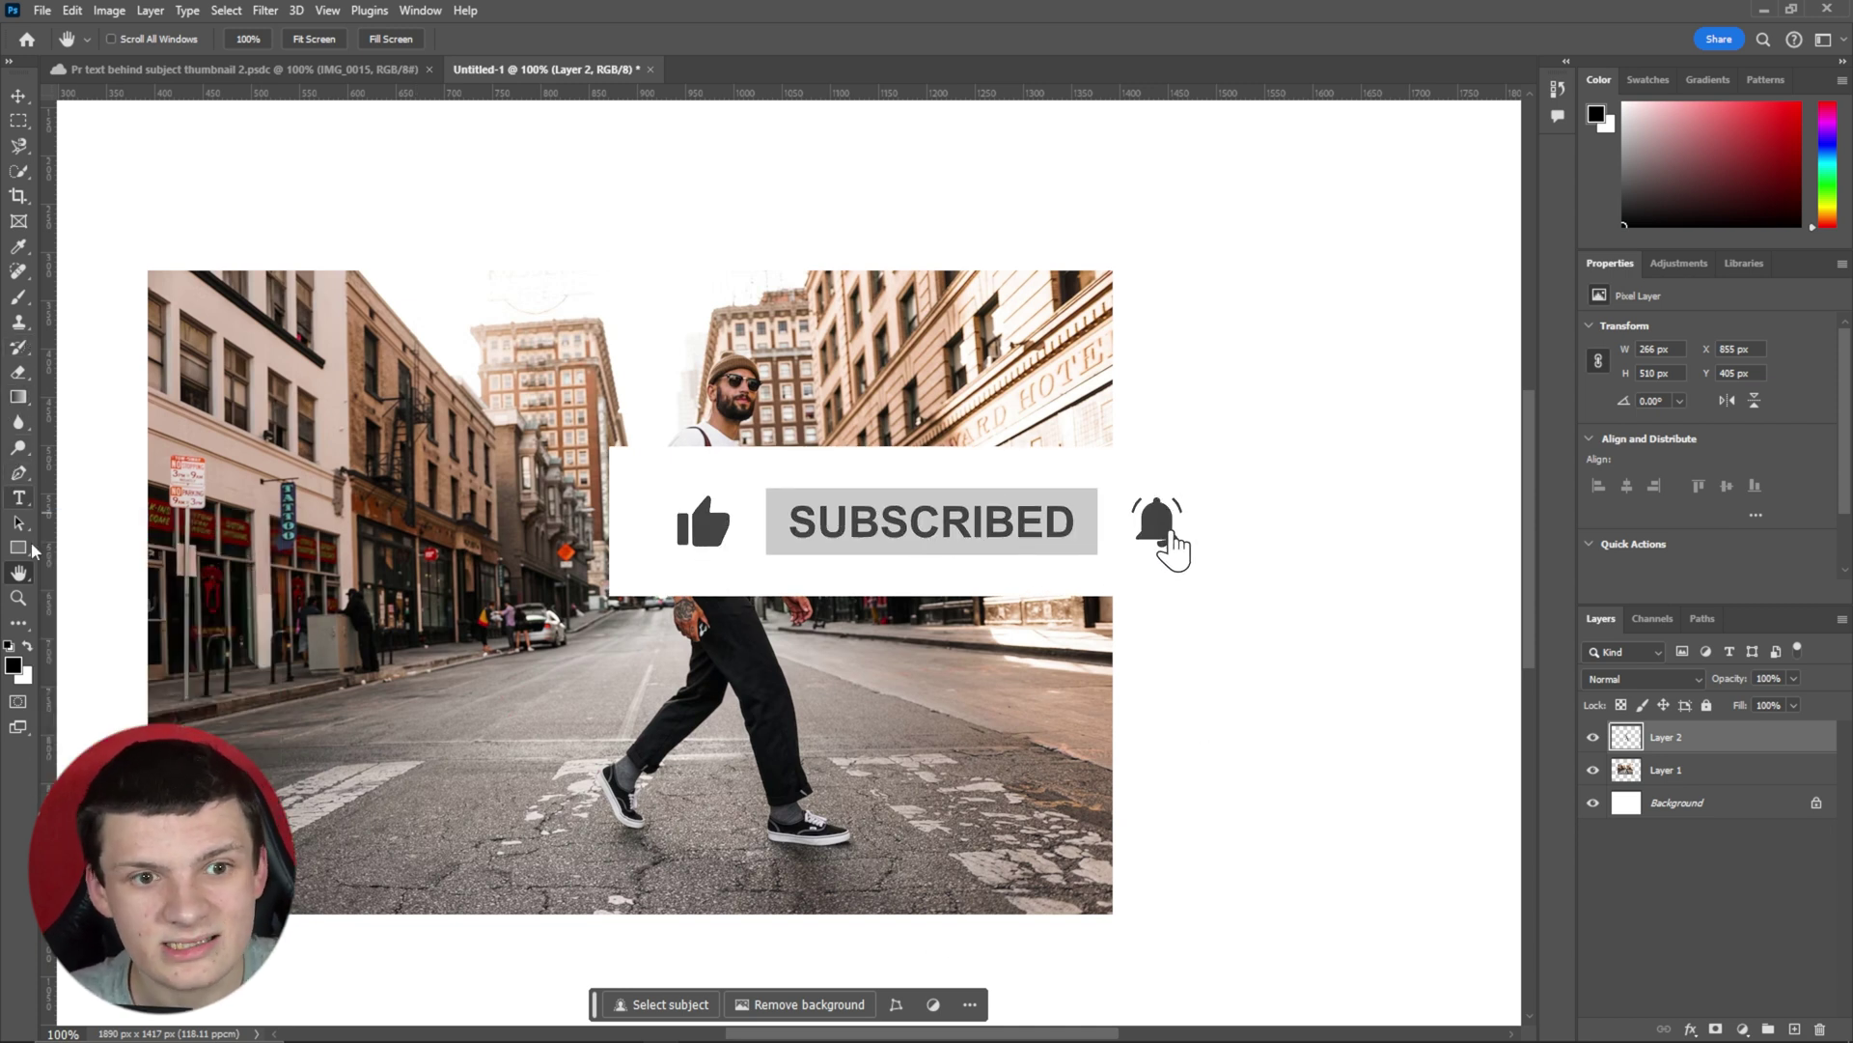
Step: Add a yellow 12 pt Acumin Pro Black text layer reading "TEXT" over the buildings behind the man's back
{"action": "left_click", "coordinate": [19, 498]}
{"action": "left_click", "coordinate": [276, 393]}
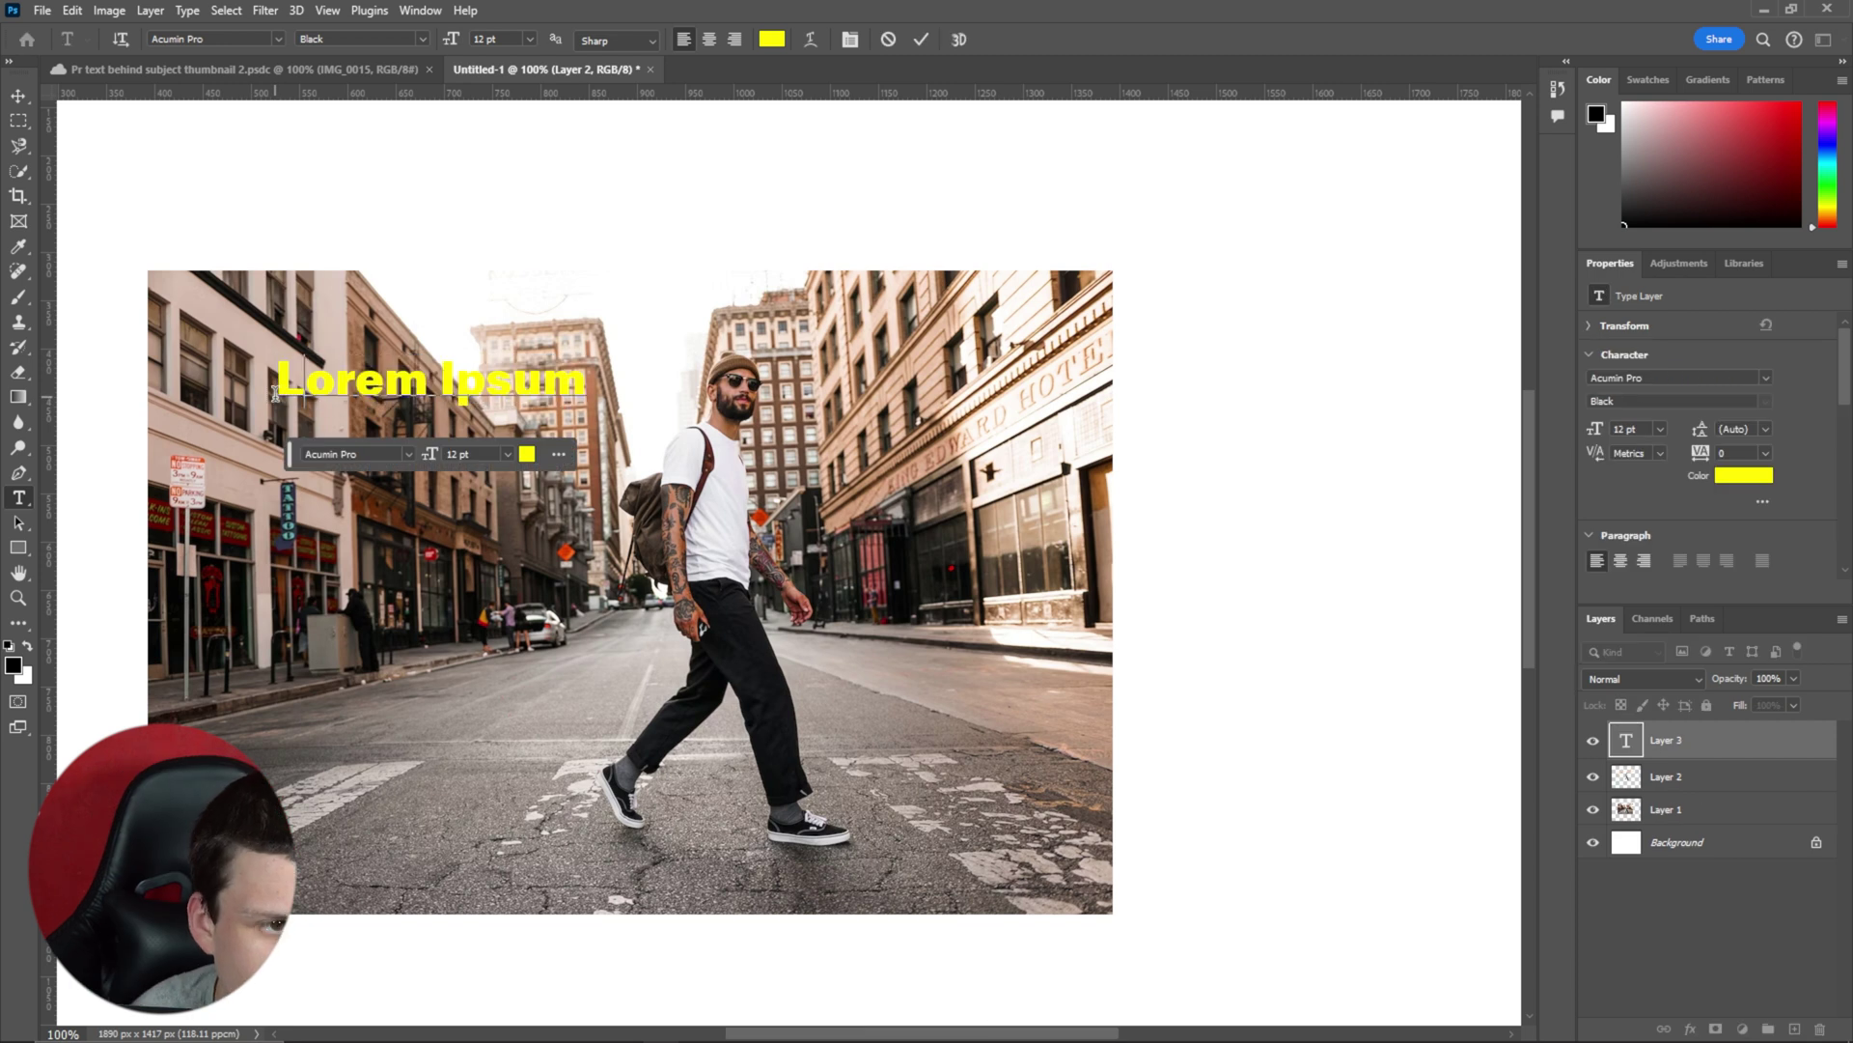
{"action": "type", "text": "TEXT"}
{"action": "double_click", "coordinate": [339, 368]}
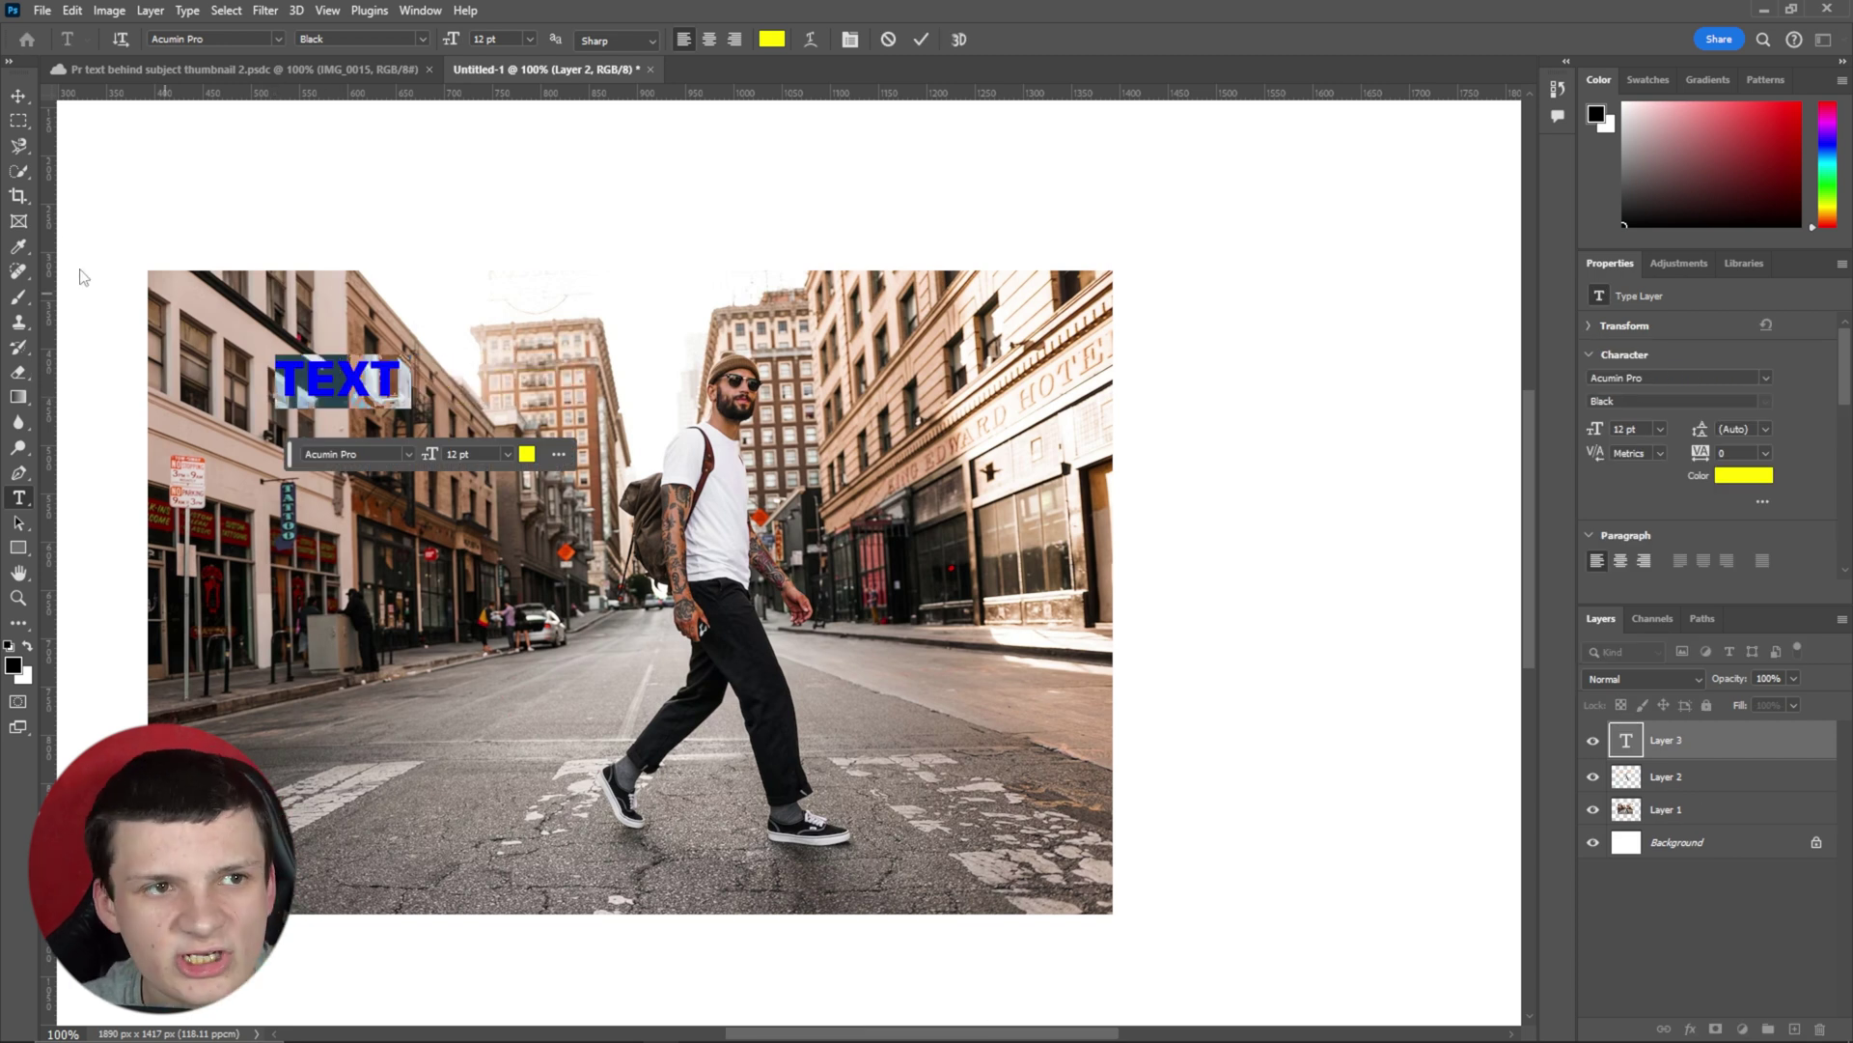
Step: Enlarge the yellow TEXT lettering until it spans the full width of the street photo
{"action": "left_click", "coordinate": [18, 95]}
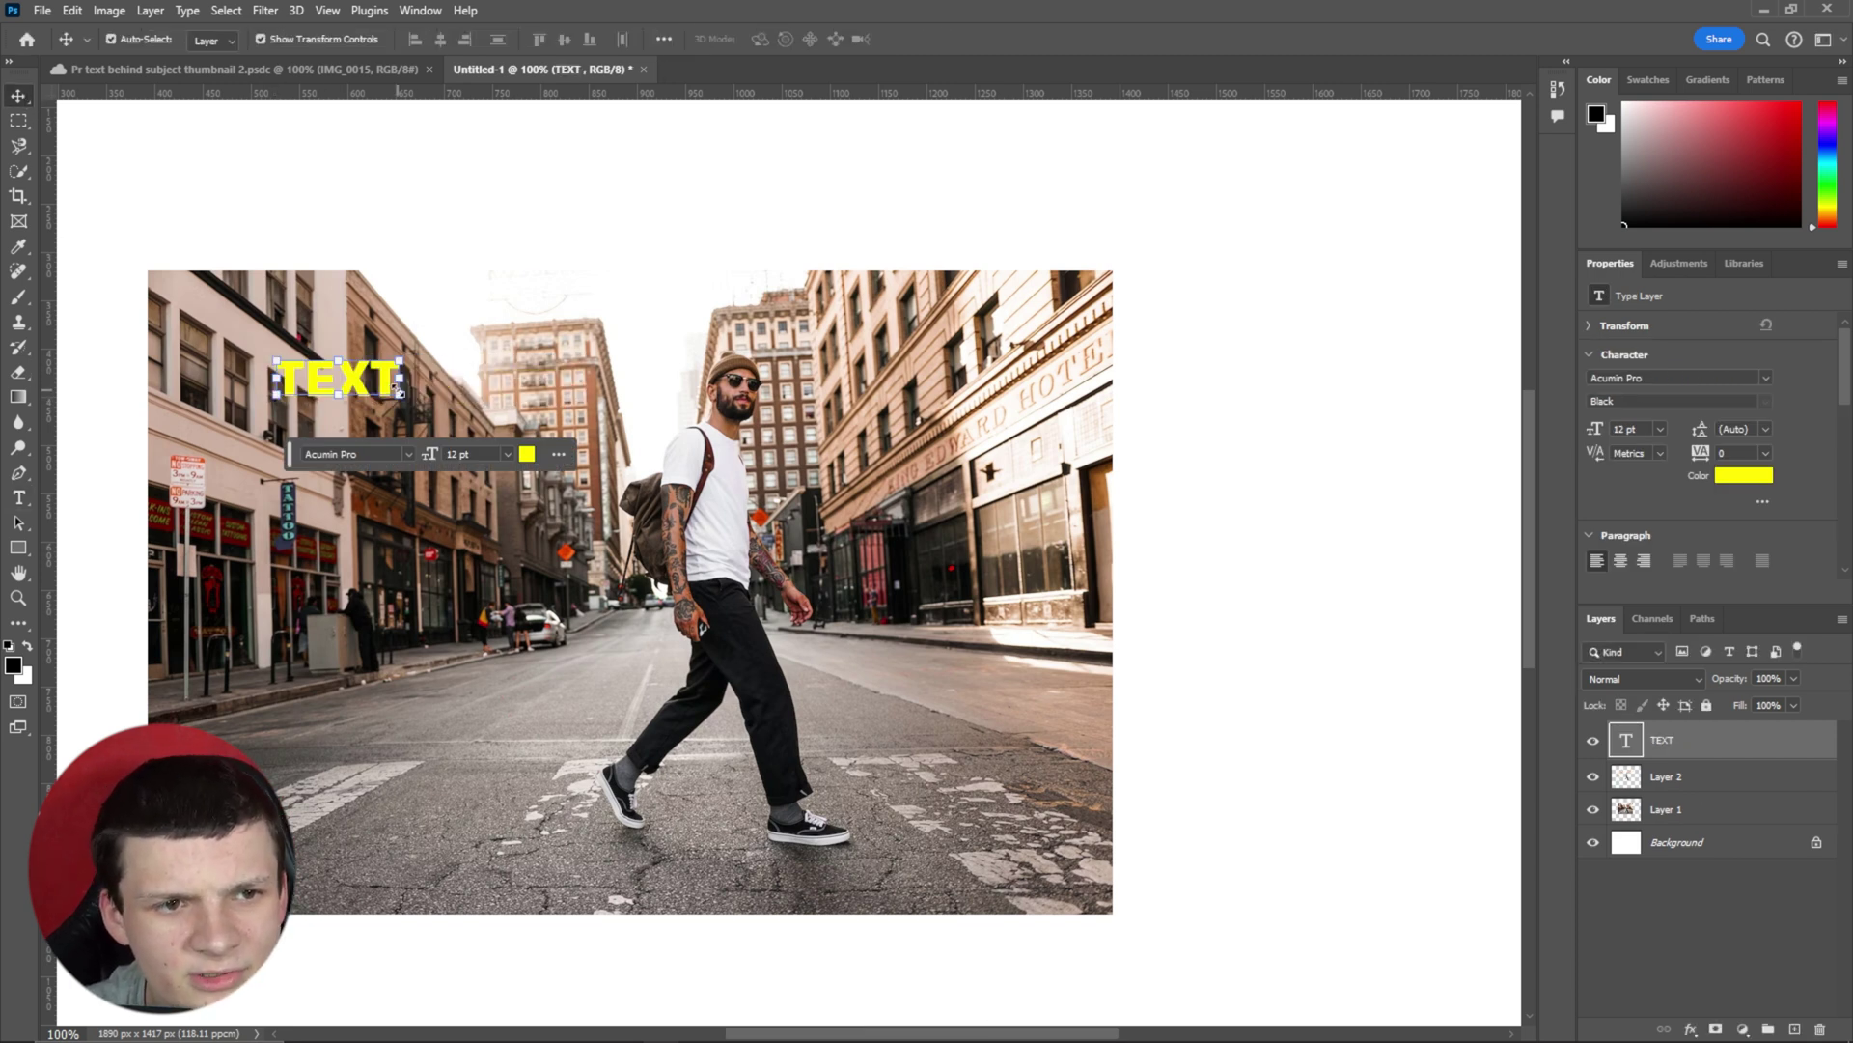
{"action": "left_click_drag", "start_coordinate": [403, 391], "coordinate": [1123, 920]}
{"action": "key", "text": "ctrl+t"}
Step: Place the TEXT layer between the man's cutout and the photo, and move the lettering slightly down behind him
{"action": "left_click_drag", "start_coordinate": [1675, 738], "coordinate": [1672, 792]}
{"action": "left_click", "coordinate": [749, 635]}
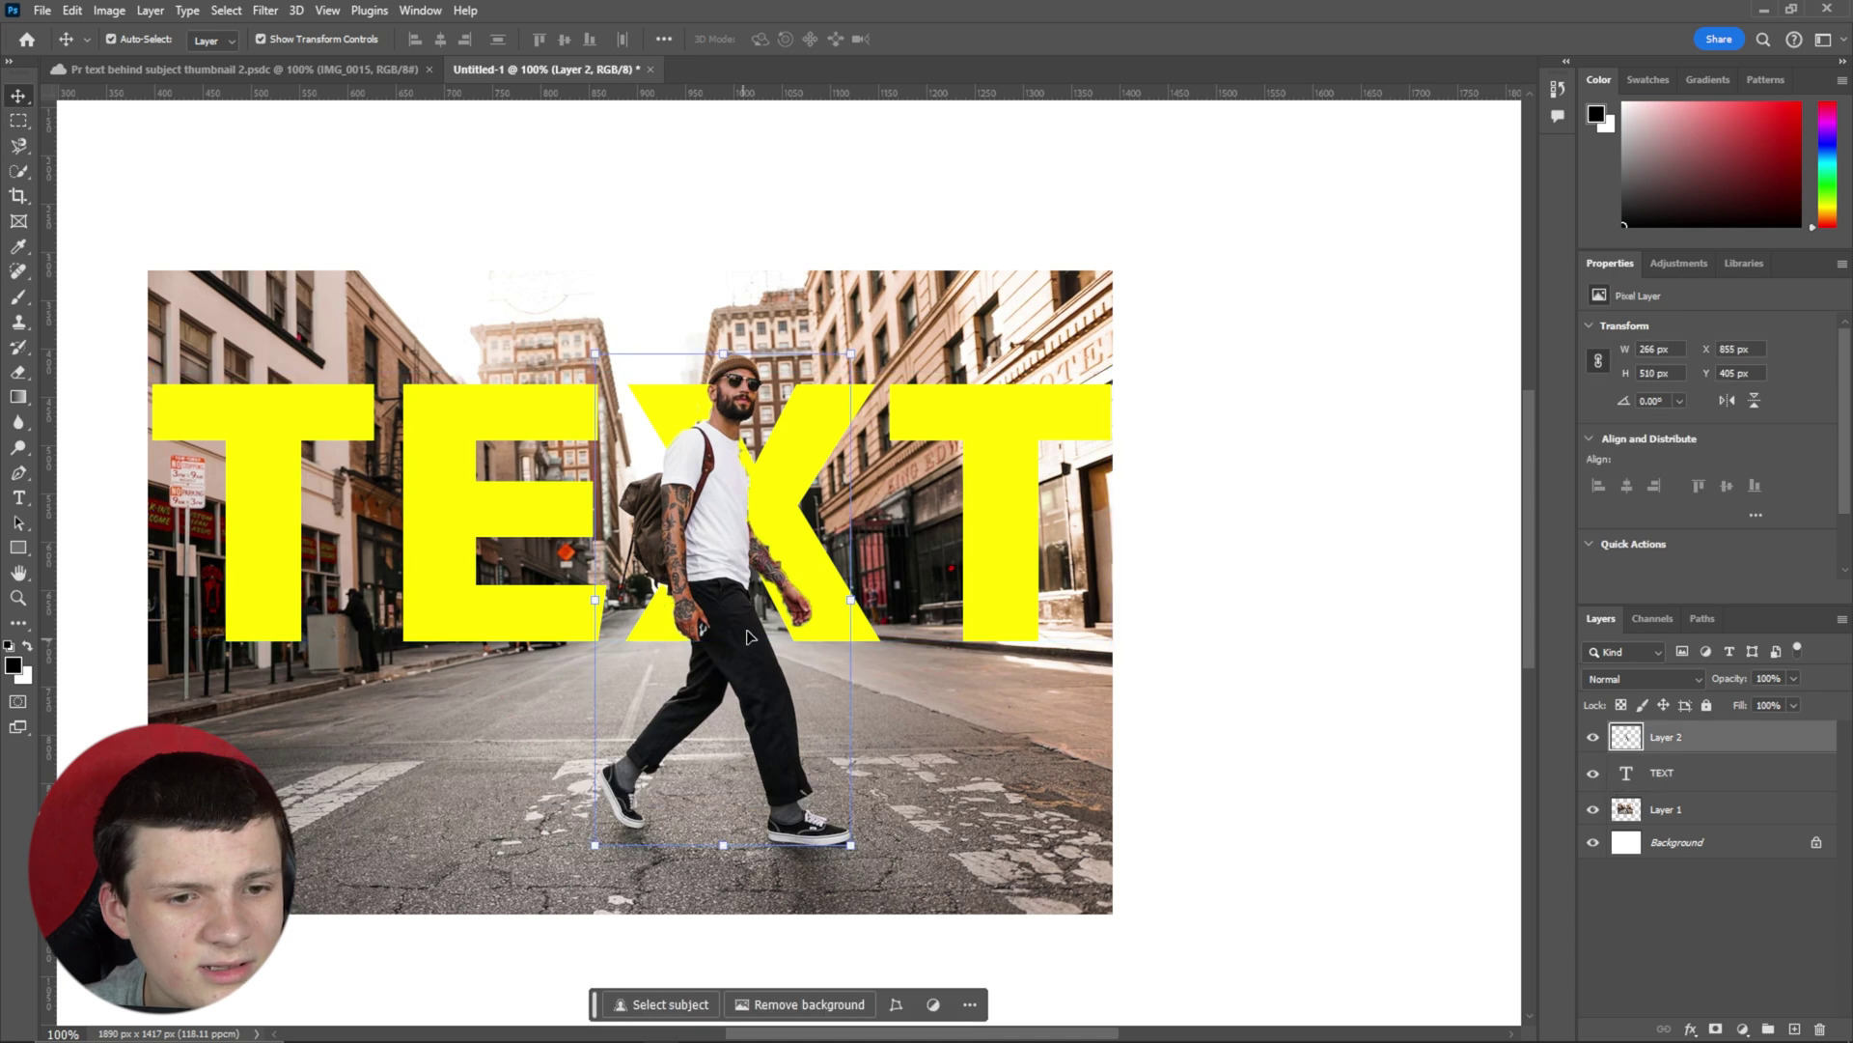
{"action": "left_click_drag", "start_coordinate": [426, 538], "coordinate": [426, 603]}
{"action": "left_click", "coordinate": [1263, 634]}
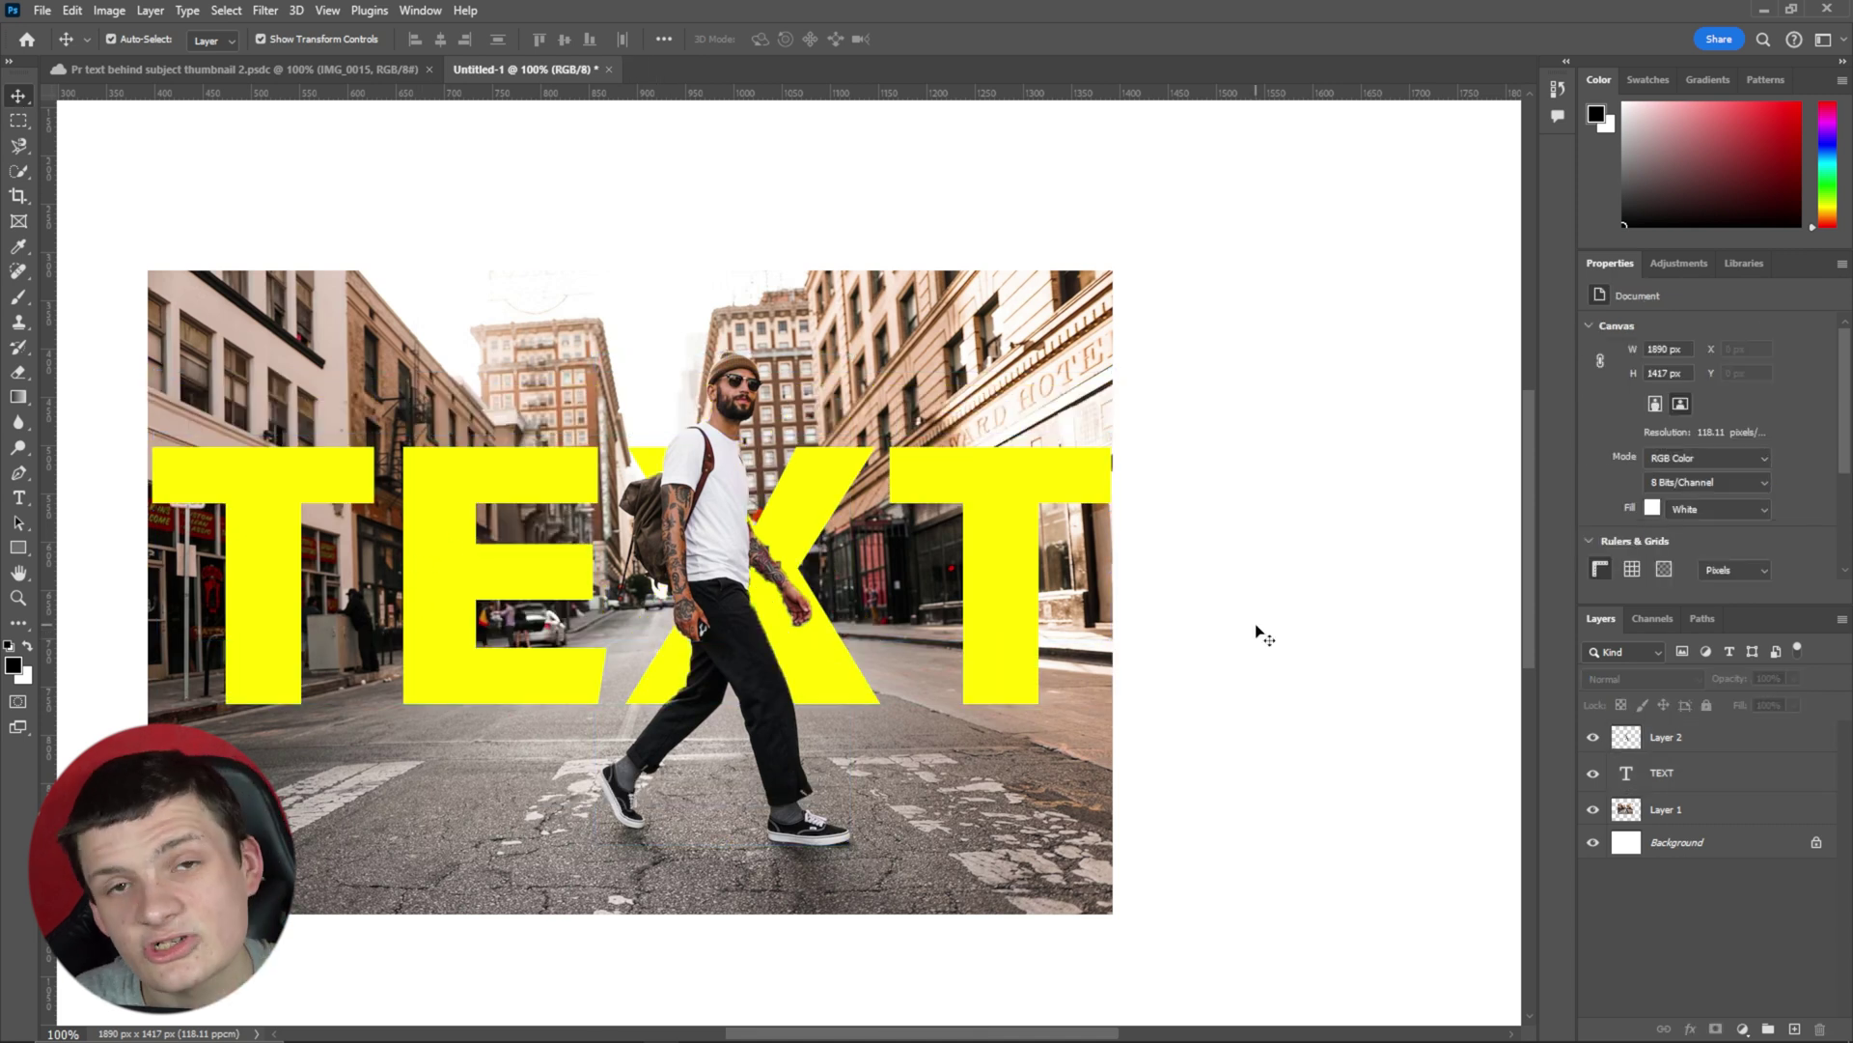